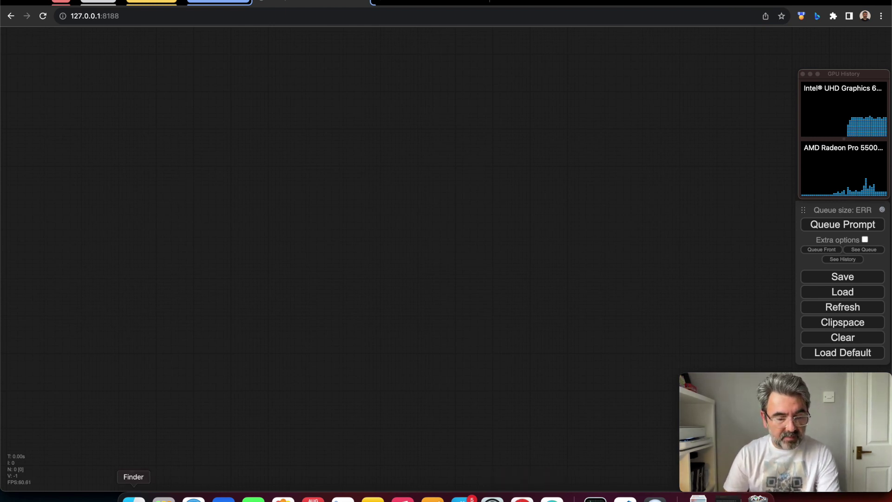
# Open a Finder window on the ComfyUI installation folder from the Dock.
pyautogui.click(134, 498)
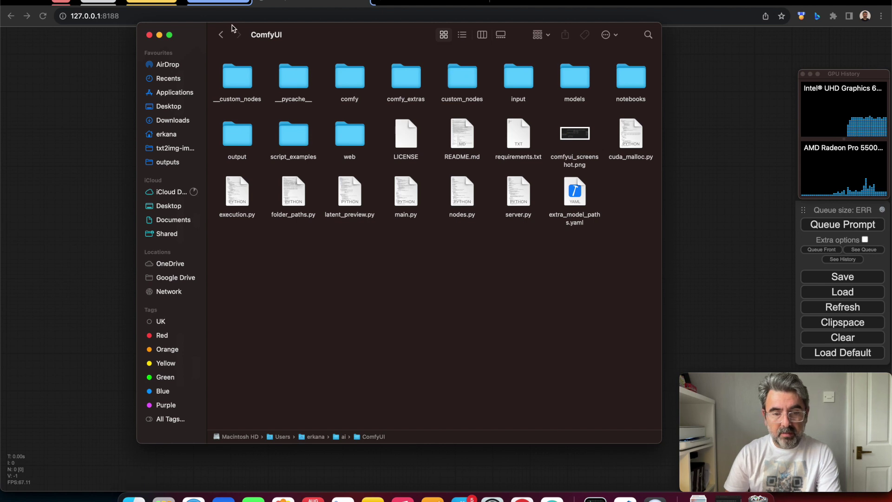
pyautogui.click(222, 35)
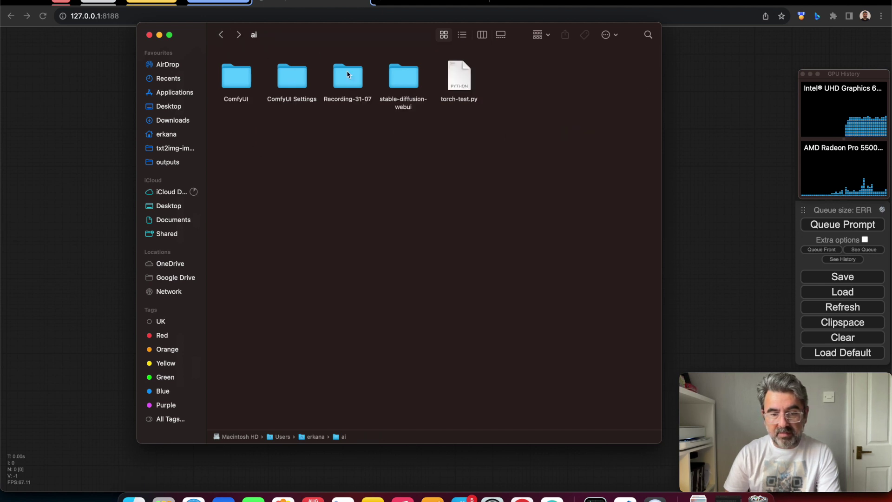
pyautogui.click(404, 89)
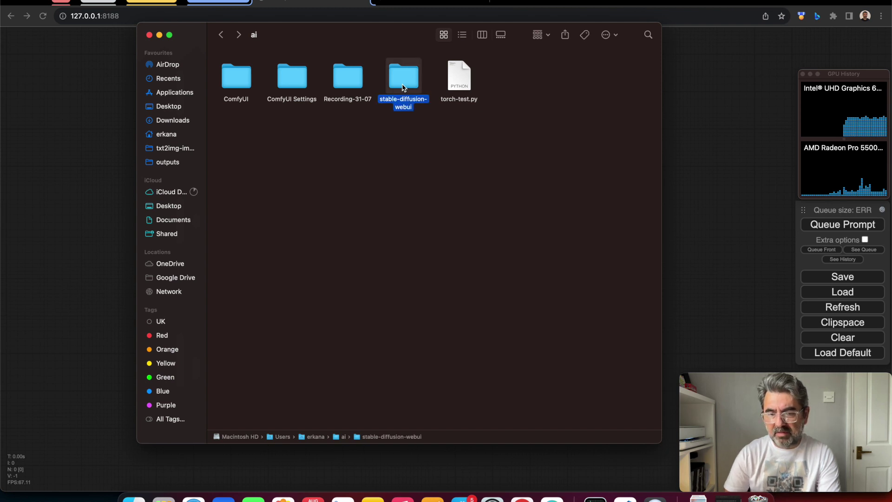
pyautogui.doubleClick(404, 88)
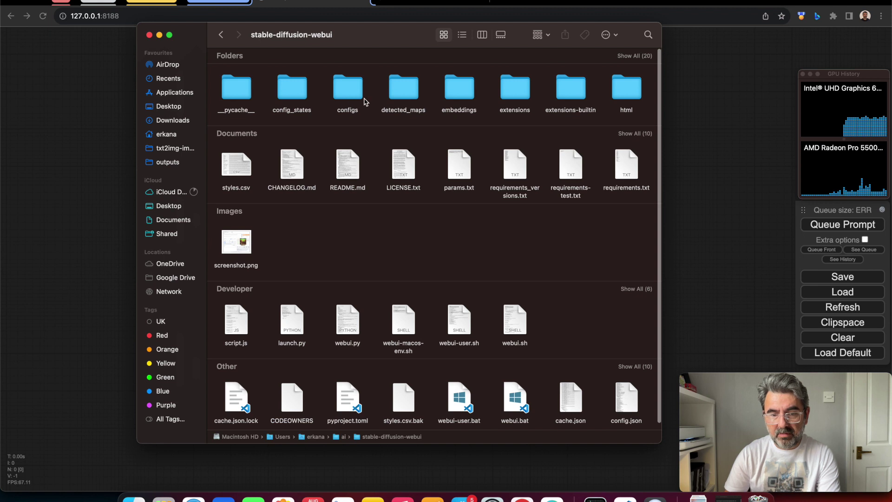
pyautogui.click(504, 90)
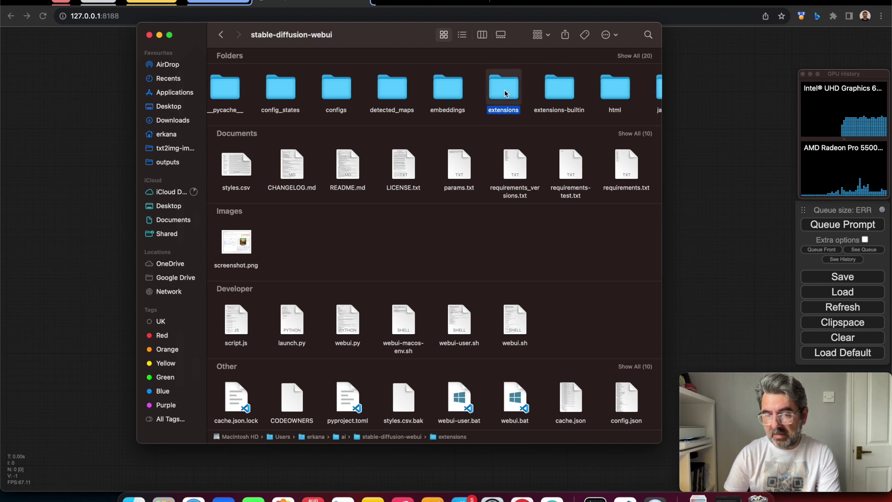
pyautogui.doubleClick(508, 93)
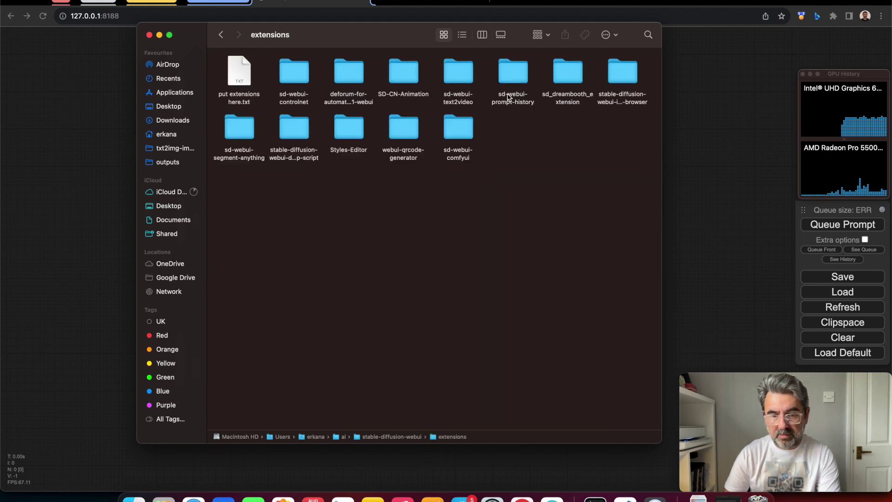
pyautogui.click(290, 73)
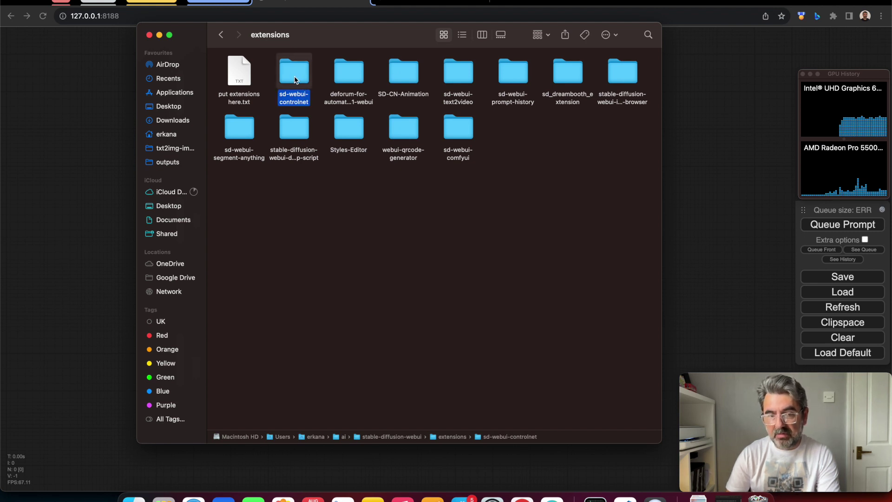
pyautogui.doubleClick(294, 78)
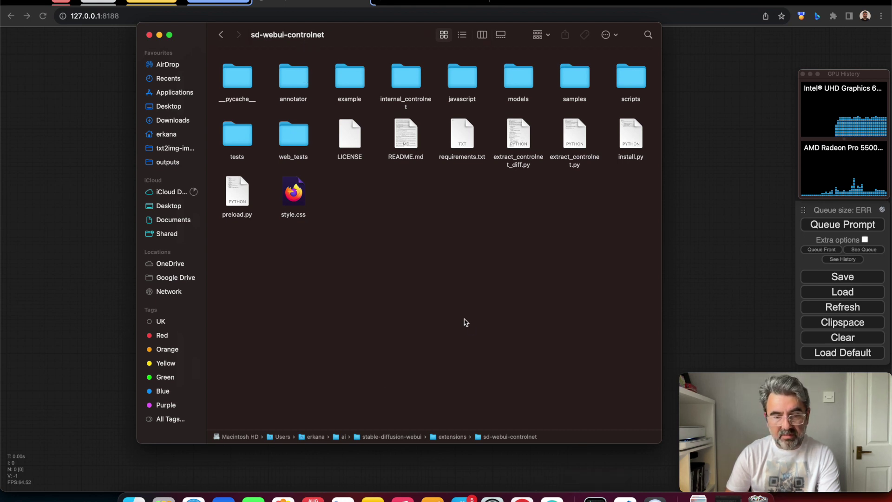
pyautogui.click(222, 36)
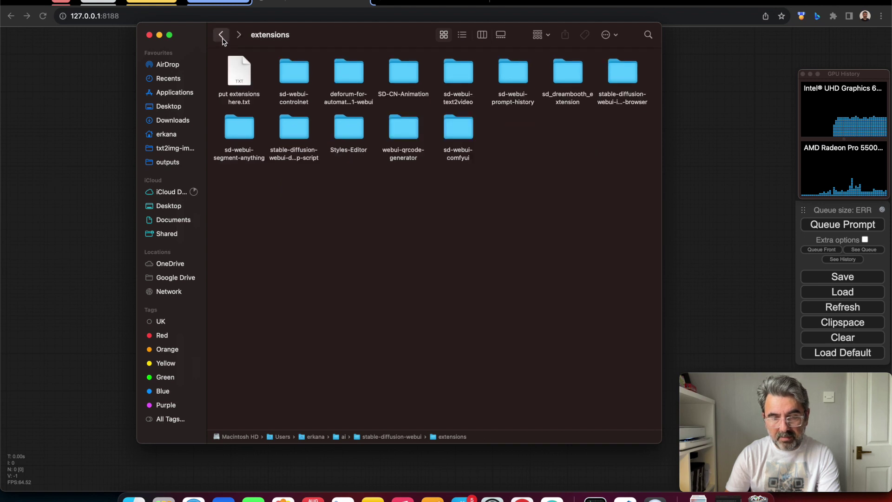
pyautogui.click(222, 36)
pyautogui.click(222, 36)
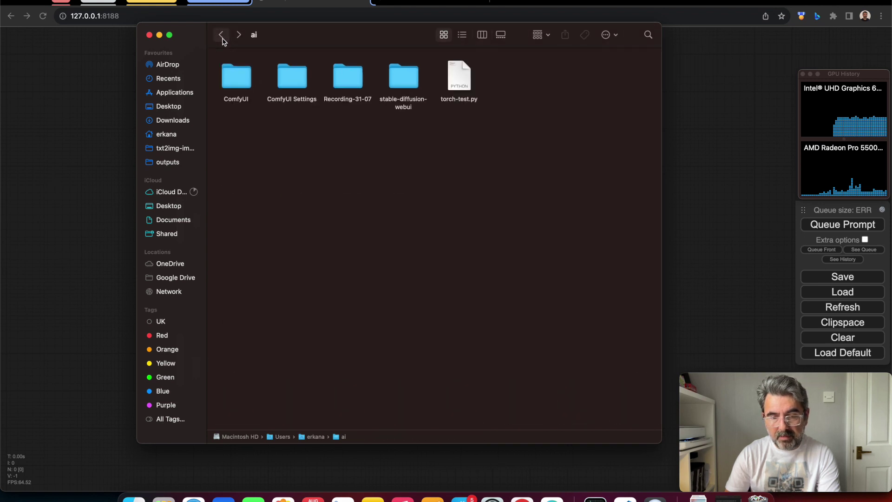
pyautogui.doubleClick(242, 82)
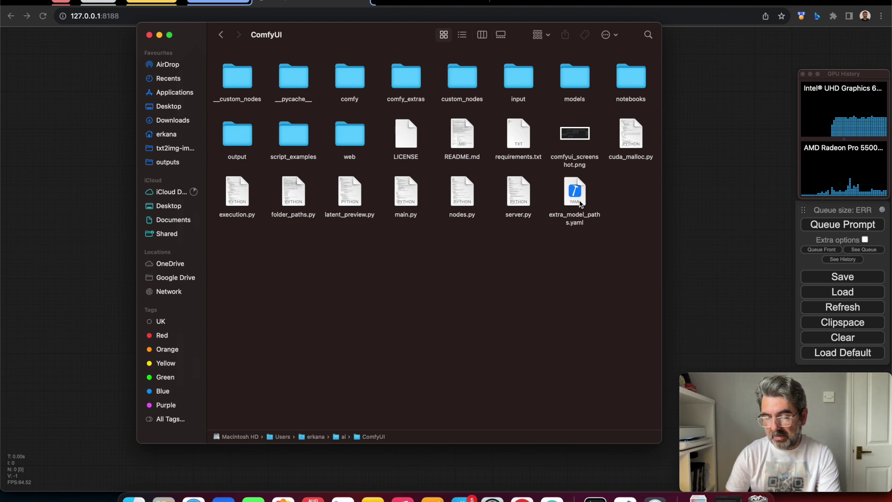
# Inspect the controlnet path on line 20 of extra_model_paths.yaml, then return to the zsh ComfyUI terminal.
pyautogui.click(624, 498)
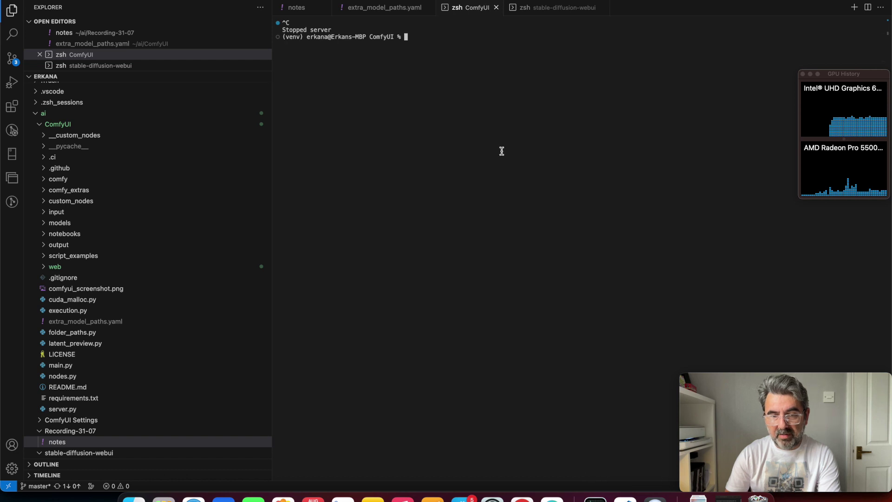
pyautogui.click(396, 9)
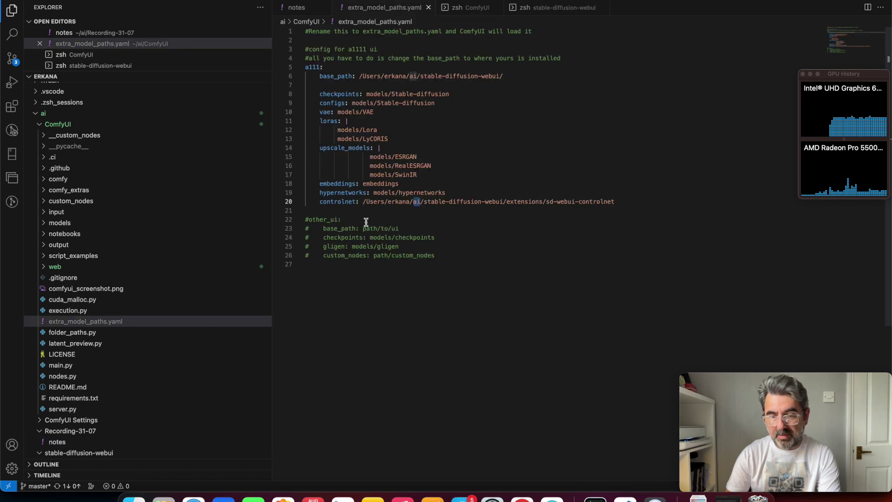
pyautogui.click(367, 203)
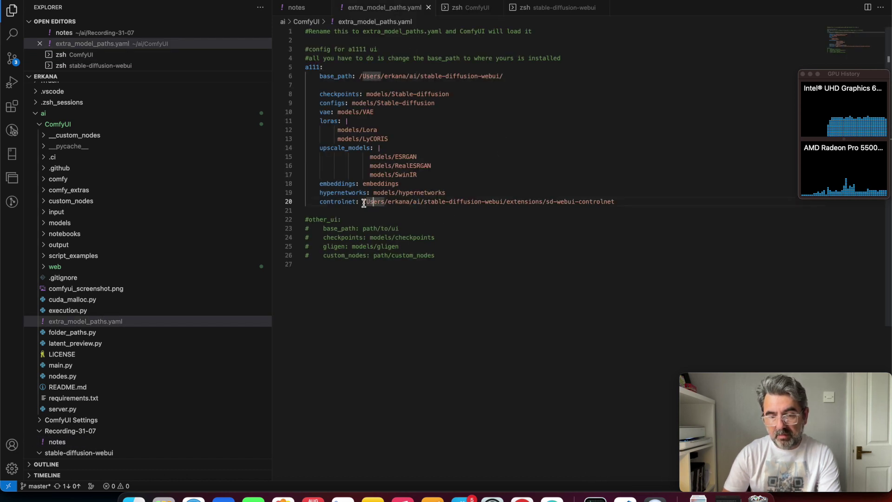
pyautogui.moveTo(363, 203); pyautogui.dragTo(561, 206)
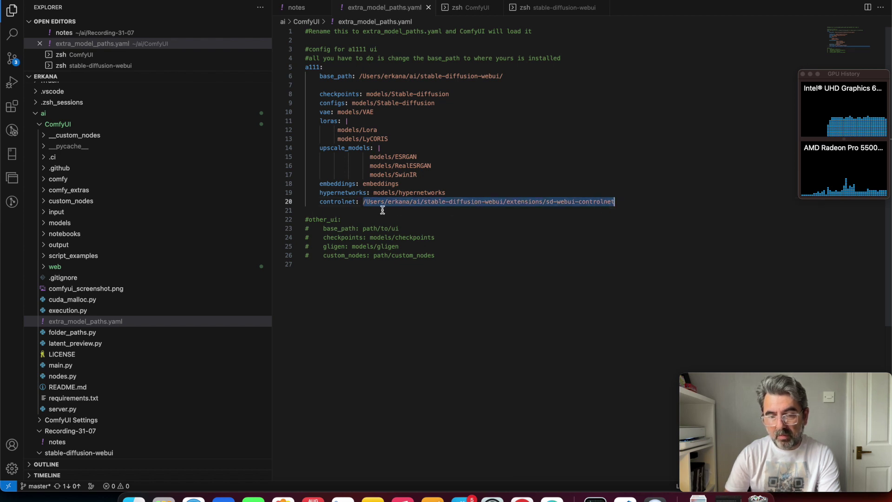
pyautogui.click(425, 213)
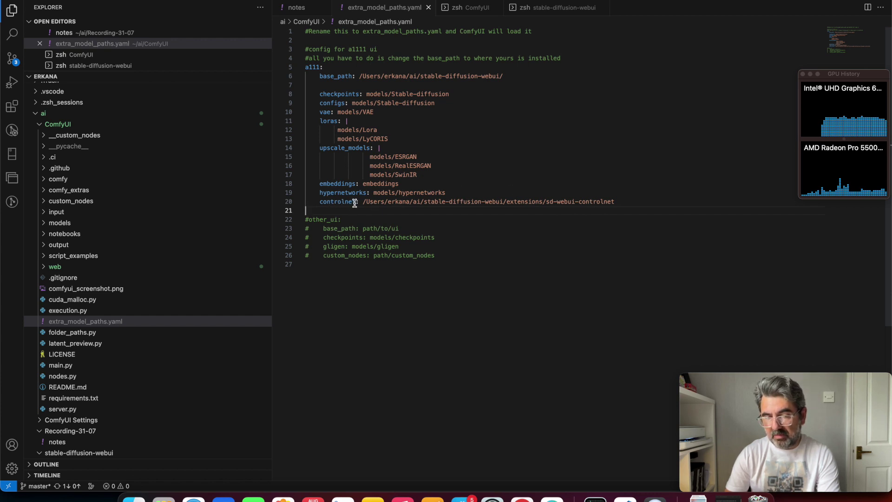
pyautogui.moveTo(363, 201); pyautogui.dragTo(529, 201)
pyautogui.click(528, 193)
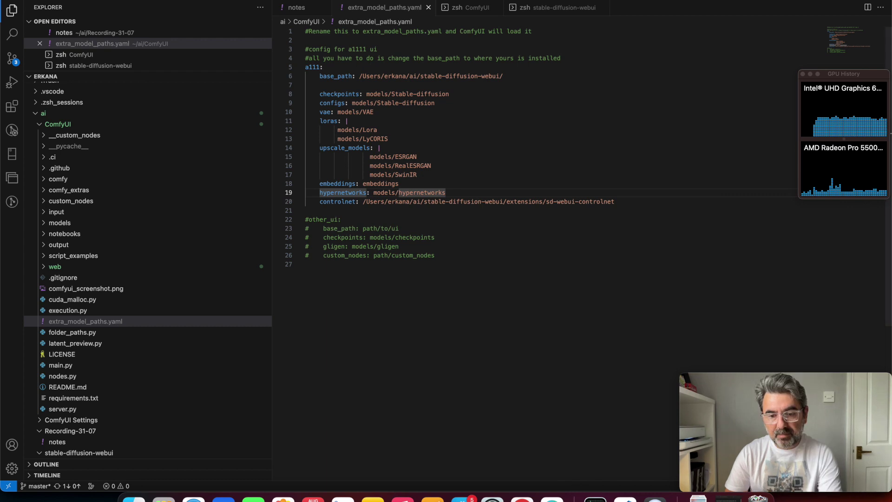
pyautogui.click(464, 8)
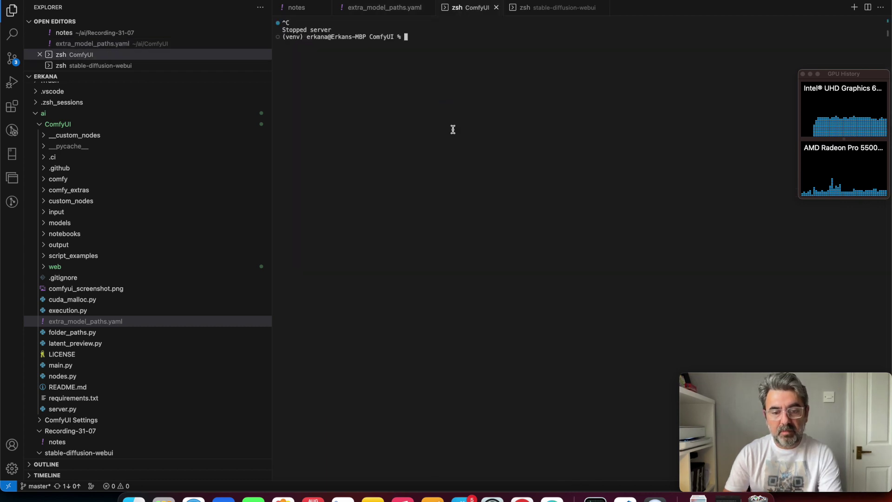
pyautogui.press('Up')
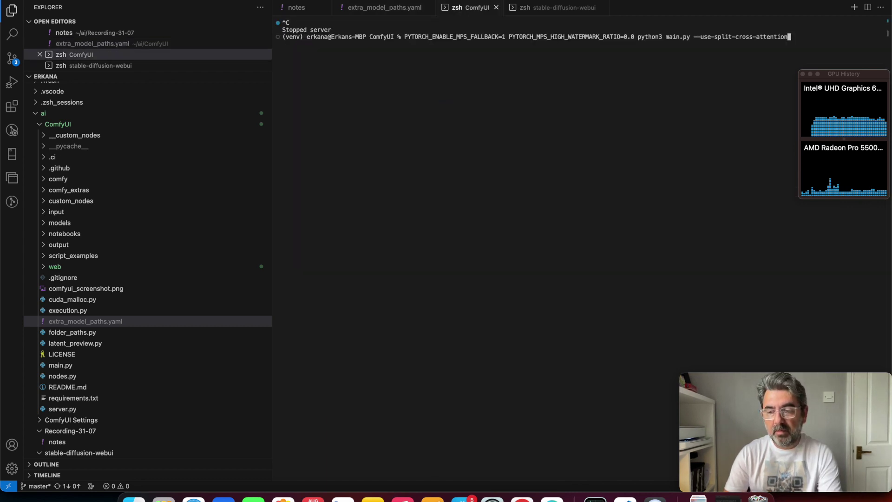
pyautogui.press('Return')
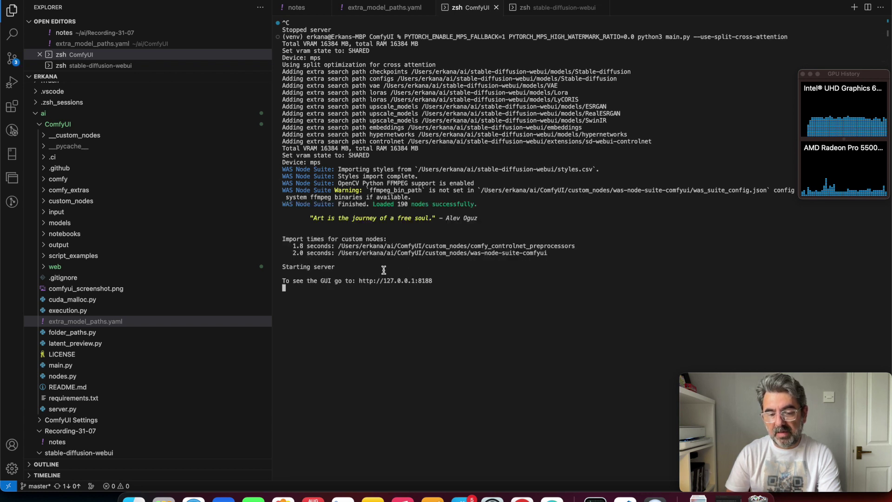
pyautogui.keyDown('super'); pyautogui.click(421, 281); pyautogui.keyUp('super')
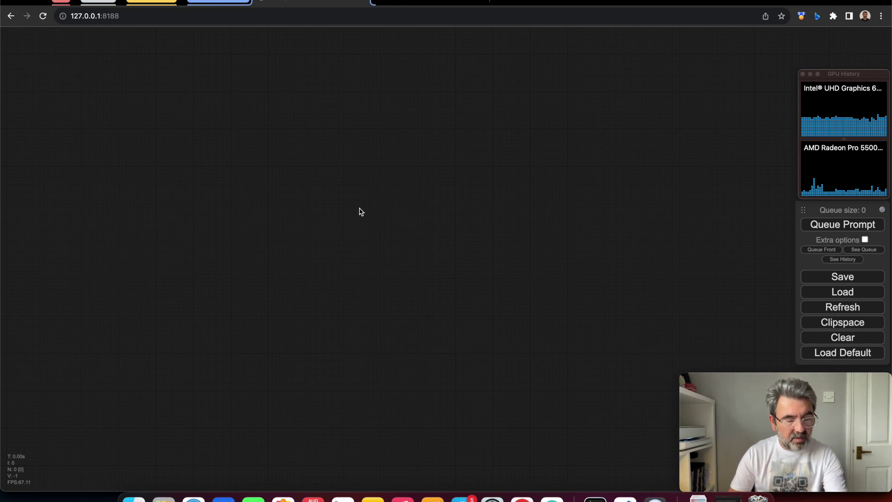
# Add a Load Checkpoint node via node search for 'checkpo' and place it top-left.
pyautogui.doubleClick(226, 171)
pyautogui.write('ceh')
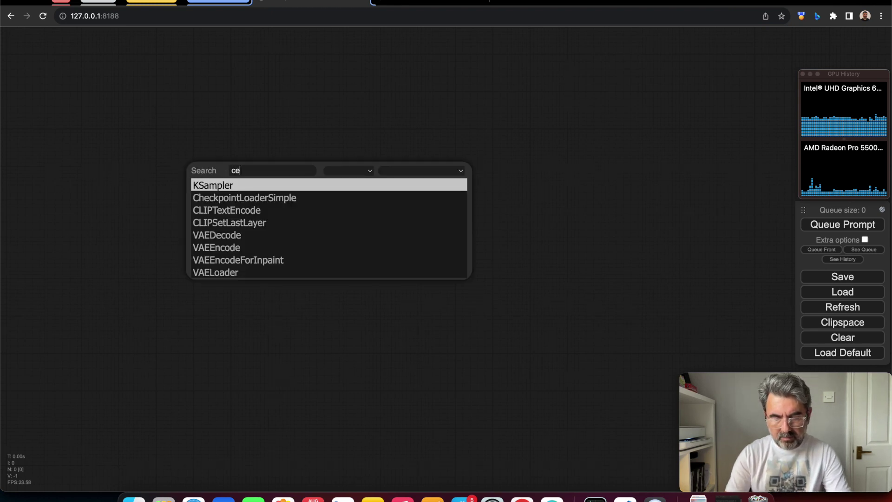
pyautogui.press('BackSpace')
pyautogui.press('BackSpace')
pyautogui.write('heckpo')
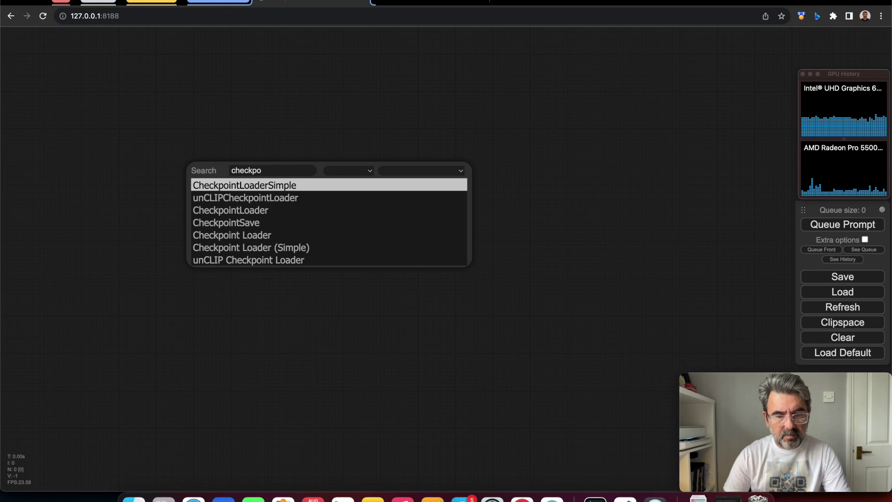
pyautogui.click(253, 187)
pyautogui.moveTo(276, 166); pyautogui.dragTo(194, 133)
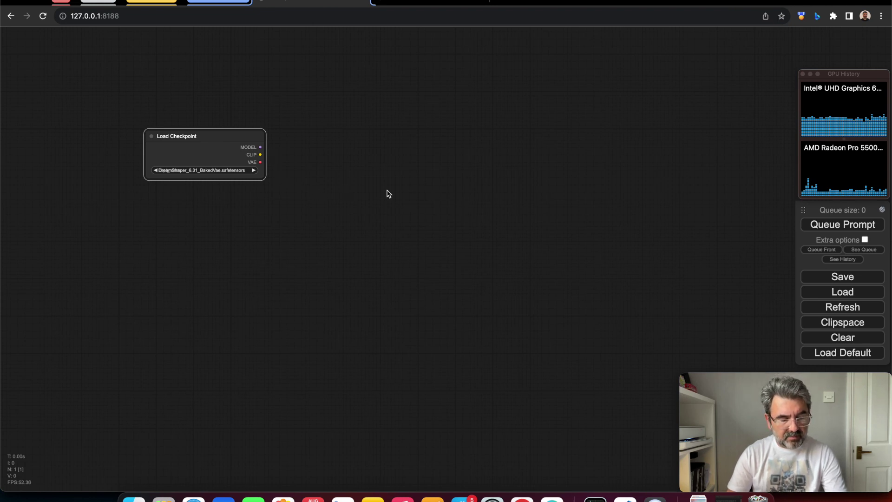
# Add a KSampler to its right and connect the checkpoint's MODEL output to its model input.
pyautogui.doubleClick(427, 171)
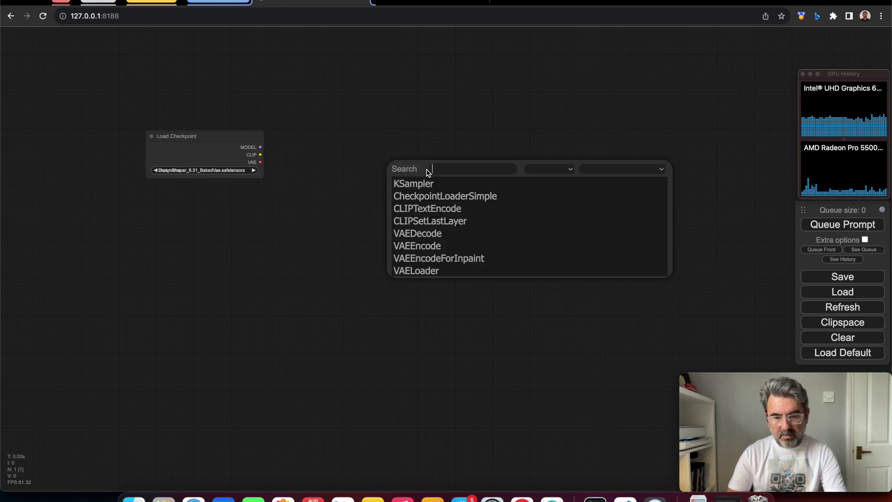
pyautogui.click(462, 189)
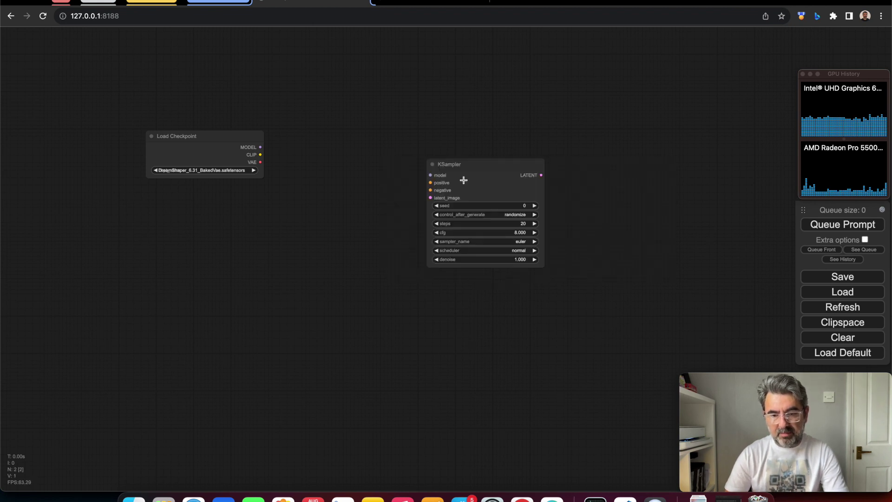
pyautogui.moveTo(463, 180); pyautogui.dragTo(400, 136)
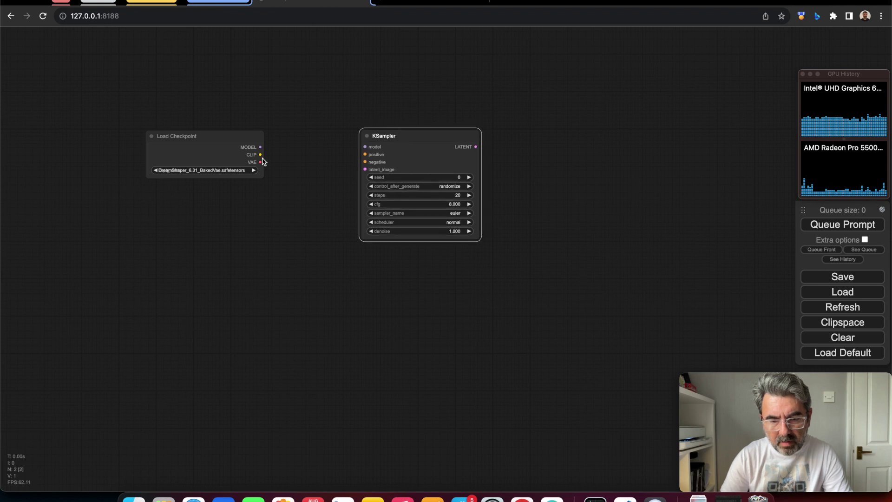
pyautogui.moveTo(261, 147); pyautogui.dragTo(261, 146)
pyautogui.moveTo(367, 148); pyautogui.dragTo(364, 147)
pyautogui.click(431, 136)
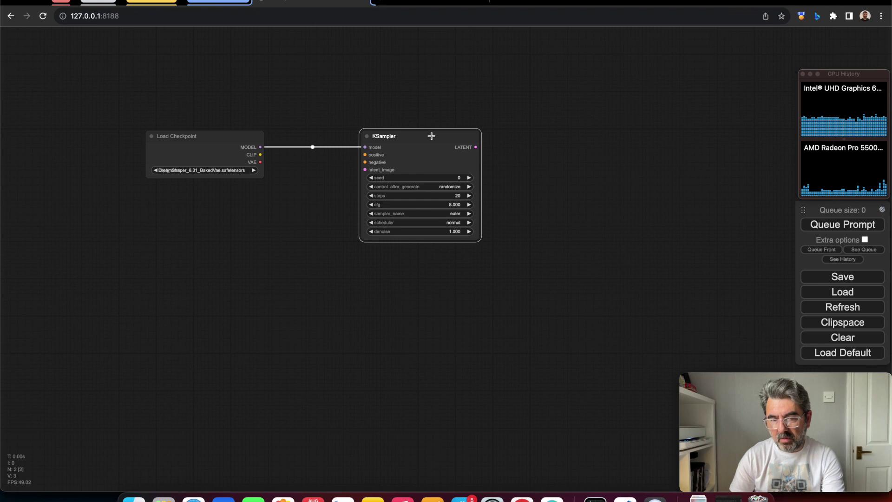
pyautogui.rightClick(432, 136)
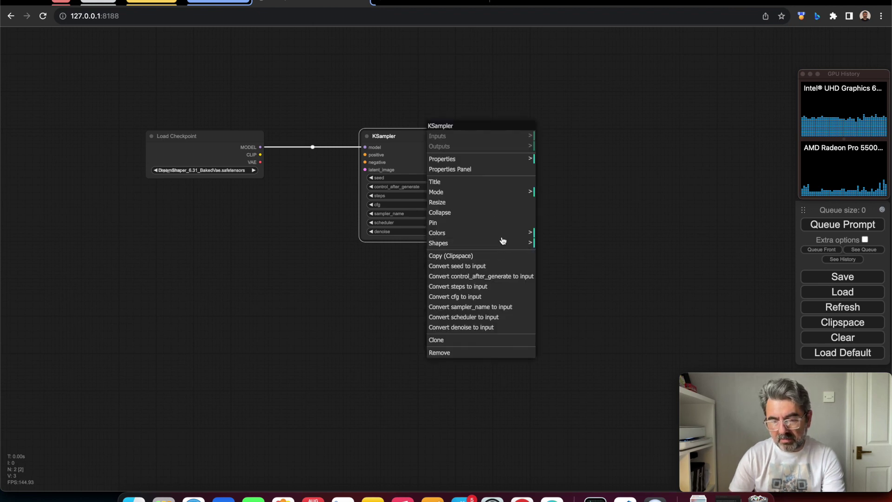
pyautogui.click(344, 282)
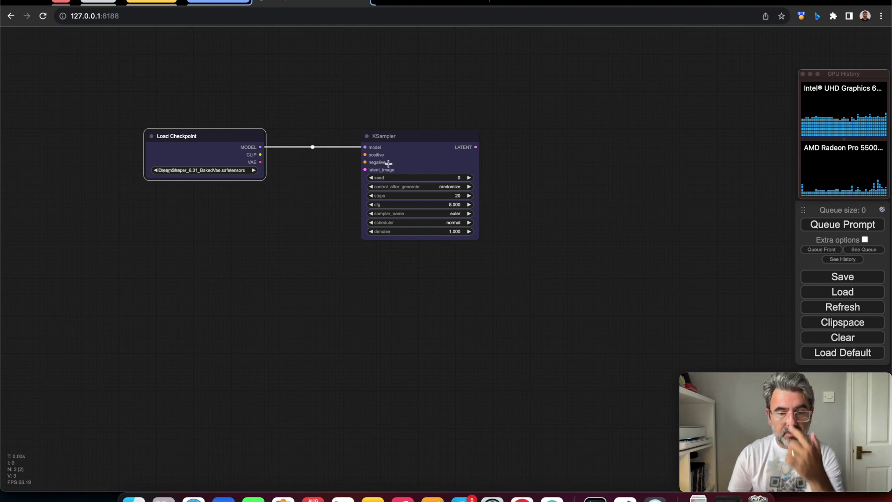
pyautogui.moveTo(401, 136); pyautogui.dragTo(402, 138)
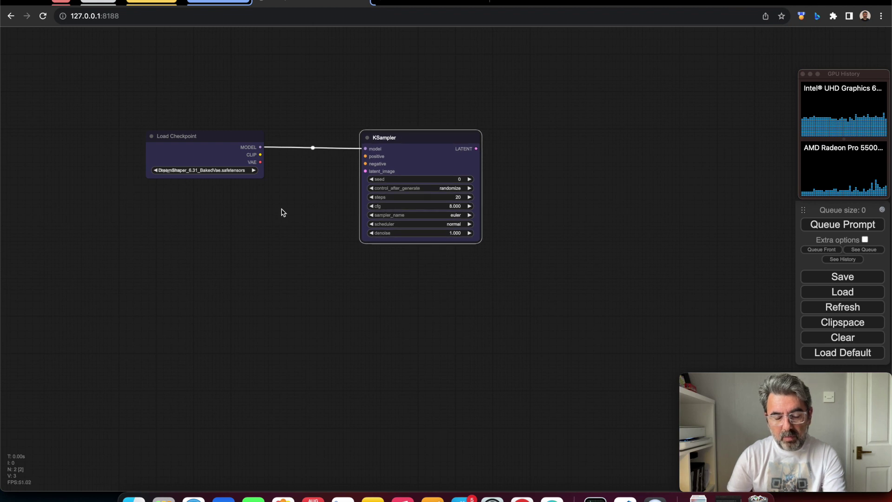
# Add an Empty Latent Image node and link its LATENT output to the KSampler's latent_image.
pyautogui.doubleClick(286, 229)
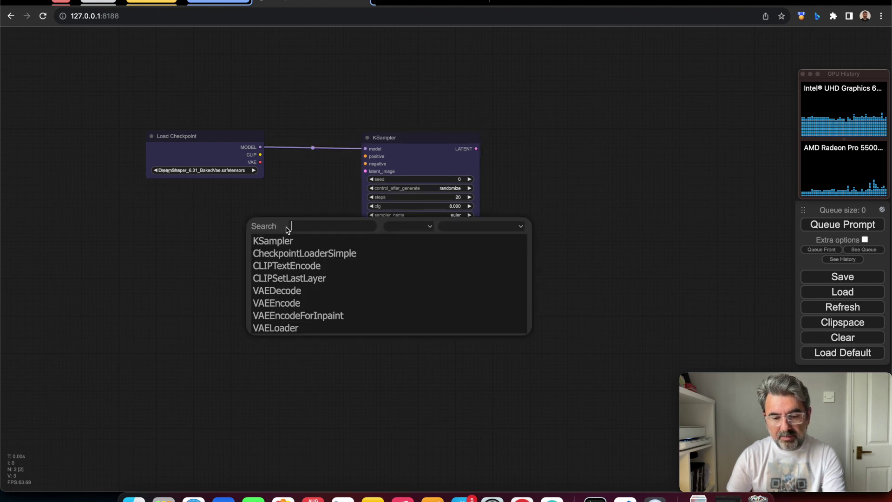
pyautogui.write('empty')
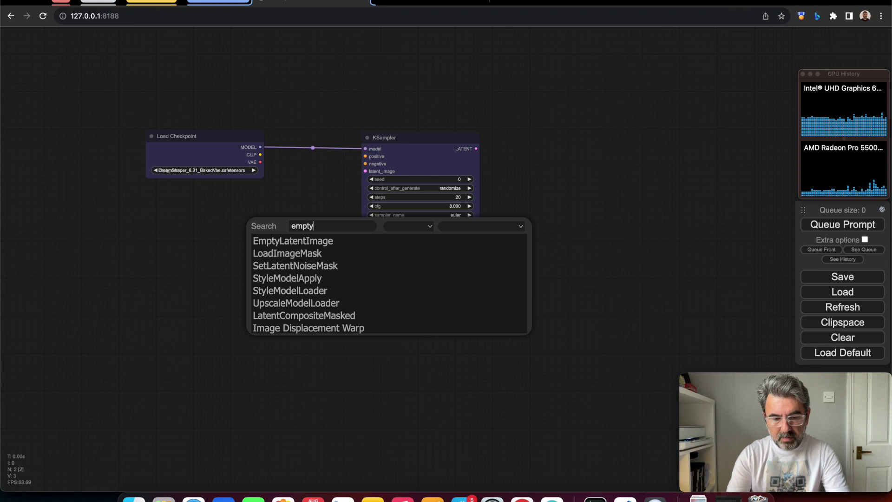
pyautogui.click(309, 242)
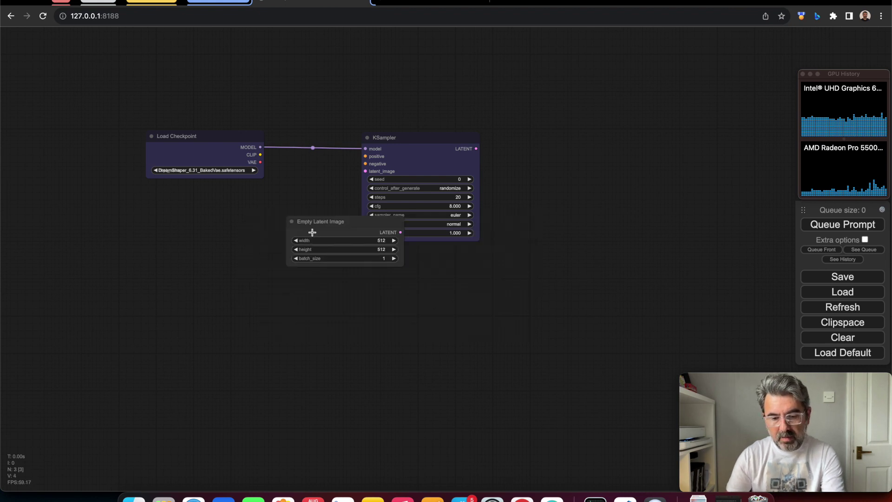
pyautogui.click(297, 216)
pyautogui.moveTo(296, 216); pyautogui.dragTo(235, 196)
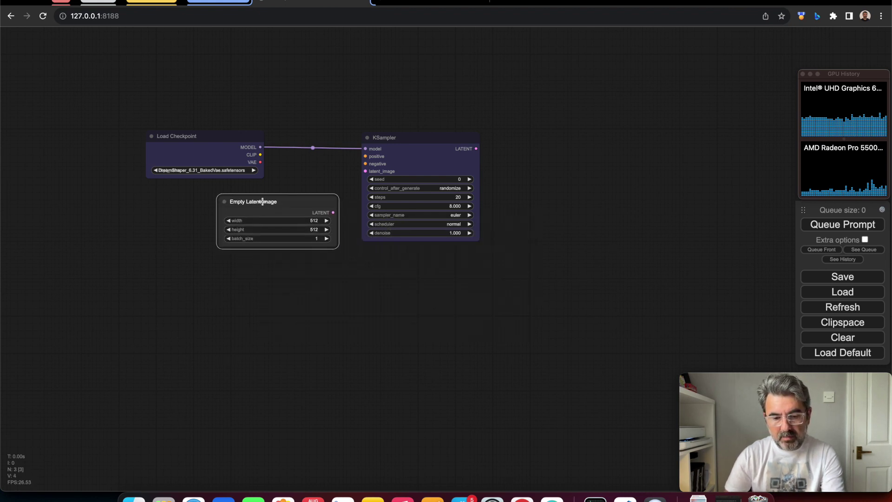
pyautogui.moveTo(330, 212); pyautogui.dragTo(363, 171)
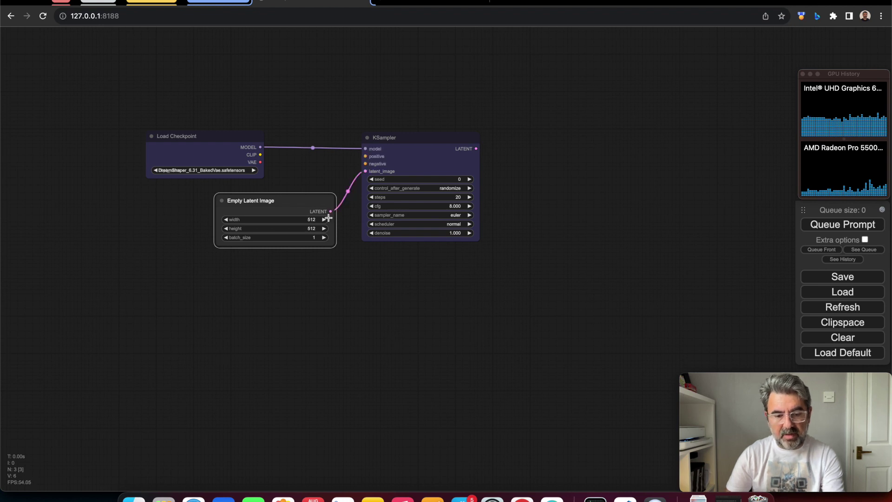
# Set the Empty Latent Image height to 768 and colour the node blue.
pyautogui.click(315, 230)
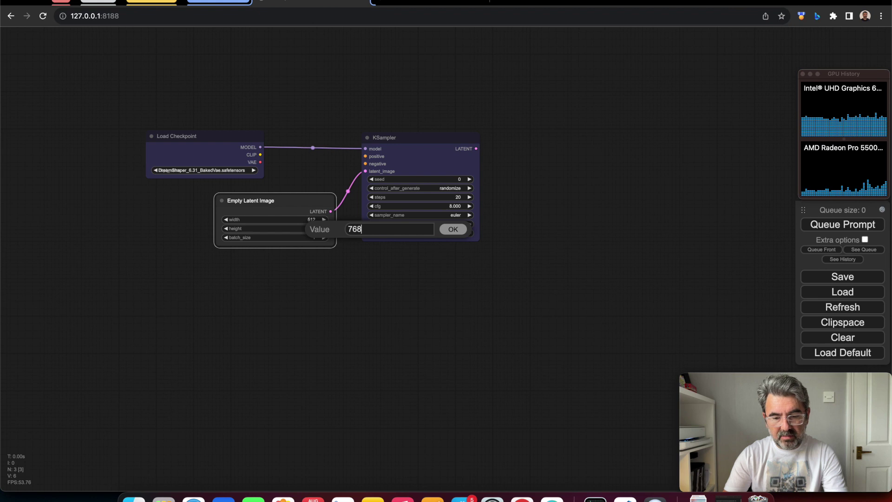
pyautogui.write('768')
pyautogui.press('Return')
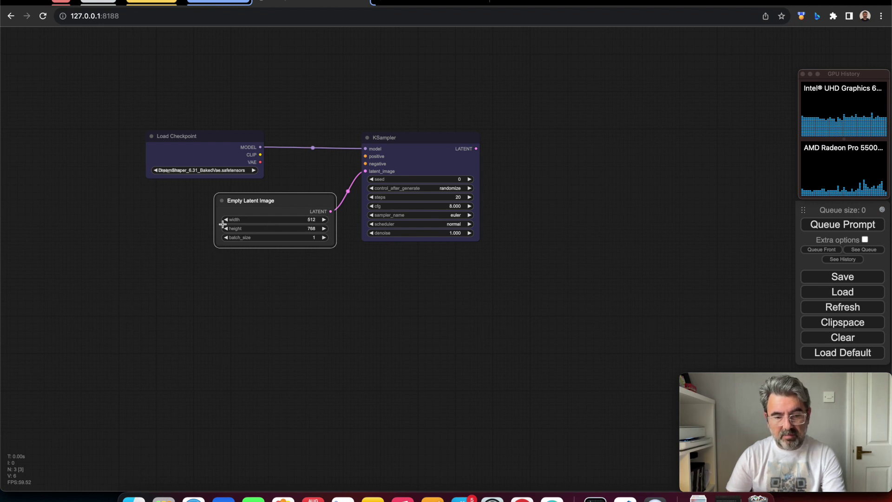
pyautogui.rightClick(274, 199)
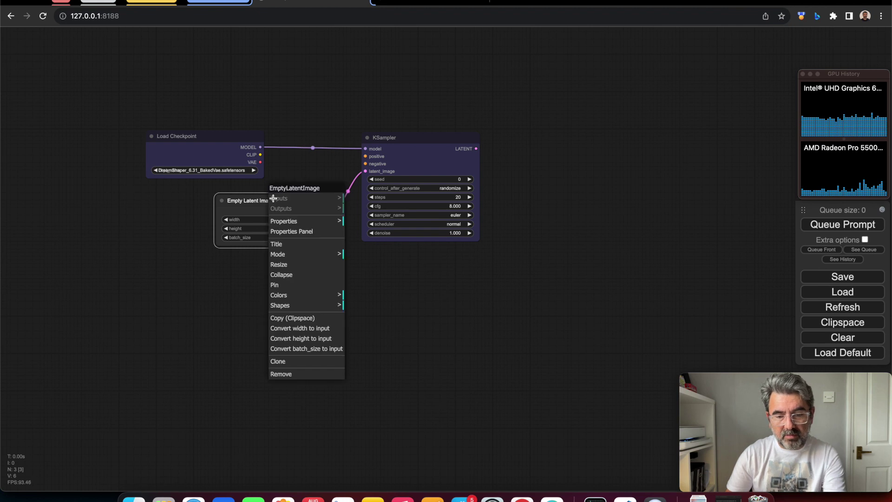
pyautogui.click(321, 300)
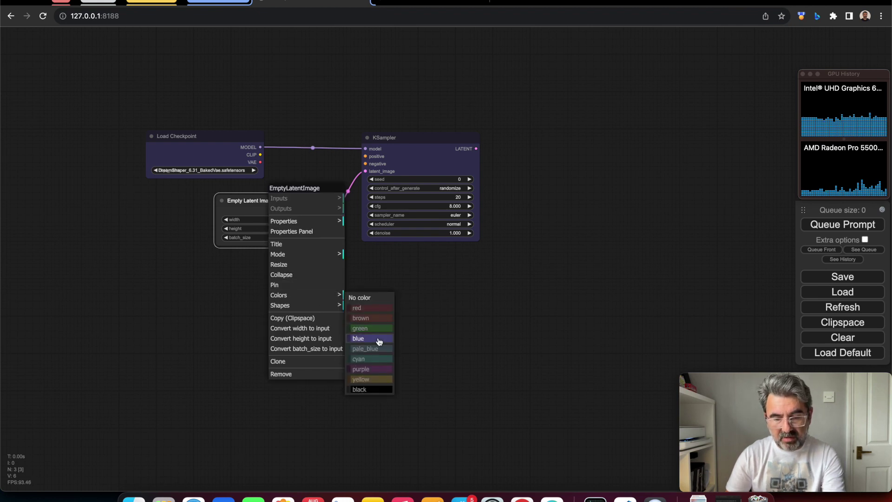
pyautogui.click(379, 341)
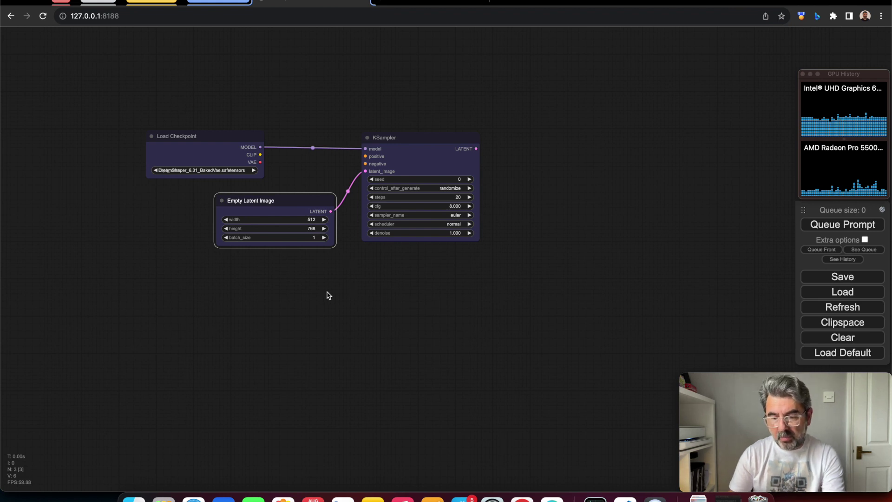
pyautogui.doubleClick(308, 295)
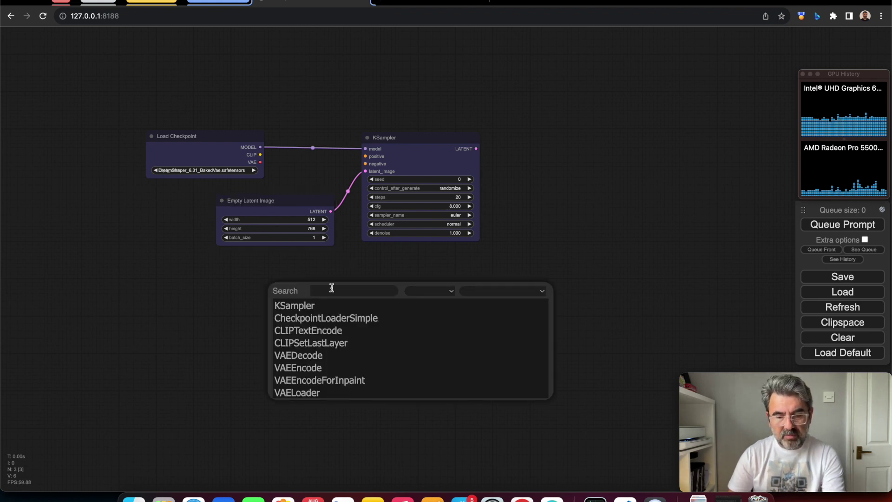
# Add a CLIP Text Encode (Prompt) node and place a duplicate beside it.
pyautogui.write('clip')
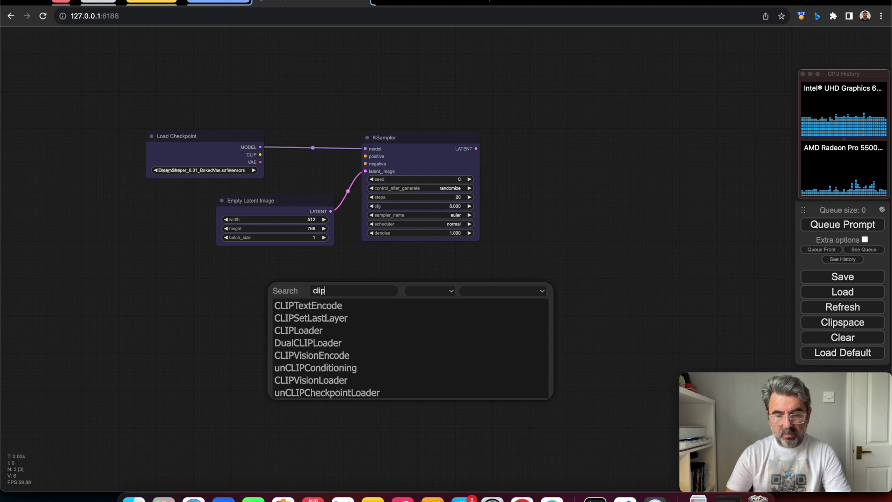
pyautogui.click(331, 307)
pyautogui.moveTo(353, 288); pyautogui.dragTo(245, 277)
pyautogui.rightClick(249, 277)
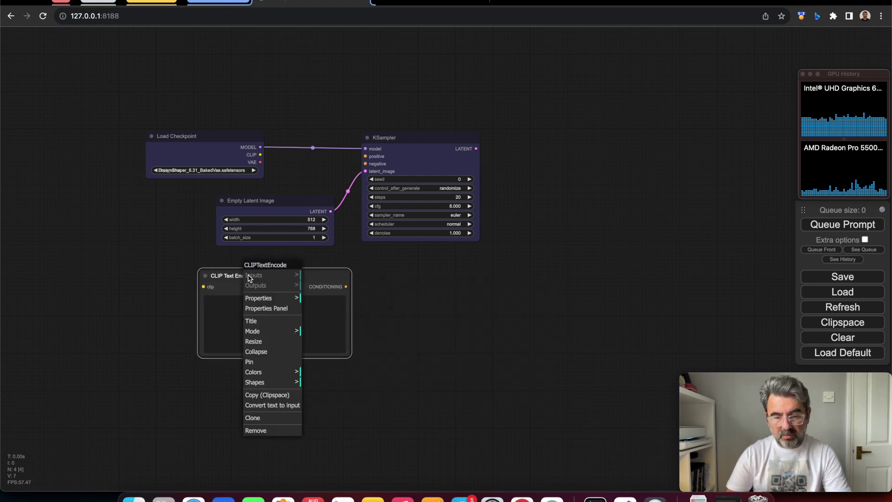
pyautogui.click(265, 417)
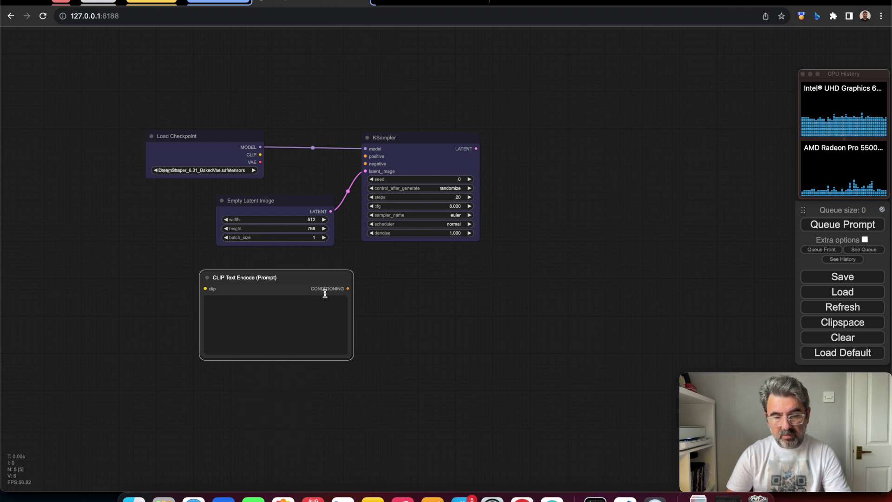
pyautogui.moveTo(309, 282)
pyautogui.mouseDown()
pyautogui.moveTo(382, 298)
pyautogui.moveTo(465, 284)
pyautogui.mouseUp()
# Convert text to an input on both encoders, shrink them to minimum size, and stack them.
pyautogui.rightClick(294, 269)
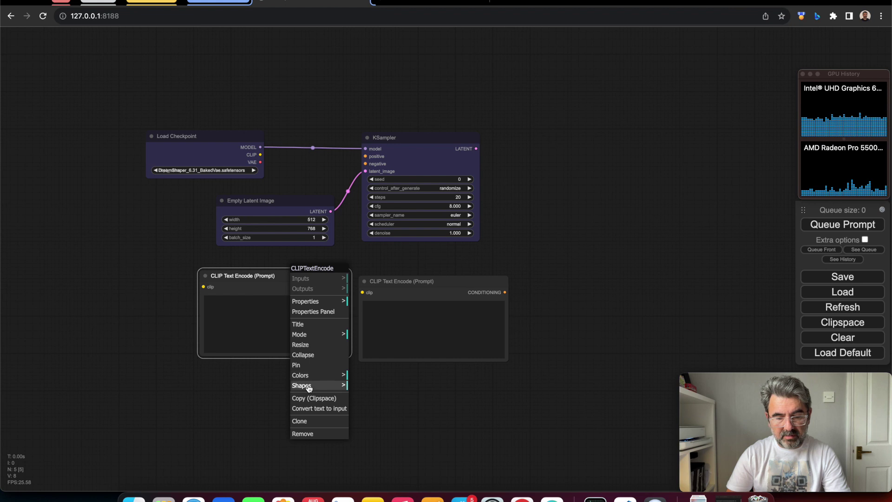
pyautogui.click(335, 409)
pyautogui.click(416, 281)
pyautogui.rightClick(416, 282)
pyautogui.click(431, 408)
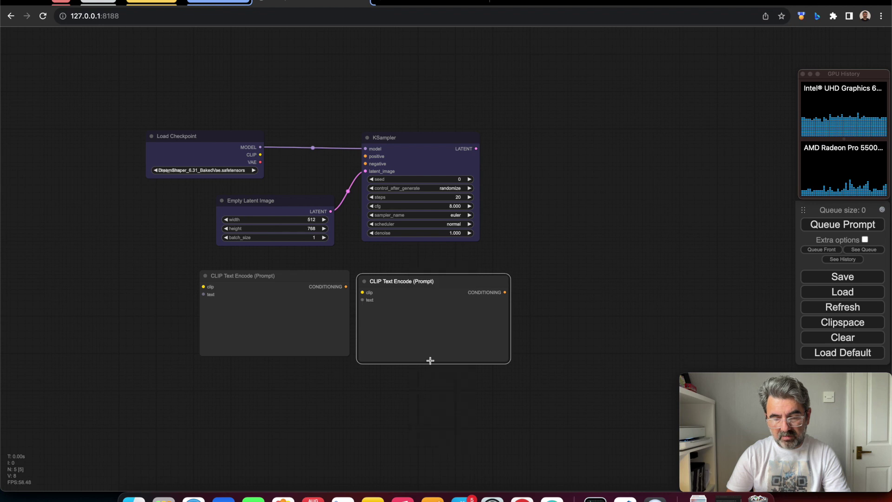
pyautogui.moveTo(509, 362); pyautogui.dragTo(392, 281)
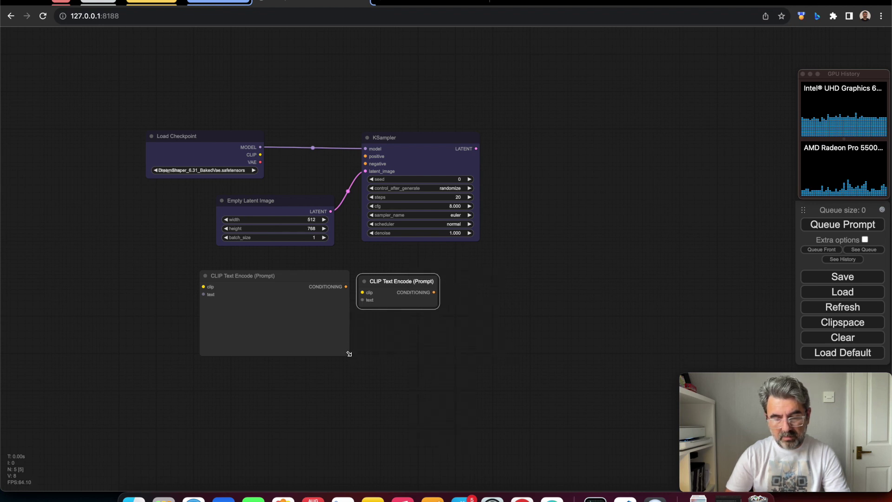
pyautogui.moveTo(346, 352); pyautogui.dragTo(272, 280)
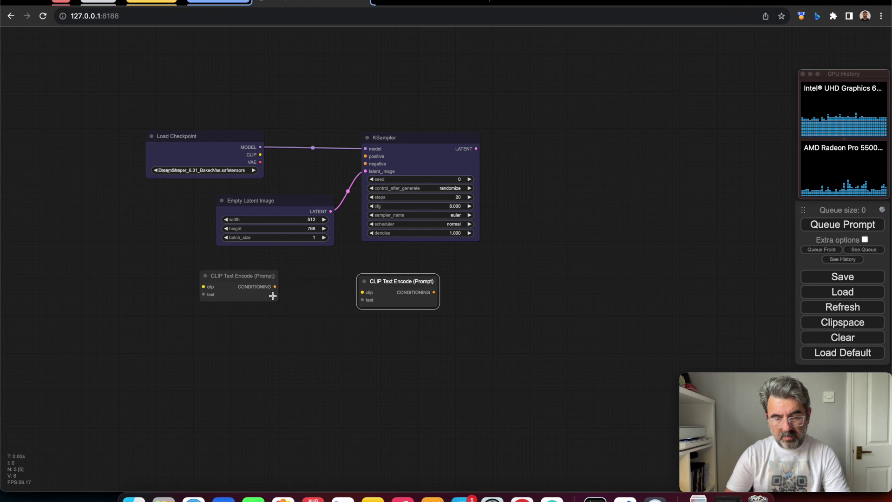
pyautogui.moveTo(421, 281); pyautogui.dragTo(258, 332)
pyautogui.moveTo(252, 277); pyautogui.dragTo(253, 284)
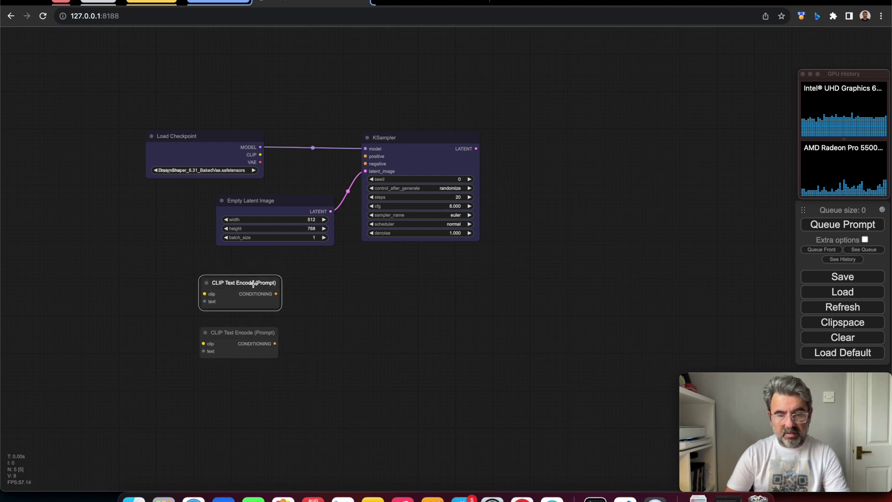
# Add a Primitive node, duplicate it below, and link one to the upper encoder's text input.
pyautogui.click(117, 248)
pyautogui.doubleClick(148, 254)
pyautogui.write('prim')
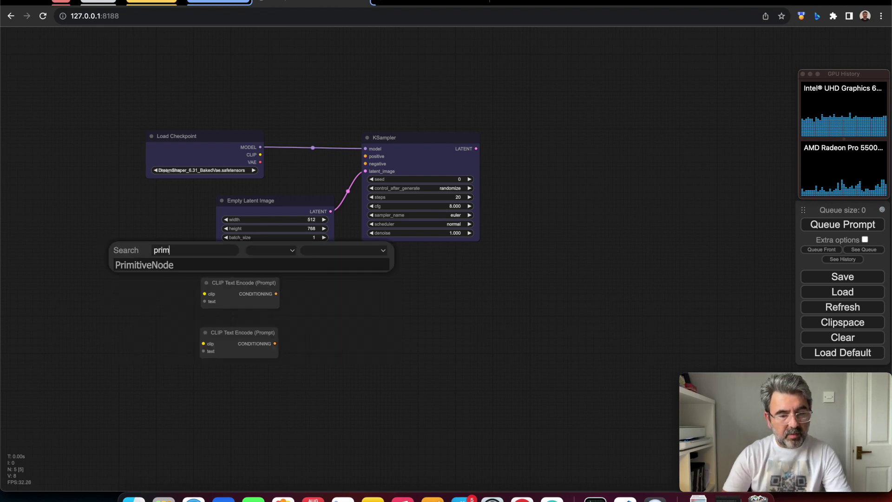
pyautogui.click(166, 266)
pyautogui.moveTo(183, 250); pyautogui.dragTo(132, 240)
pyautogui.rightClick(132, 234)
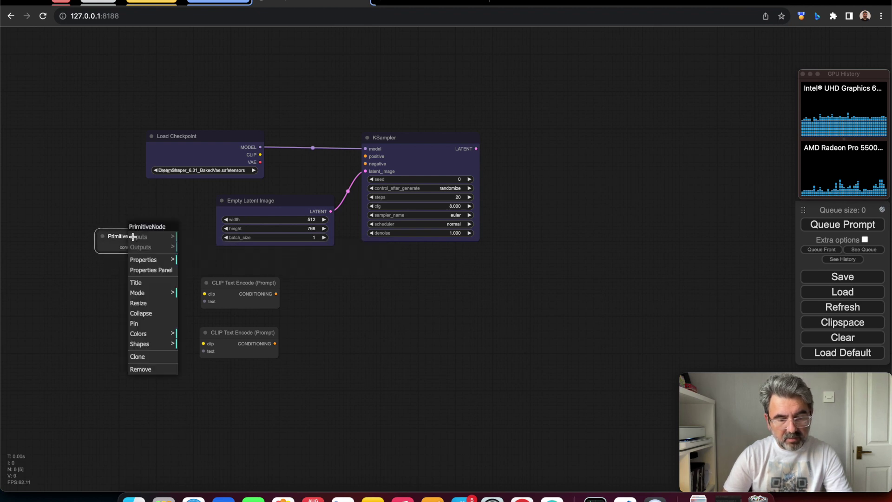
pyautogui.click(139, 357)
pyautogui.moveTo(136, 236)
pyautogui.mouseDown()
pyautogui.moveTo(120, 311)
pyautogui.moveTo(128, 293)
pyautogui.mouseUp()
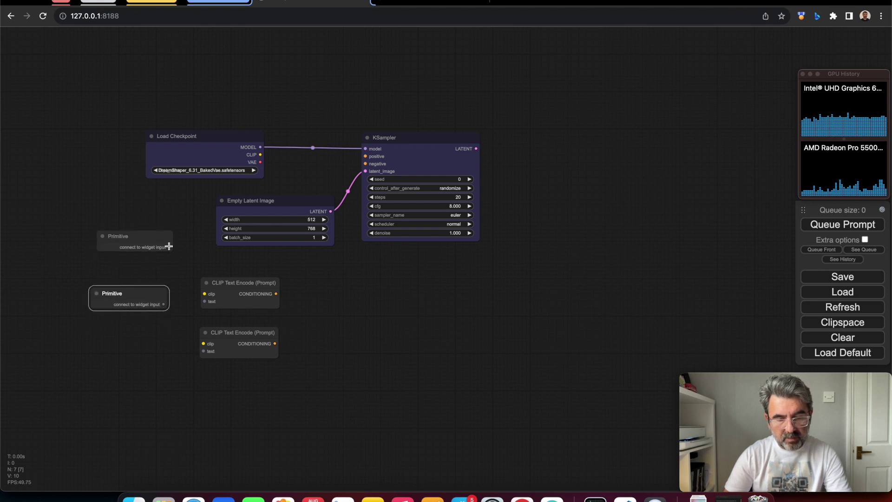
pyautogui.moveTo(169, 246); pyautogui.dragTo(204, 351)
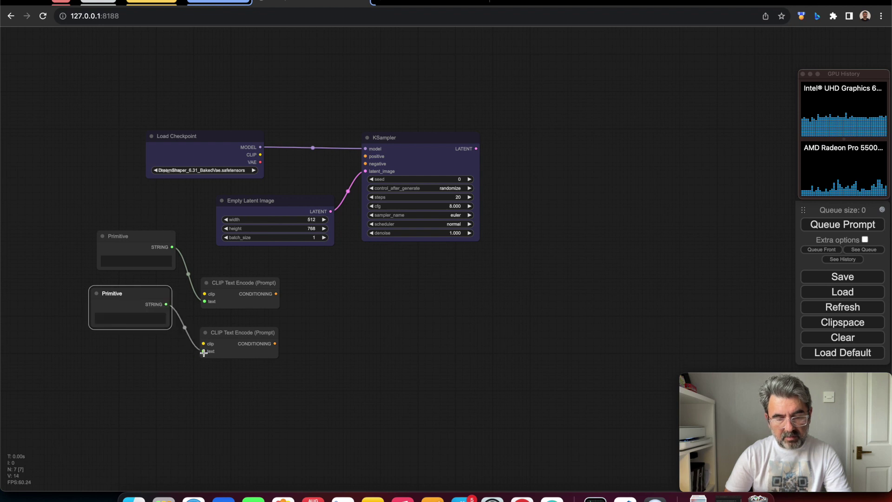
# Enlarge both Primitive nodes and shift a CLIP Text Encode node slightly right.
pyautogui.moveTo(133, 237); pyautogui.dragTo(127, 195)
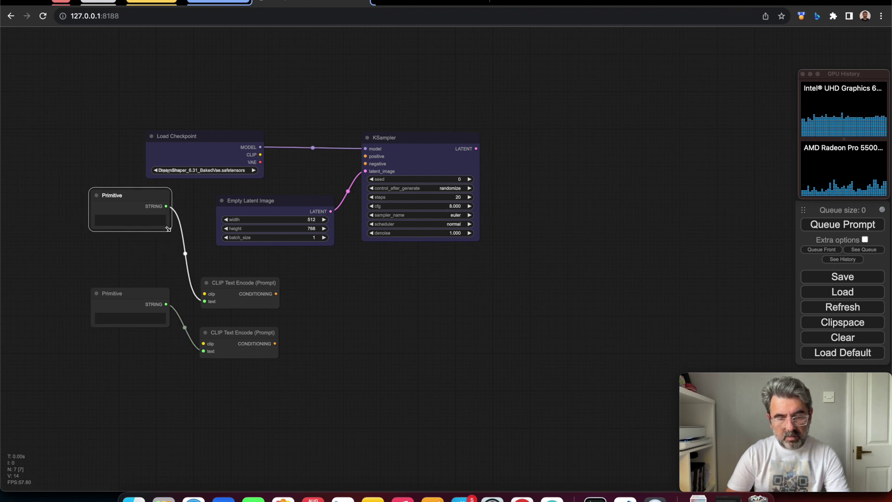
pyautogui.moveTo(168, 228); pyautogui.dragTo(259, 283)
pyautogui.moveTo(194, 270); pyautogui.dragTo(206, 288)
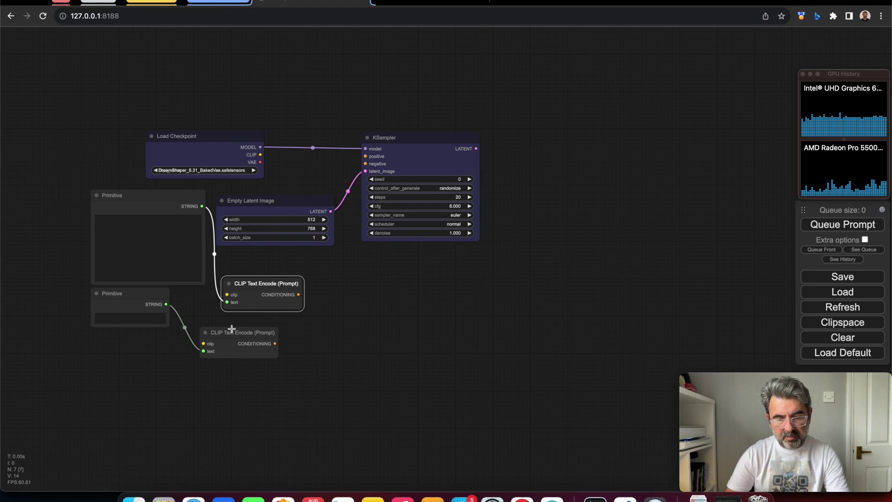
pyautogui.moveTo(231, 329); pyautogui.dragTo(254, 330)
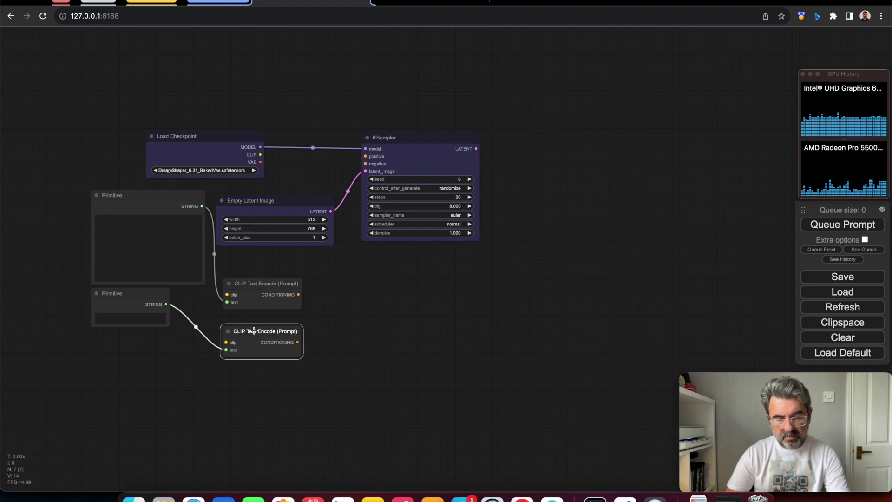
pyautogui.moveTo(176, 332); pyautogui.dragTo(209, 378)
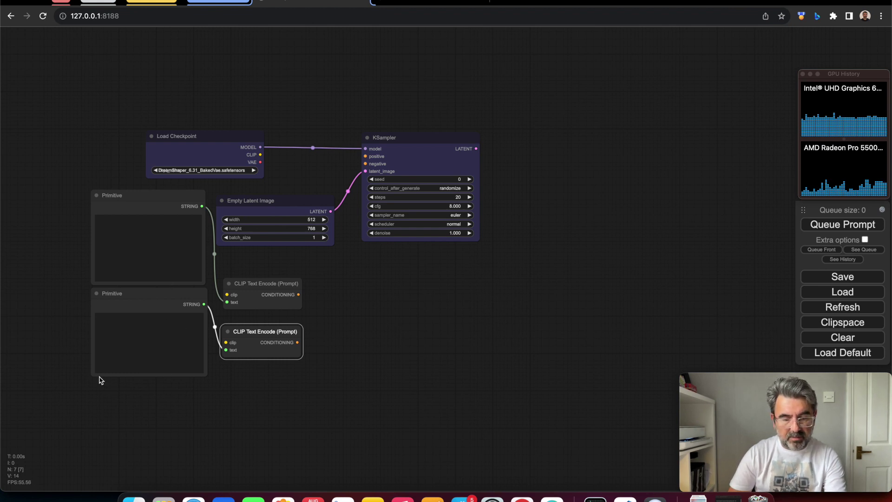
pyautogui.moveTo(206, 377); pyautogui.dragTo(208, 387)
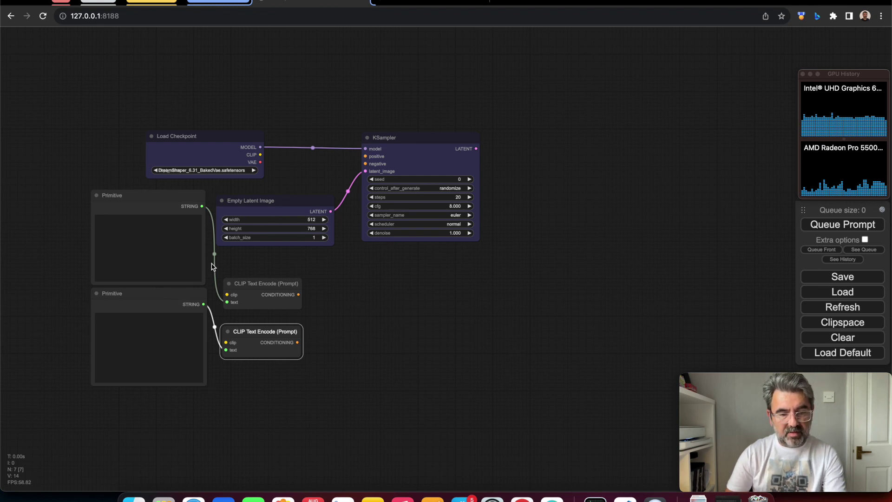
# Colour the upper Primitive node green.
pyautogui.click(156, 201)
pyautogui.rightClick(156, 201)
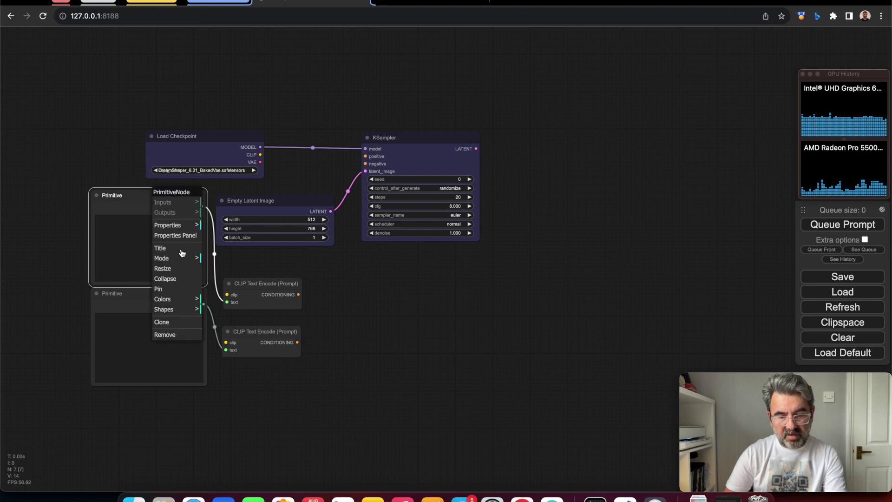
pyautogui.click(189, 300)
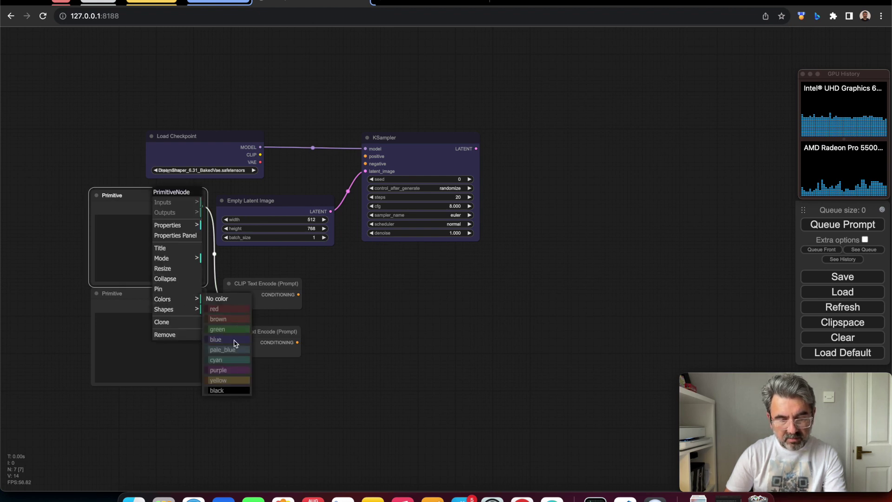
pyautogui.click(218, 329)
pyautogui.click(169, 328)
# Colour the lower Primitive node red.
pyautogui.click(163, 294)
pyautogui.rightClick(162, 296)
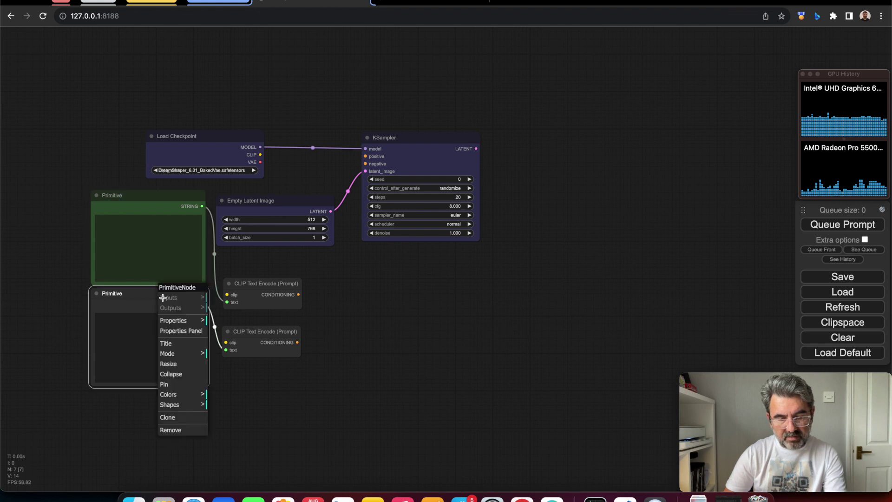
pyautogui.click(198, 393)
pyautogui.click(215, 399)
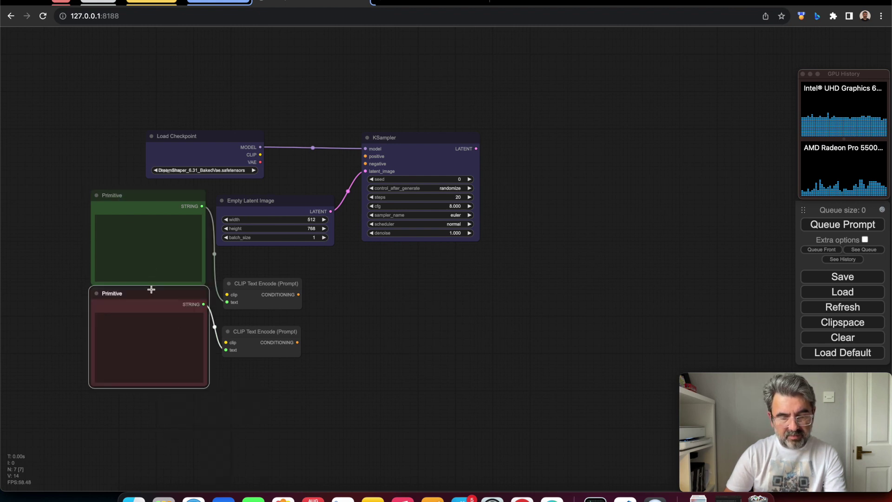
# Nudge the red Primitive down and shift both encoders and Empty Latent Image right.
pyautogui.moveTo(152, 293); pyautogui.dragTo(152, 299)
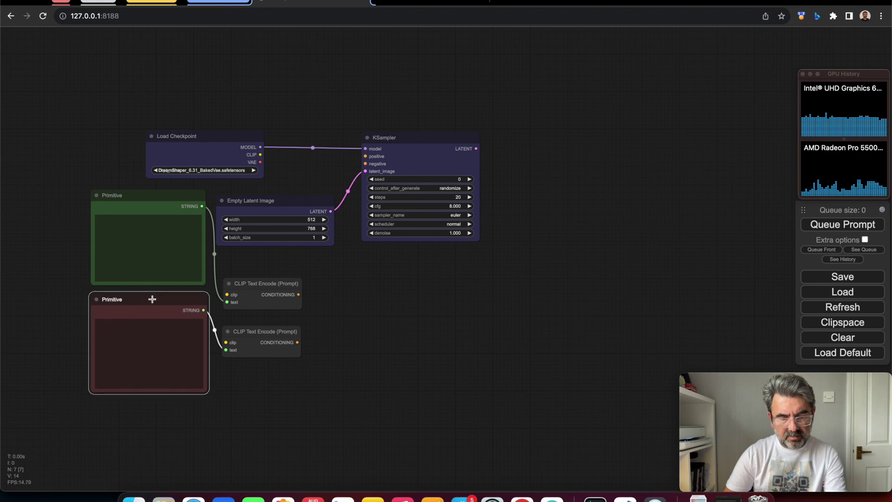
pyautogui.moveTo(258, 284); pyautogui.dragTo(275, 284)
pyautogui.moveTo(255, 329); pyautogui.dragTo(272, 326)
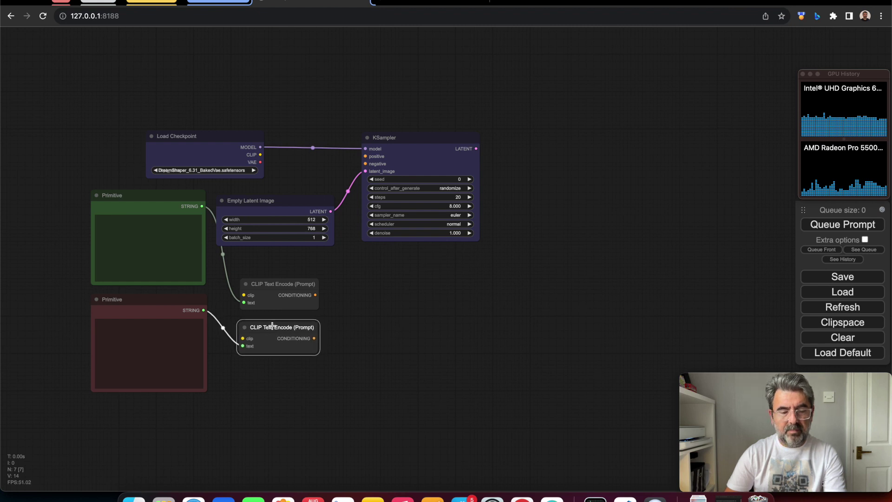
pyautogui.moveTo(282, 196); pyautogui.dragTo(288, 197)
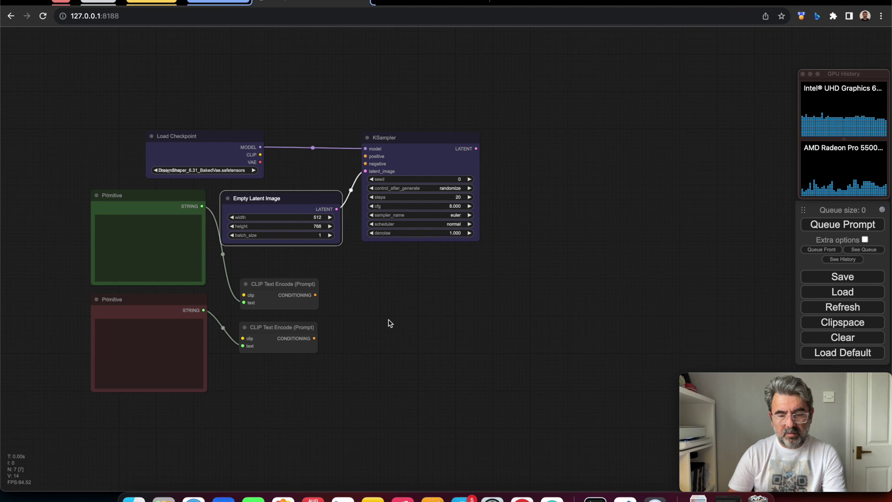
# Add a Reroute node and feed the Load Checkpoint's CLIP output into it.
pyautogui.doubleClick(369, 317)
pyautogui.write('re')
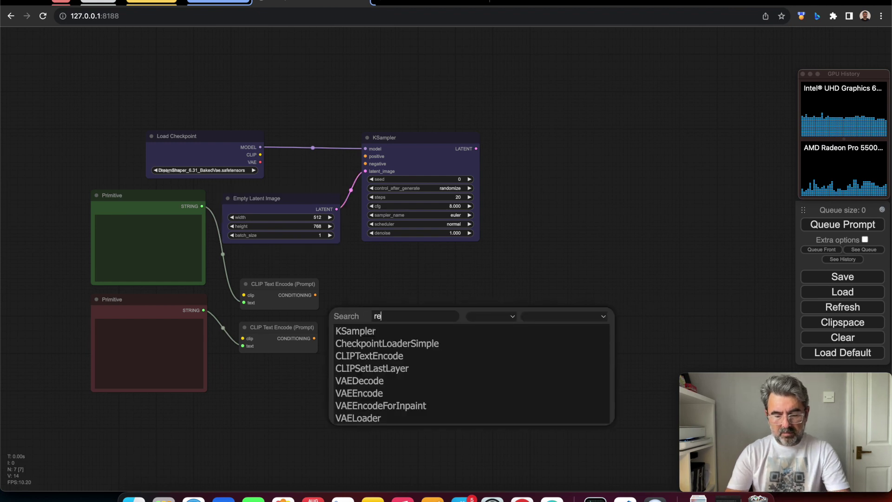
pyautogui.write('rou')
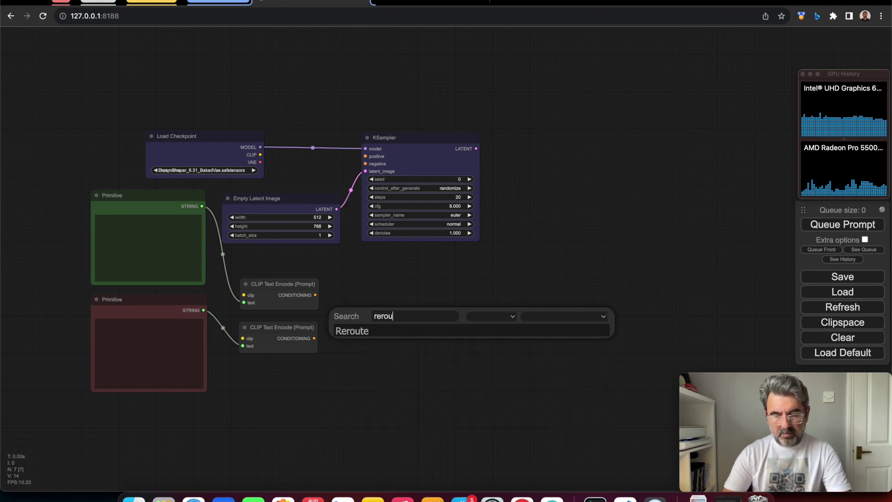
pyautogui.click(361, 332)
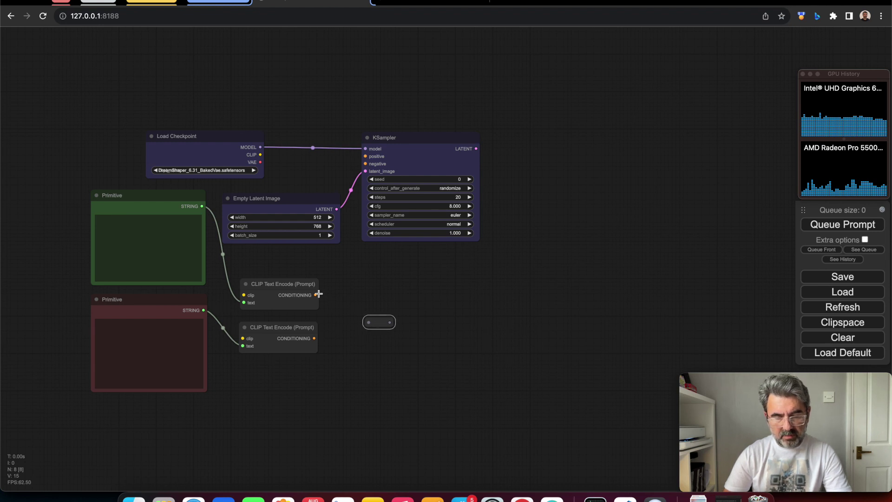
pyautogui.moveTo(319, 293); pyautogui.dragTo(319, 294)
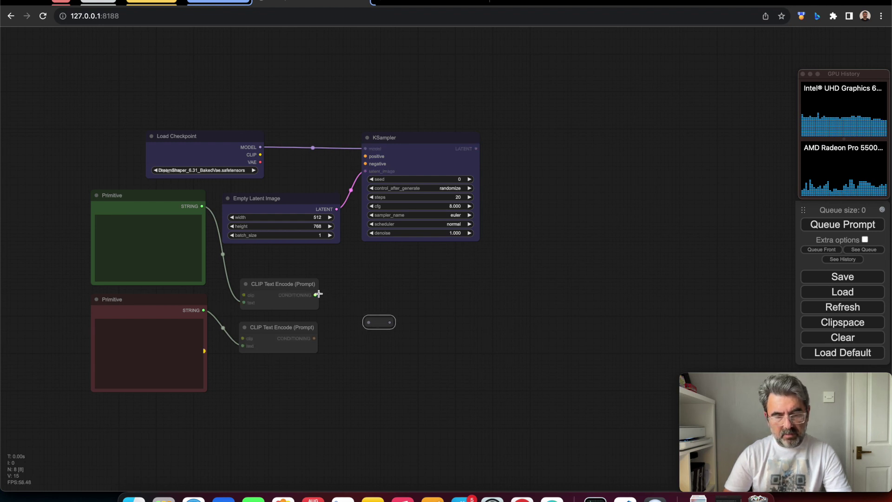
pyautogui.moveTo(318, 293); pyautogui.dragTo(319, 294)
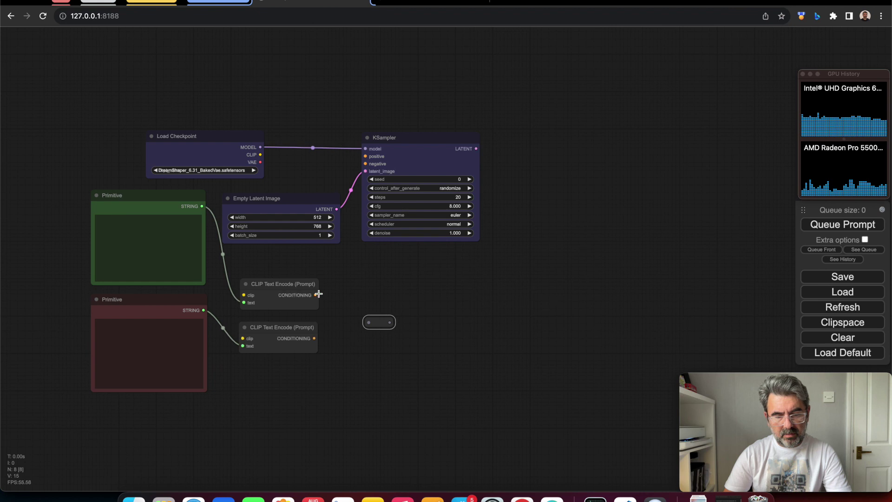
pyautogui.moveTo(259, 155); pyautogui.dragTo(231, 315)
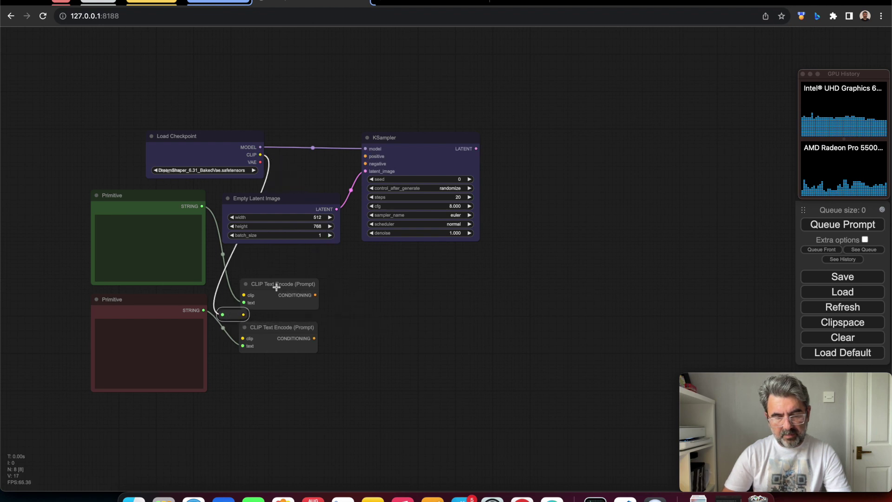
# Shift both encoders and the reroute right, then wire the reroute into the encoders' clip inputs.
pyautogui.moveTo(284, 285); pyautogui.dragTo(321, 282)
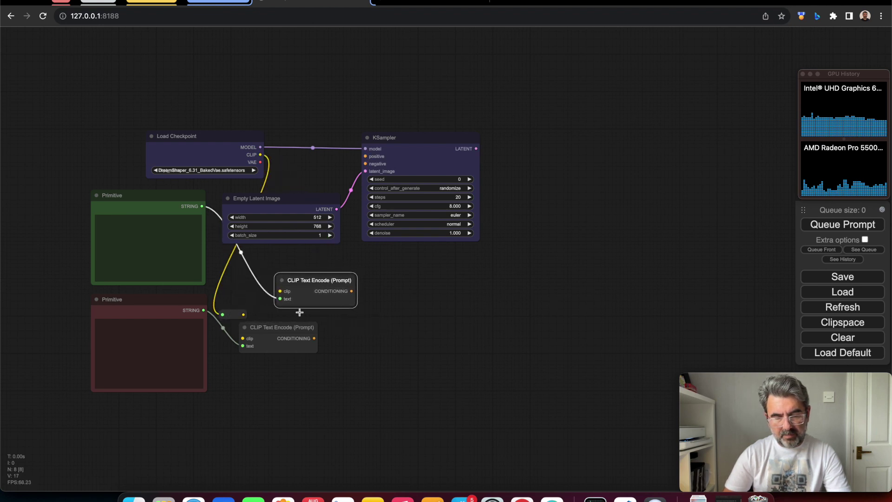
pyautogui.moveTo(290, 328); pyautogui.dragTo(325, 328)
pyautogui.moveTo(224, 313); pyautogui.dragTo(244, 313)
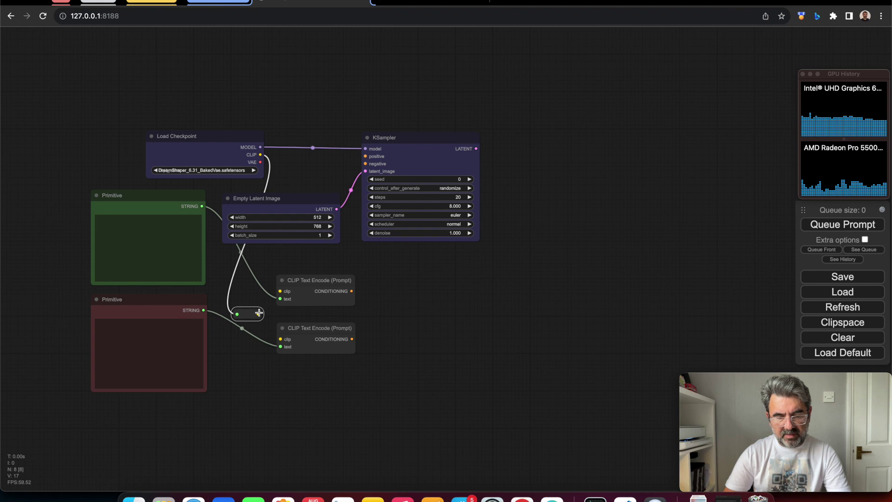
pyautogui.moveTo(258, 314); pyautogui.dragTo(277, 337)
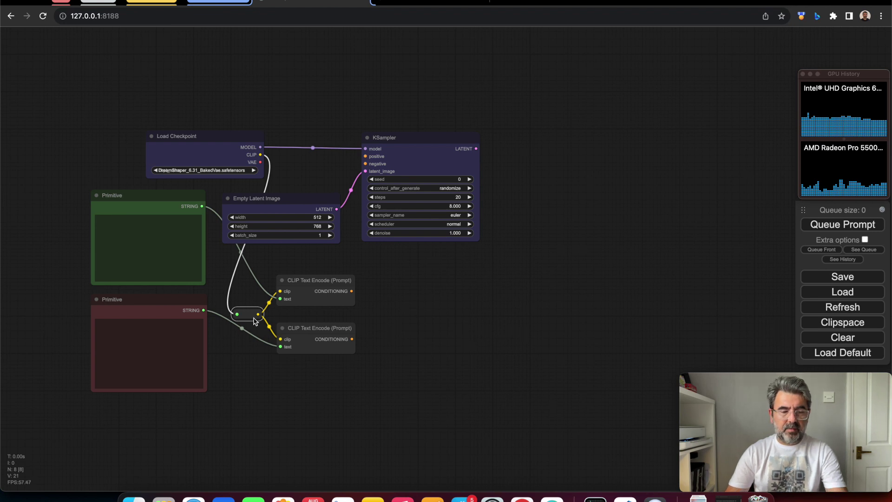
# Set the upper encoder, the lower encoder, and the reroute point each to the blue colour.
pyautogui.rightClick(309, 283)
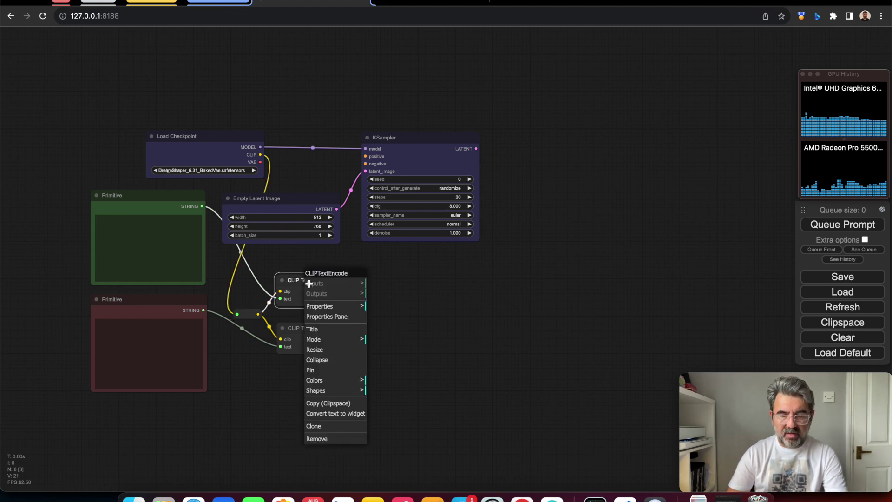
pyautogui.click(328, 379)
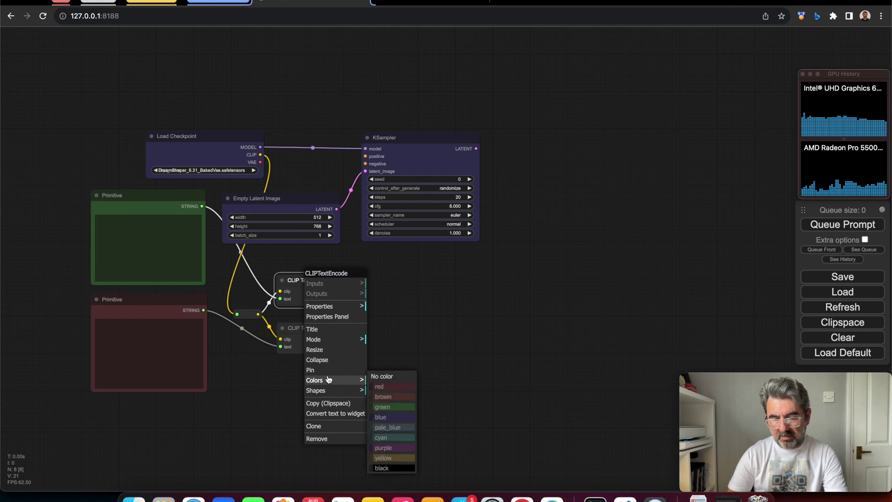
pyautogui.click(393, 422)
pyautogui.click(313, 330)
pyautogui.rightClick(312, 330)
pyautogui.click(338, 422)
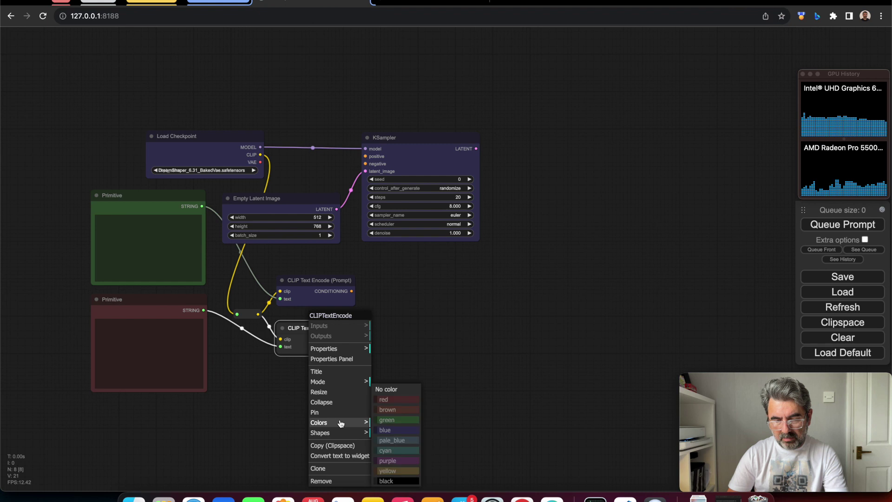
pyautogui.click(386, 431)
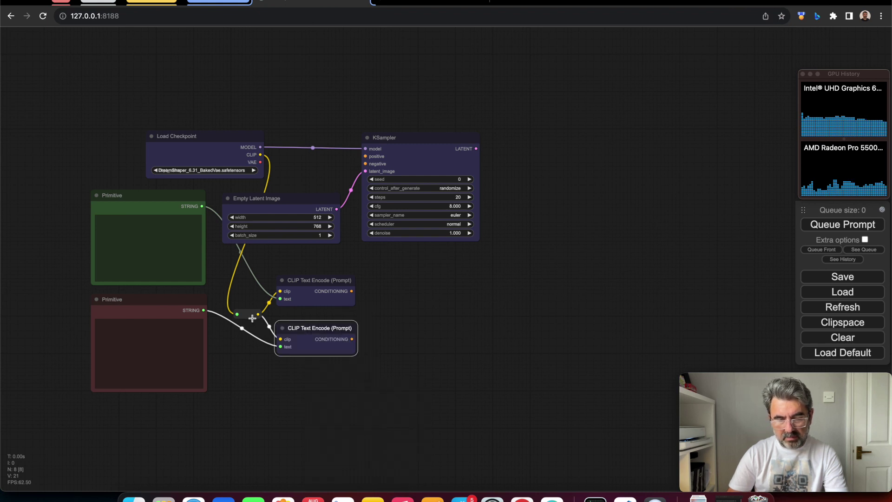
pyautogui.rightClick(252, 318)
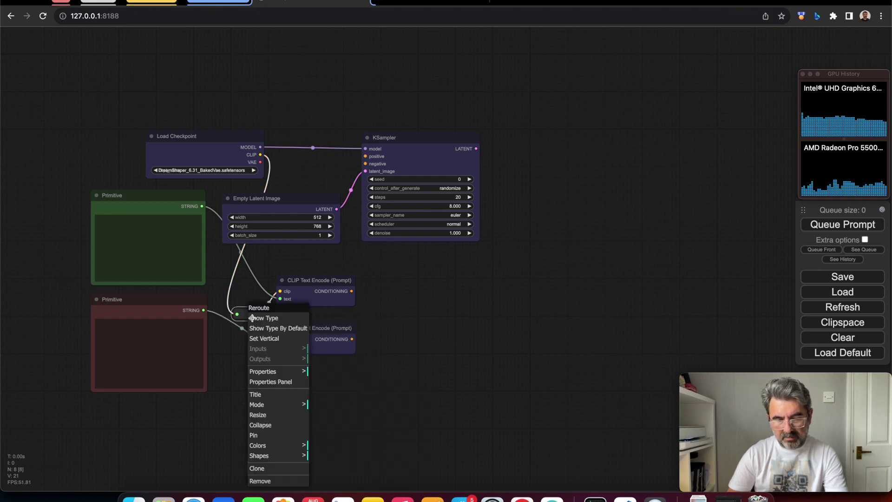
pyautogui.click(278, 445)
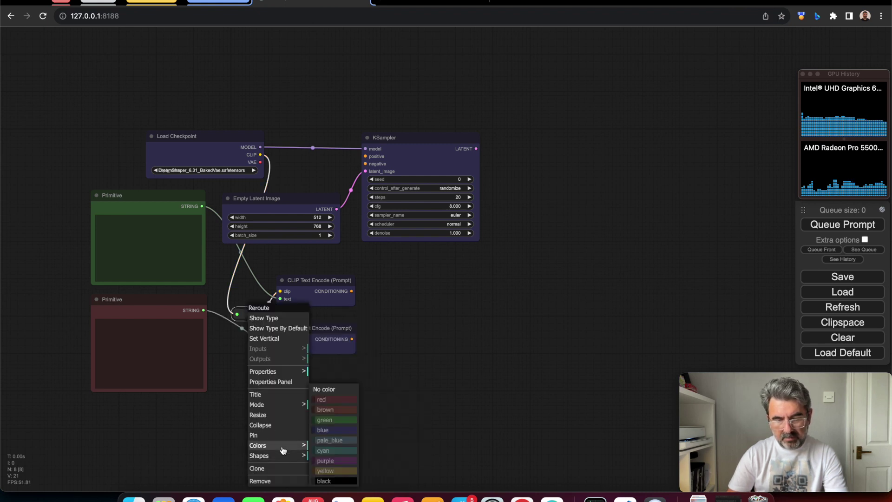
pyautogui.click(333, 431)
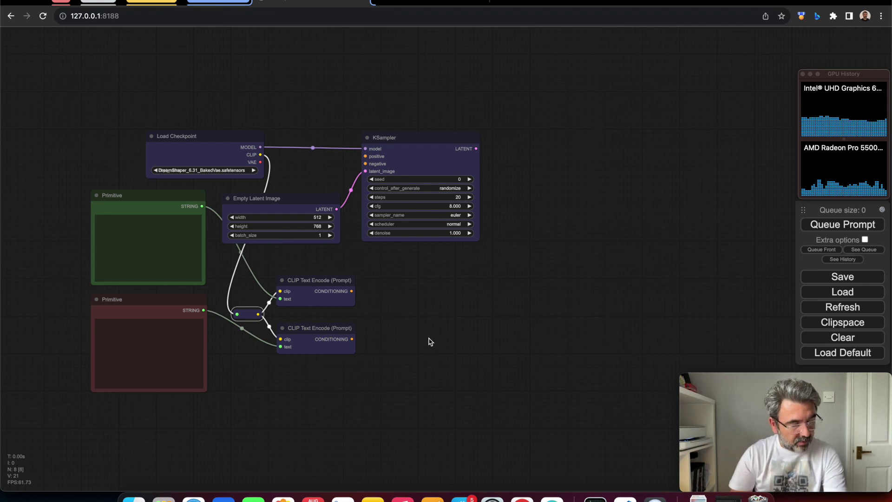
# Add a Load ControlNet Model node from the node search and clone it.
pyautogui.doubleClick(431, 334)
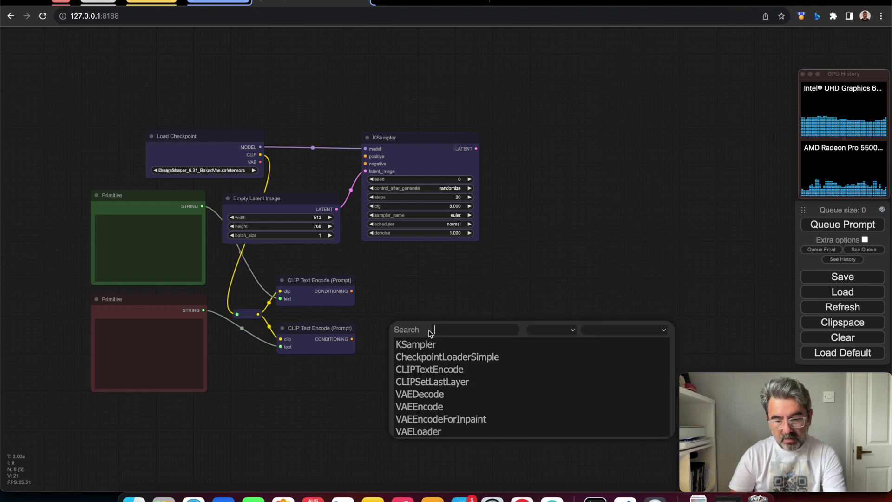
pyautogui.write('loadc')
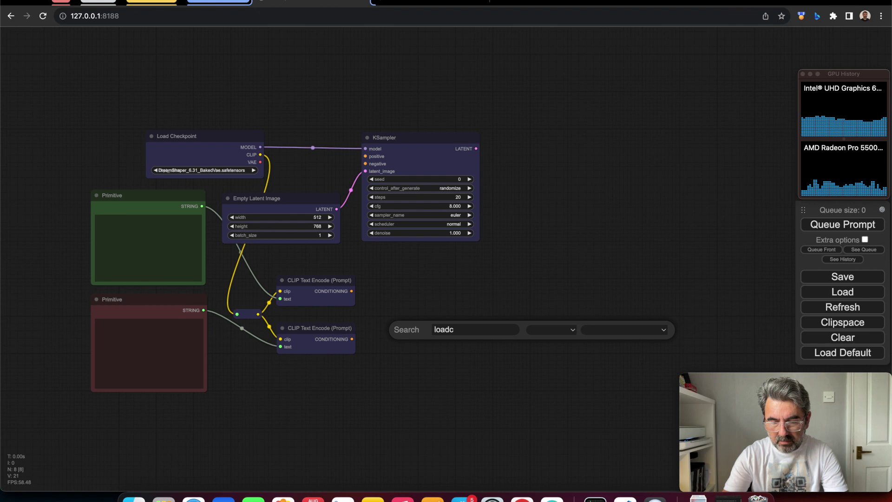
pyautogui.press('BackSpace')
pyautogui.write('control')
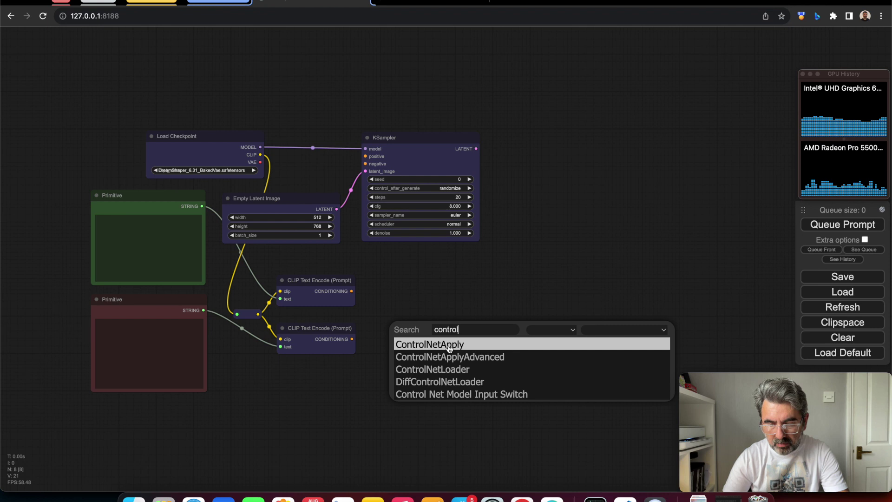
pyautogui.click(455, 369)
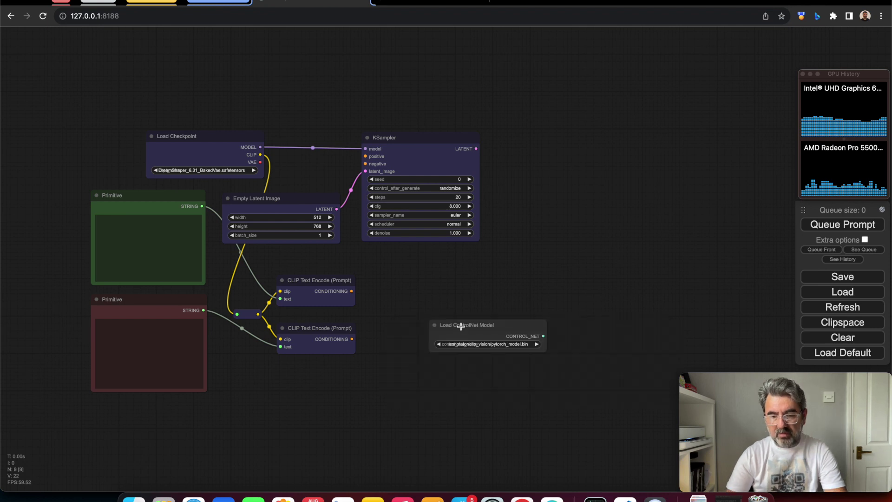
pyautogui.moveTo(465, 324); pyautogui.dragTo(429, 308)
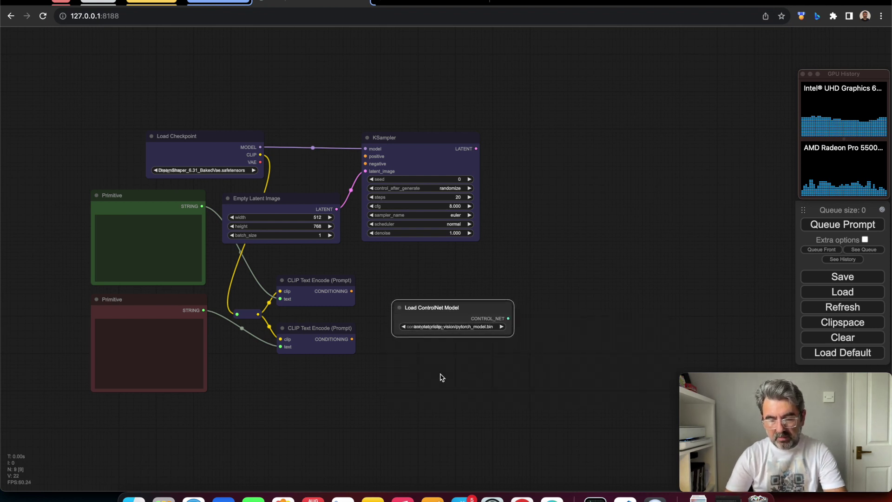
pyautogui.rightClick(443, 305)
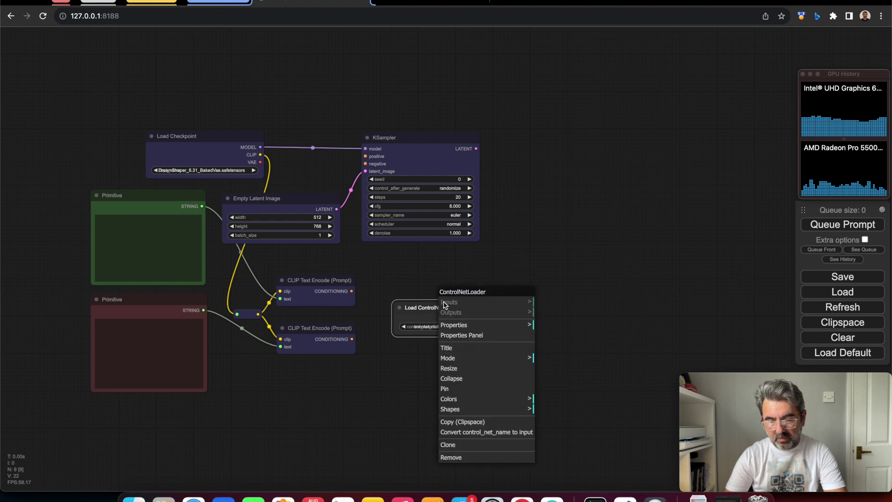
pyautogui.click(462, 444)
# Separate the two ControlNet loaders, placing the lower one below the prompt encoders.
pyautogui.moveTo(452, 309)
pyautogui.mouseDown()
pyautogui.moveTo(572, 302)
pyautogui.moveTo(516, 260)
pyautogui.moveTo(451, 266)
pyautogui.mouseUp()
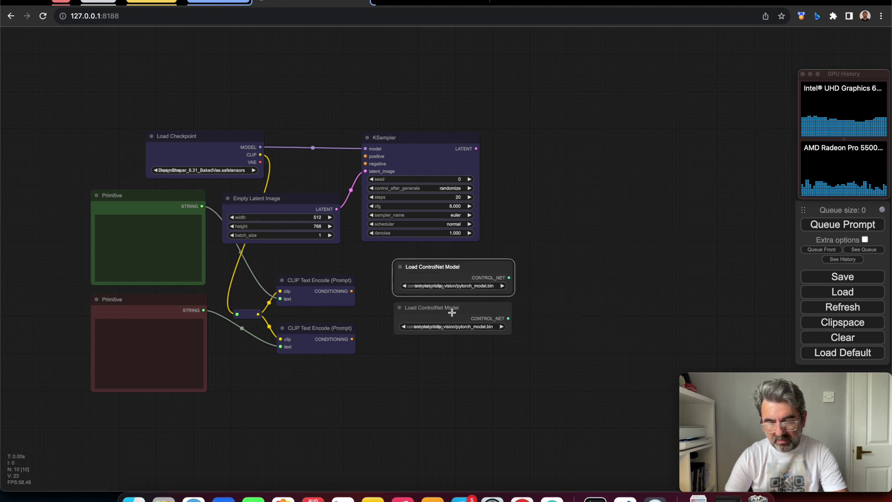
pyautogui.moveTo(451, 309); pyautogui.dragTo(454, 325)
pyautogui.click(455, 266)
pyautogui.moveTo(454, 266); pyautogui.dragTo(453, 274)
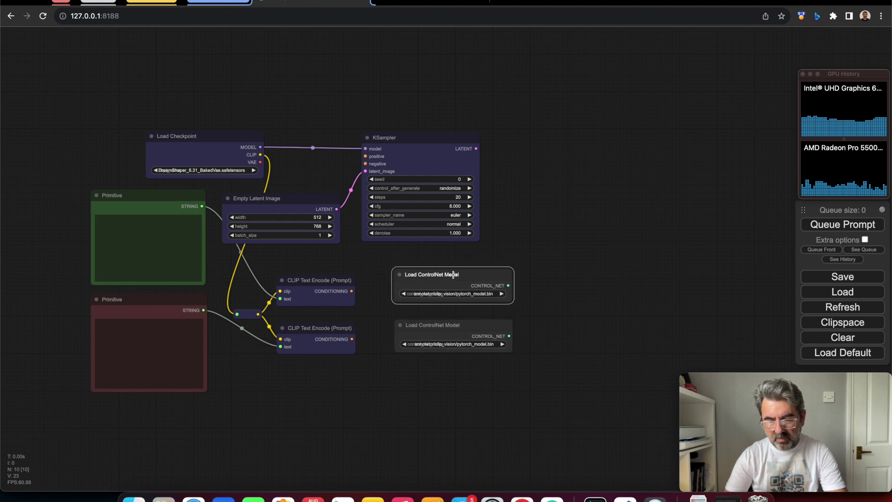
pyautogui.click(457, 324)
pyautogui.moveTo(457, 324); pyautogui.dragTo(334, 370)
pyautogui.moveTo(462, 372); pyautogui.dragTo(461, 312)
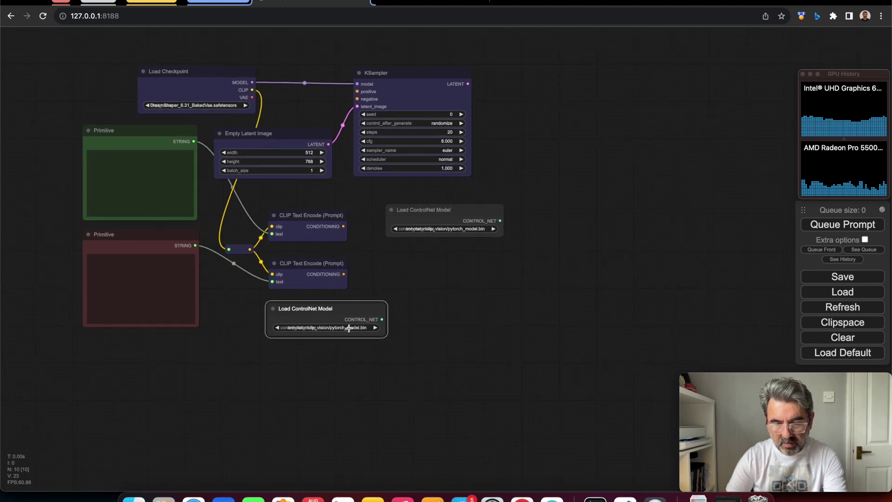
# Set the lower loader to control_v1p_sd15_brightness.safetensors and the upper to control_v11f1e_sd15_tile.pth.
pyautogui.click(351, 328)
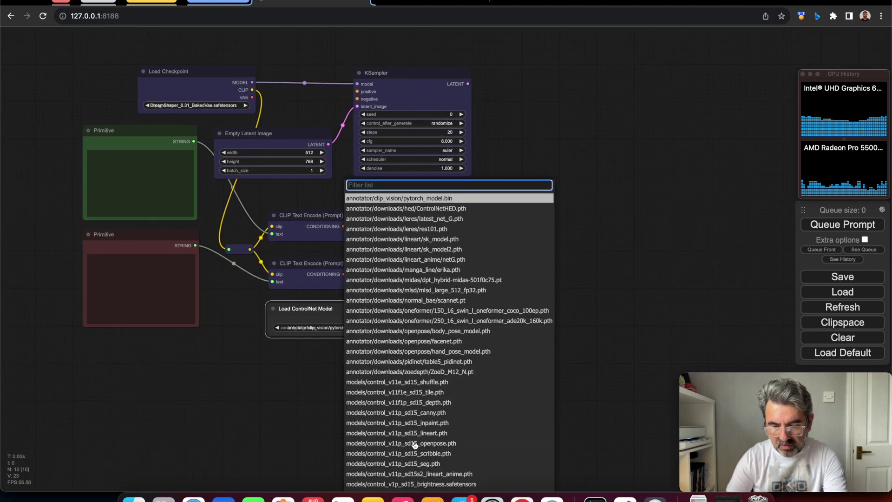
pyautogui.click(413, 485)
pyautogui.click(444, 228)
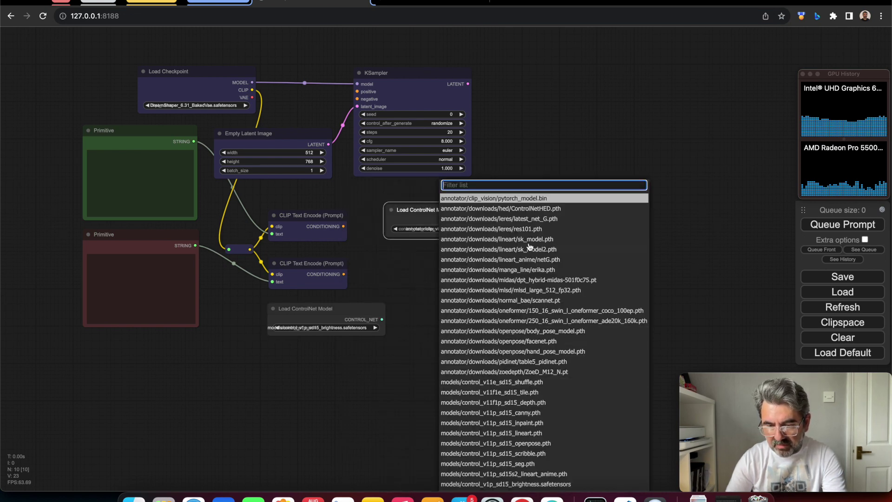
pyautogui.click(530, 392)
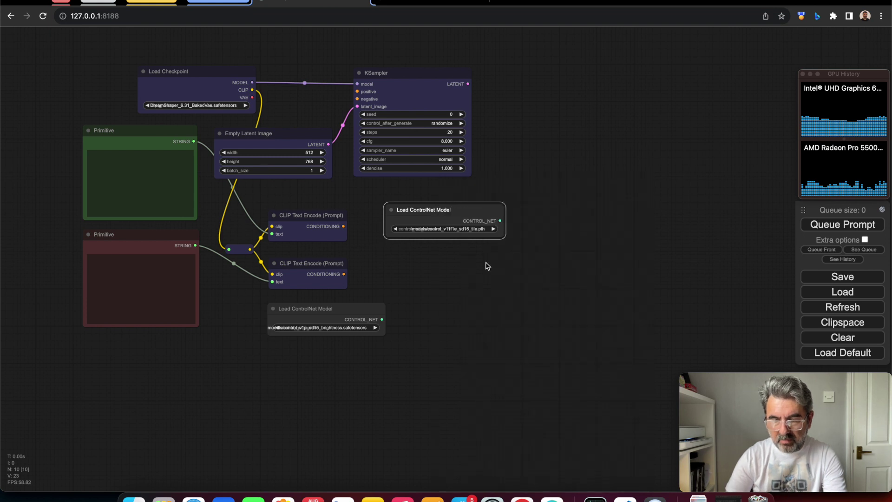
# Retitle the upper ControlNet loader to Load ControlNet Model (TILE).
pyautogui.rightClick(436, 207)
pyautogui.click(472, 252)
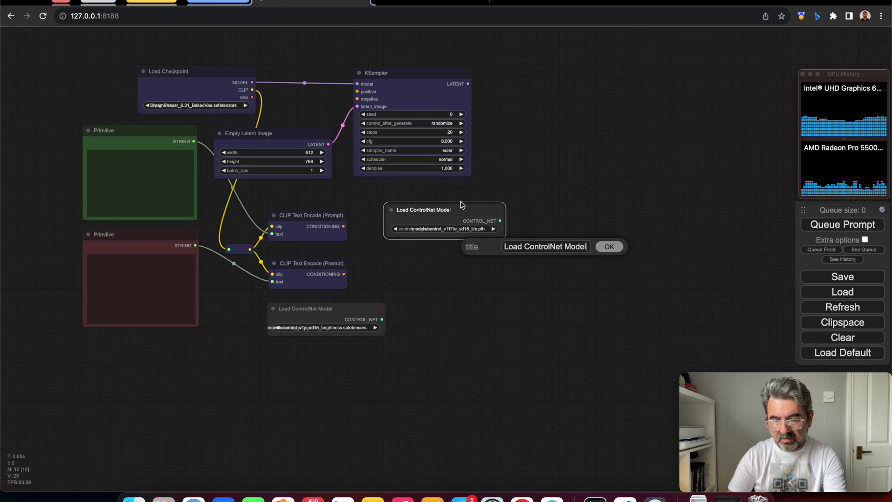
pyautogui.write('()')
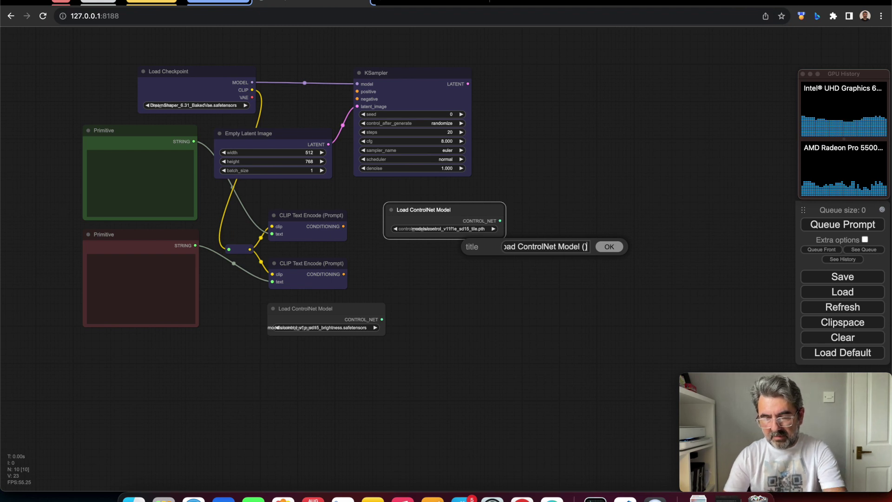
pyautogui.write('TILE')
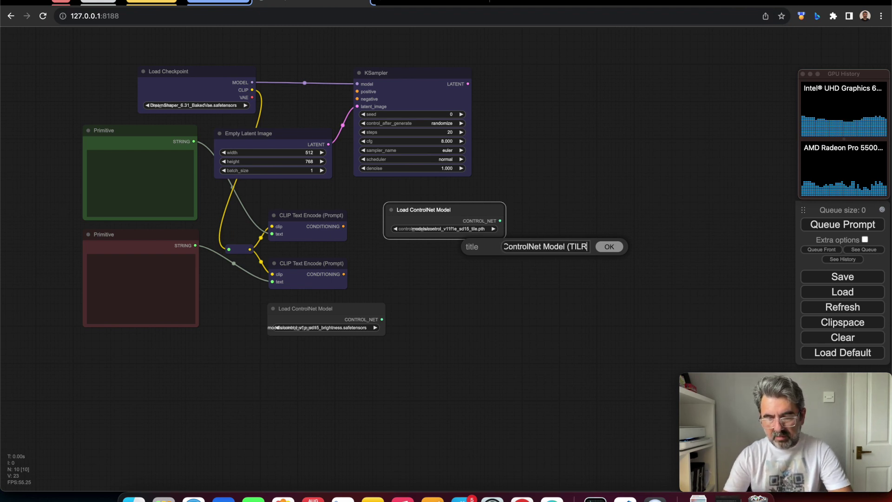
pyautogui.press('Return')
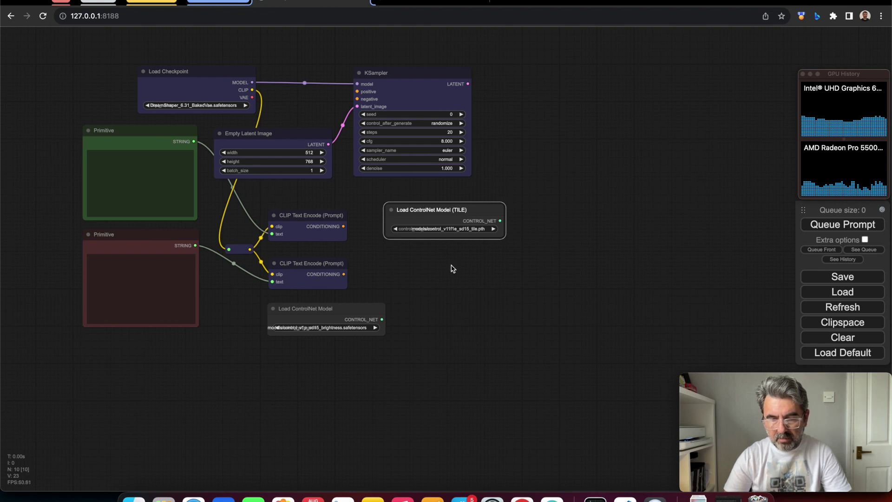
# Retitle the lower ControlNet loader to Load ControlNet Model (BRIGHTNESS).
pyautogui.click(342, 308)
pyautogui.rightClick(344, 308)
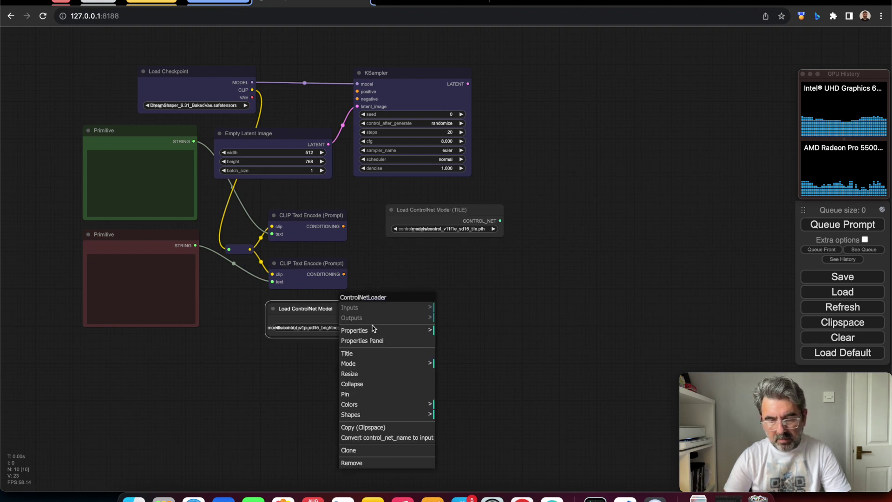
pyautogui.click(369, 353)
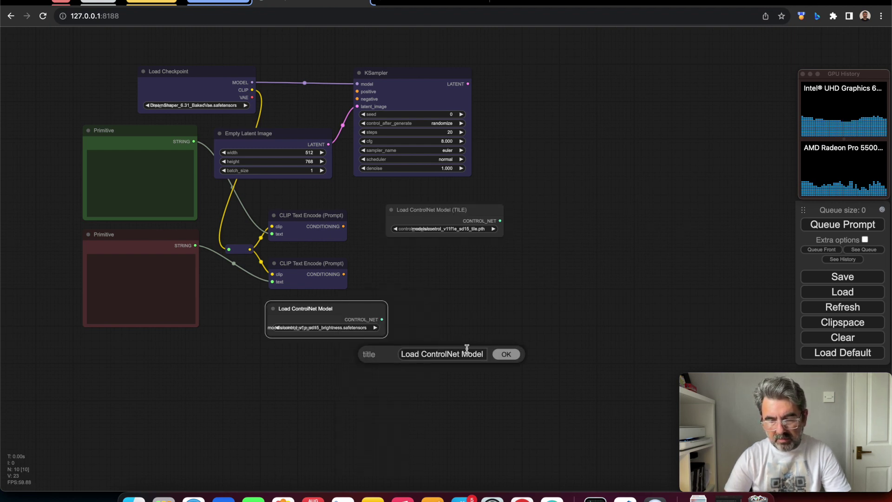
pyautogui.write('(BR')
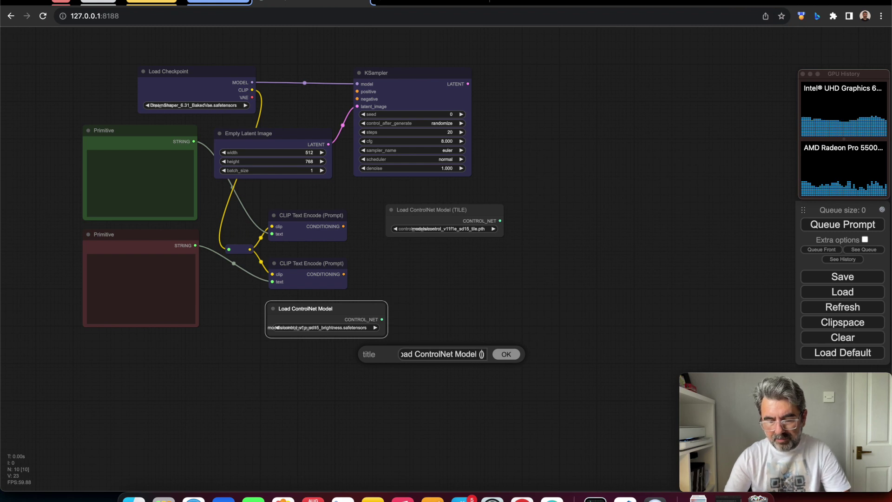
pyautogui.write('IGHTNES')
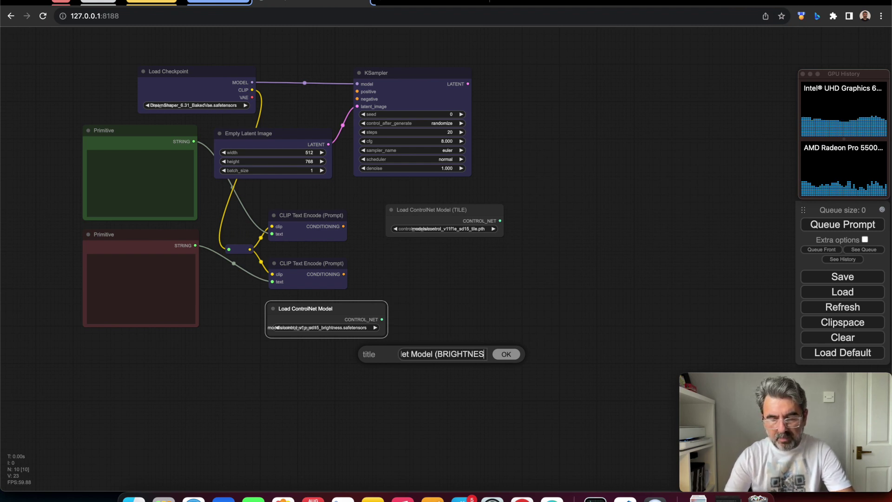
pyautogui.write('S')
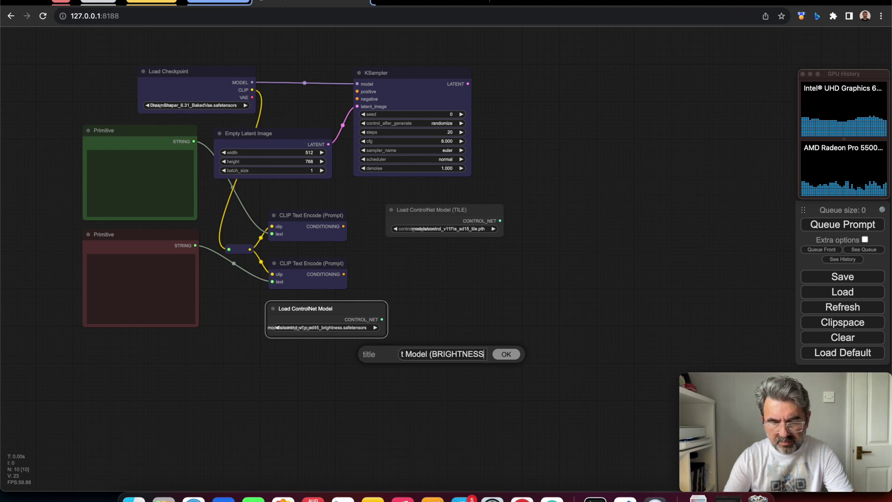
pyautogui.write(')')
pyautogui.press('Return')
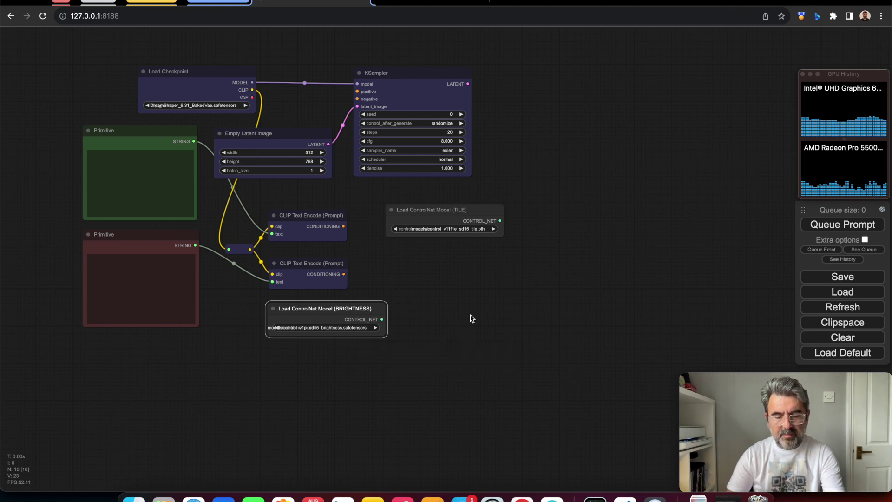
pyautogui.moveTo(350, 309); pyautogui.dragTo(350, 309)
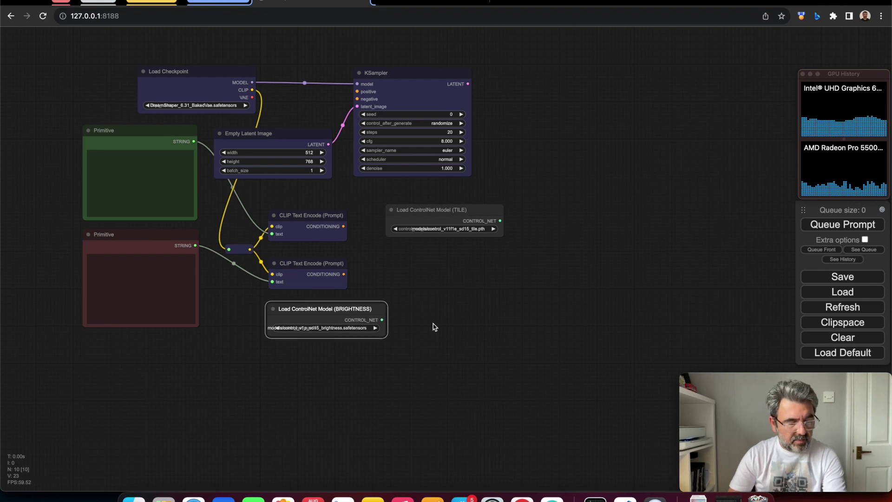
# Add an Apply ControlNet (Advanced) node via 'apply', clone it, and place the copy beside the TILE loader.
pyautogui.doubleClick(463, 326)
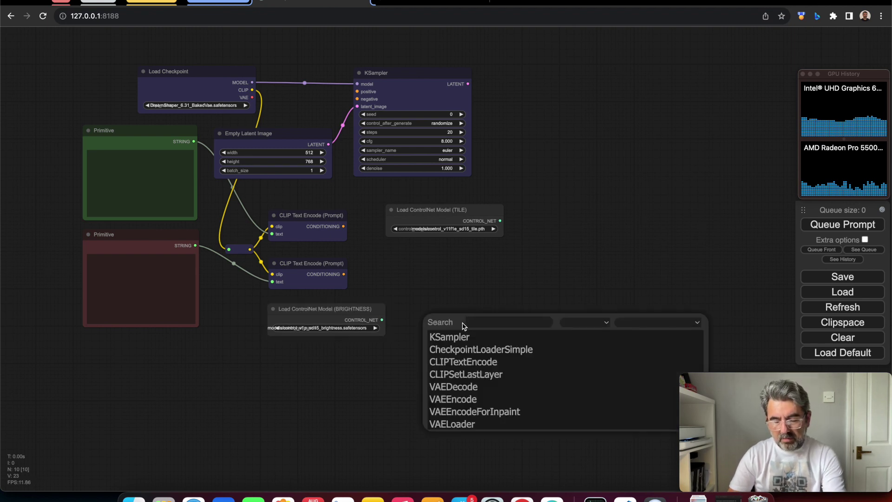
pyautogui.write('appl')
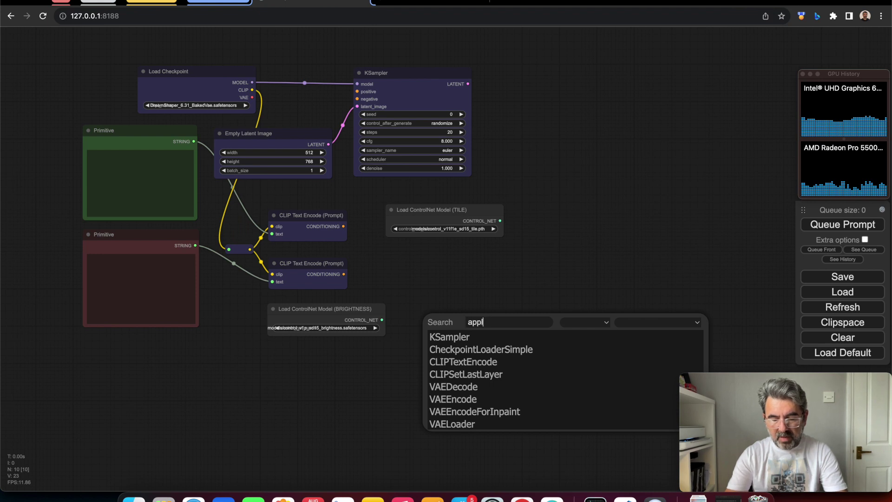
pyautogui.write('y')
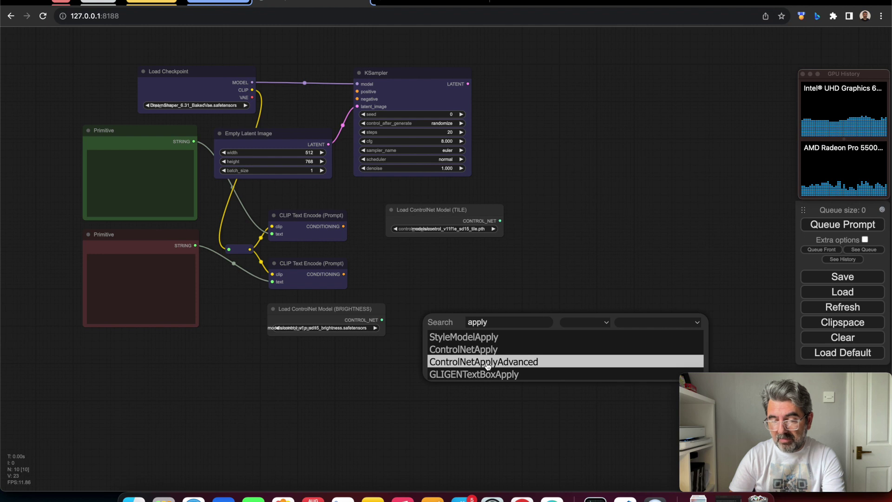
pyautogui.click(528, 367)
pyautogui.moveTo(524, 318); pyautogui.dragTo(408, 361)
pyautogui.rightClick(408, 361)
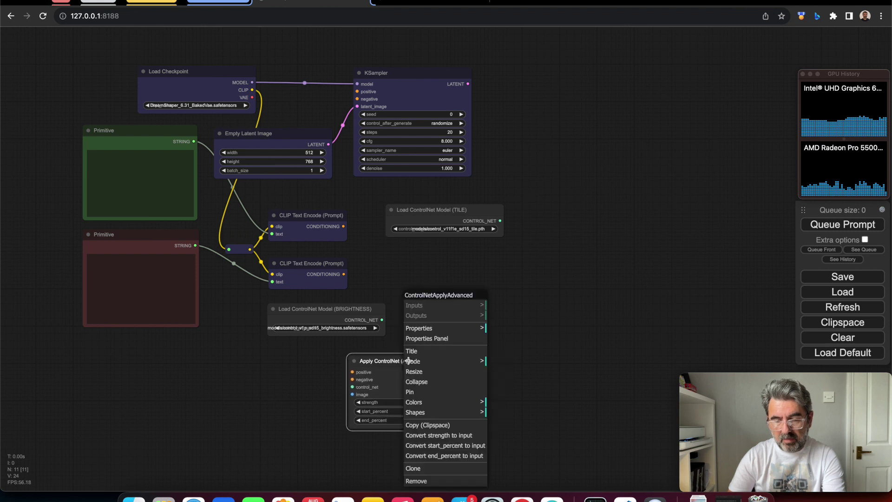
pyautogui.click(428, 468)
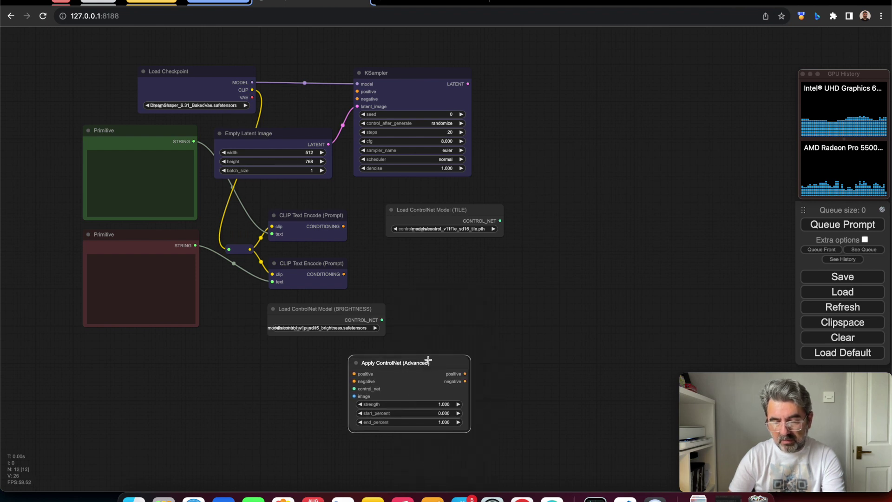
pyautogui.moveTo(427, 360)
pyautogui.mouseDown()
pyautogui.moveTo(559, 353)
pyautogui.moveTo(501, 257)
pyautogui.mouseUp()
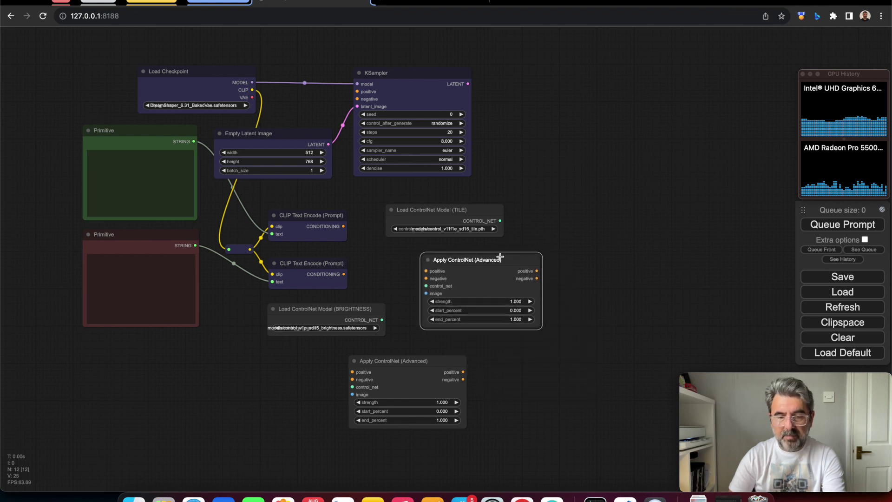
# Colour the TILE and BRIGHTNESS ControlNet loader nodes yellow.
pyautogui.click(476, 209)
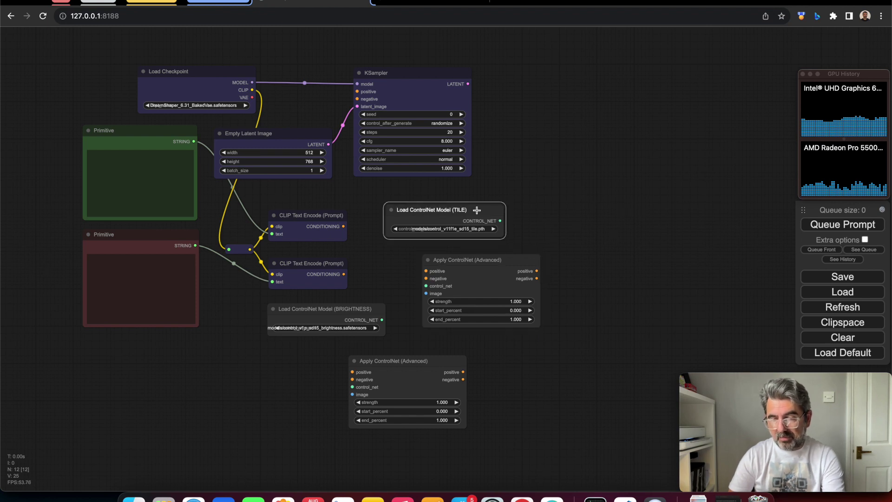
pyautogui.rightClick(476, 206)
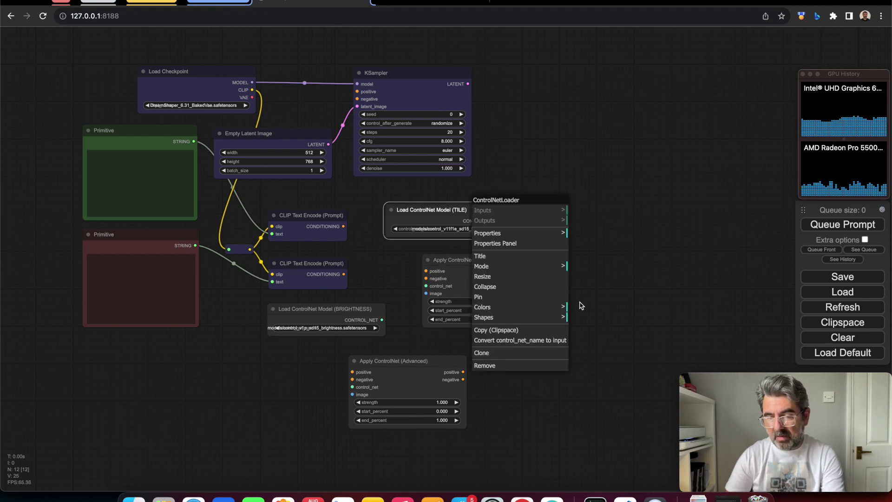
pyautogui.click(559, 308)
pyautogui.click(591, 392)
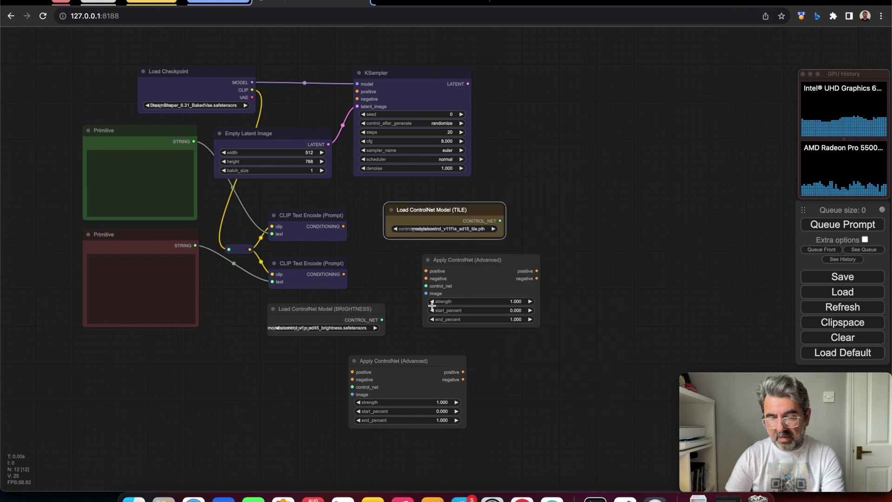
pyautogui.click(344, 308)
pyautogui.rightClick(344, 308)
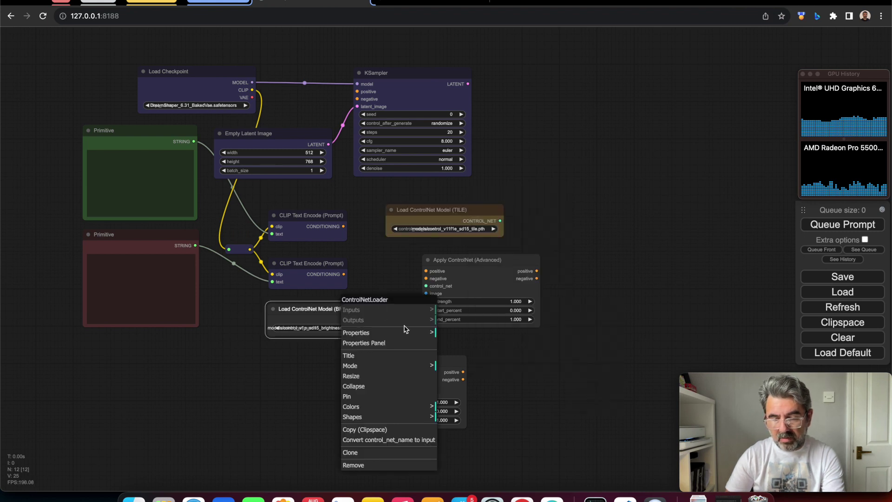
pyautogui.click(411, 407)
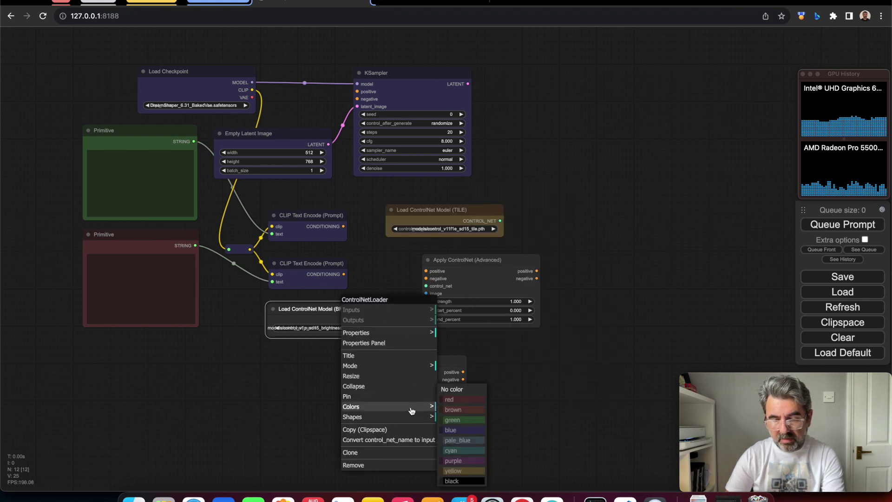
pyautogui.click(471, 471)
# Colour the upper and lower Apply ControlNet (Advanced) nodes yellow.
pyautogui.click(487, 261)
pyautogui.rightClick(487, 262)
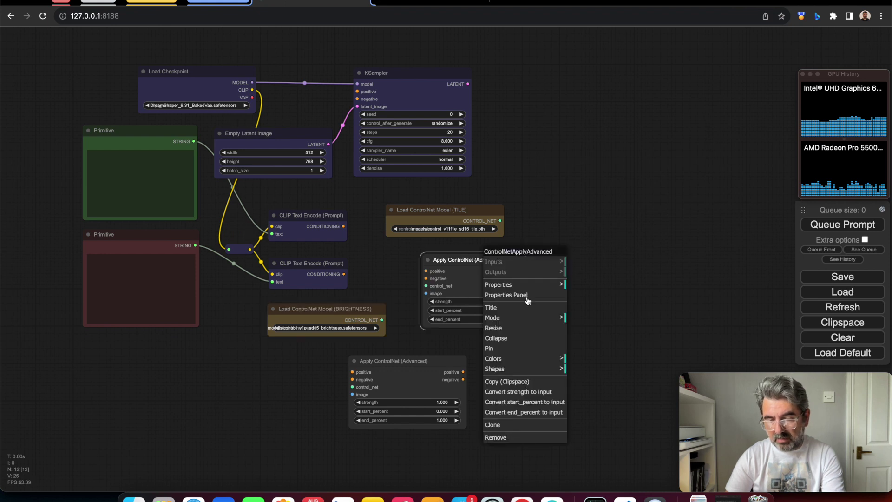
pyautogui.click(522, 361)
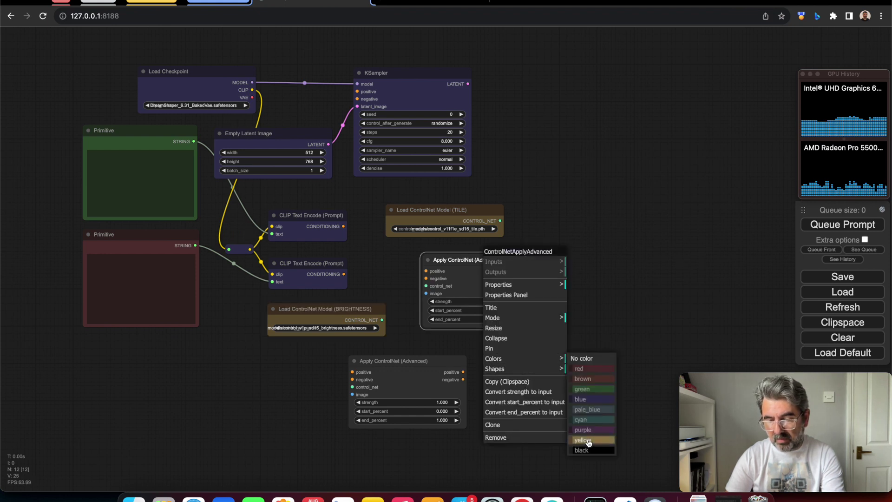
pyautogui.click(583, 440)
pyautogui.click(422, 361)
pyautogui.rightClick(422, 361)
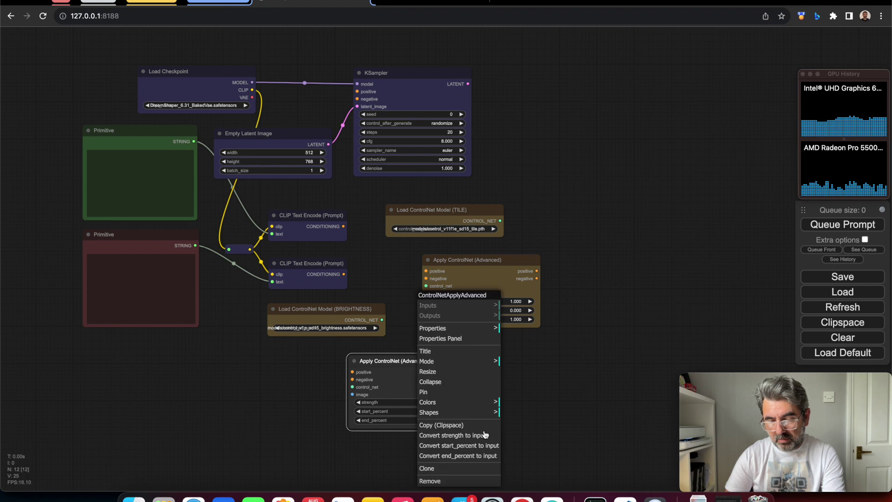
pyautogui.click(471, 403)
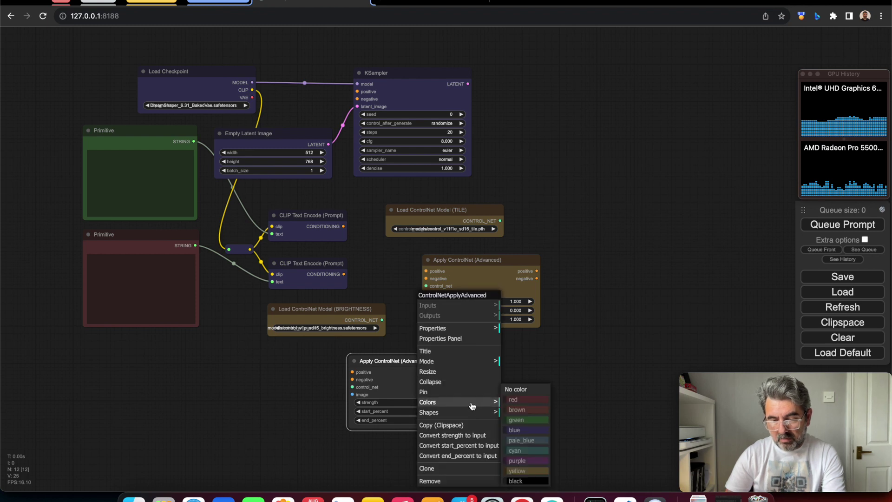
pyautogui.click(520, 470)
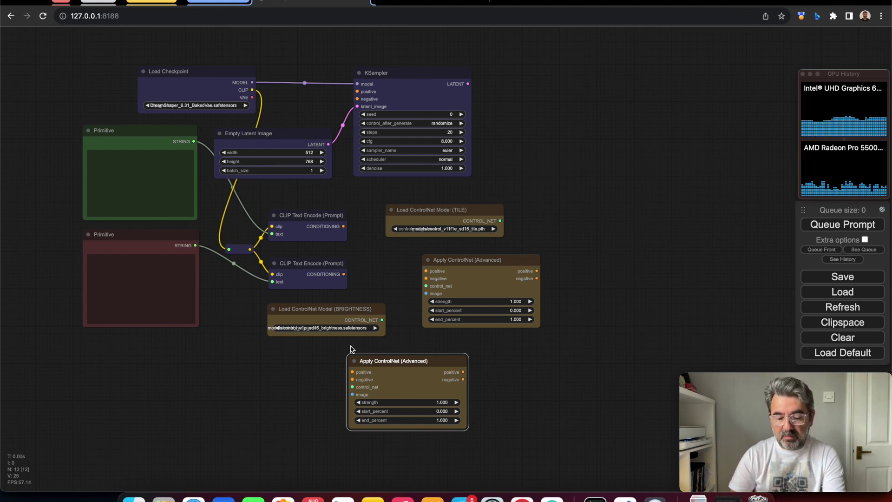
# Add a Load Image node below the prompts and upload qrcode-a5-768.png into it.
pyautogui.doubleClick(260, 374)
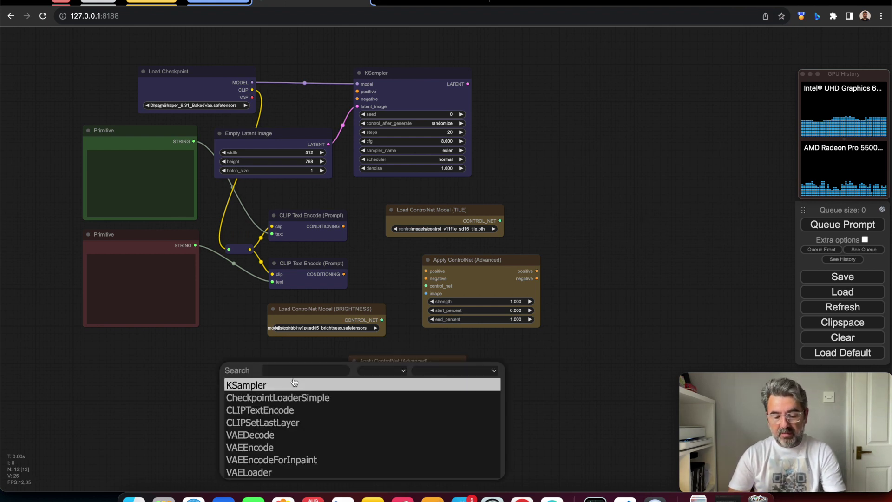
pyautogui.write('load')
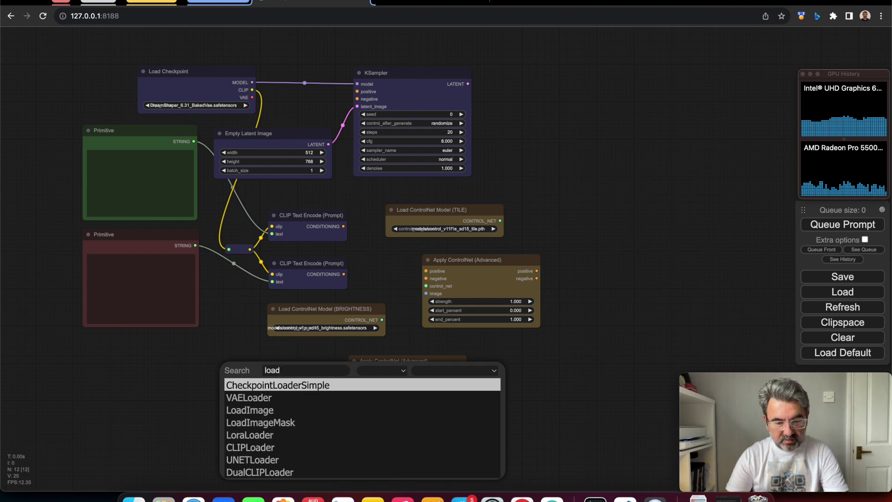
pyautogui.click(284, 411)
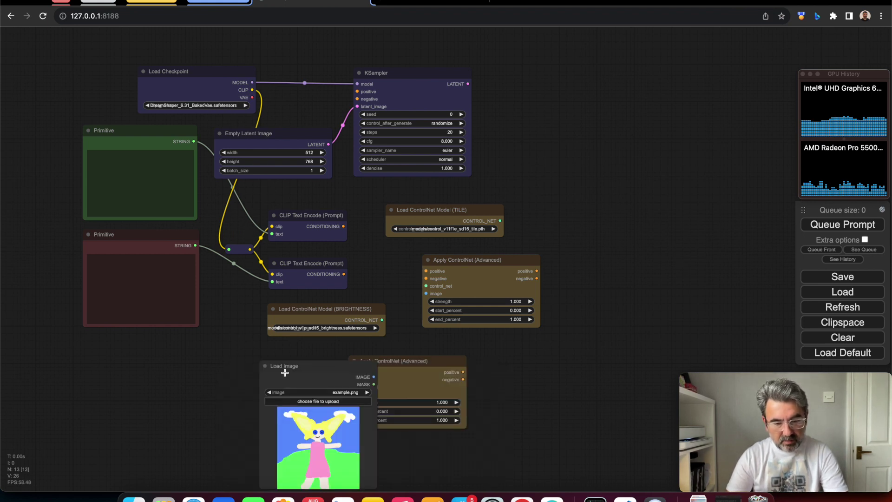
pyautogui.moveTo(297, 366); pyautogui.dragTo(236, 355)
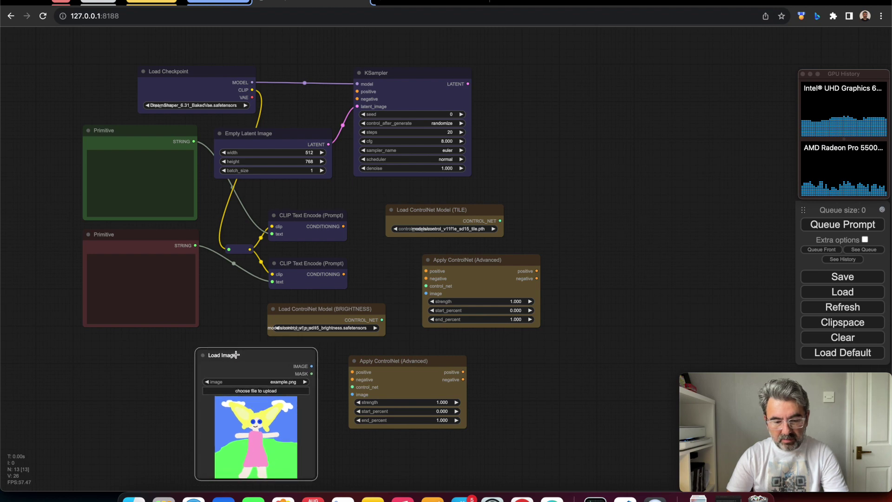
pyautogui.click(237, 391)
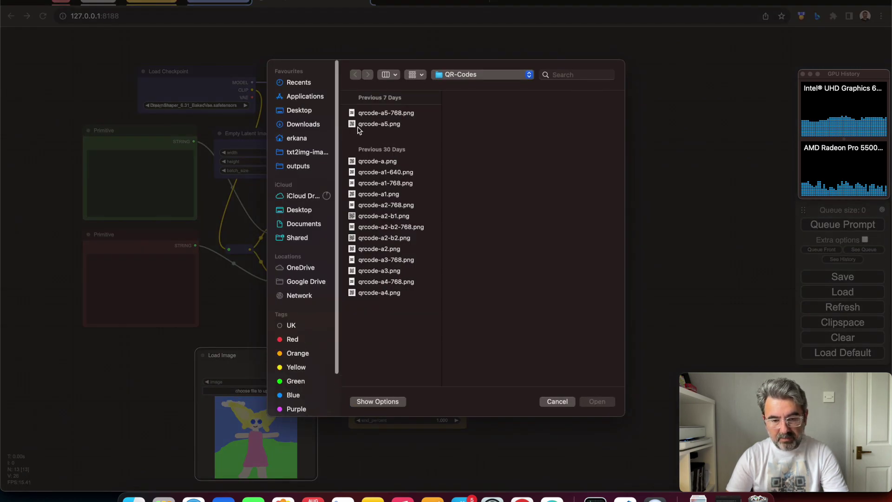
pyautogui.click(385, 113)
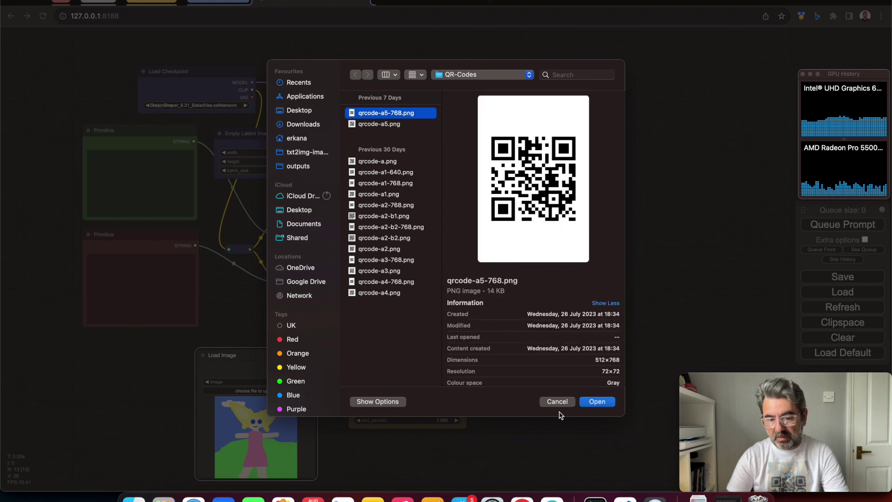
pyautogui.click(598, 401)
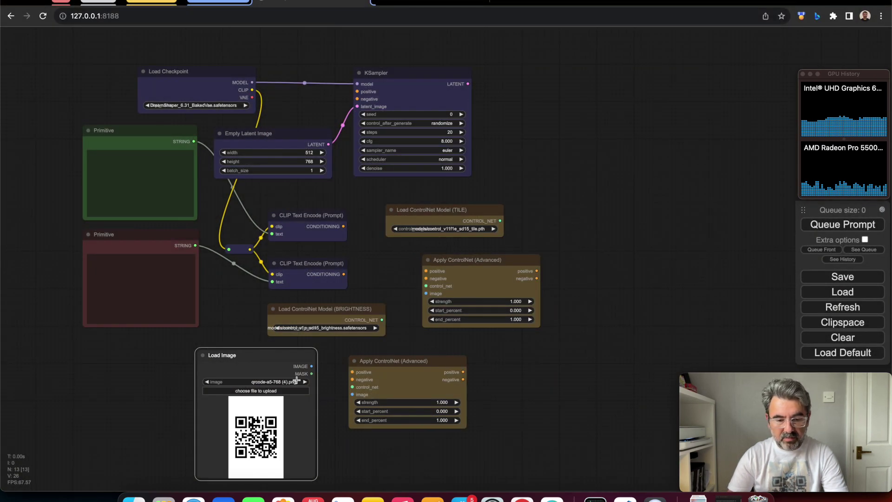
# Colour the Load Image node yellow and shift the lower Apply ControlNet node right.
pyautogui.rightClick(283, 356)
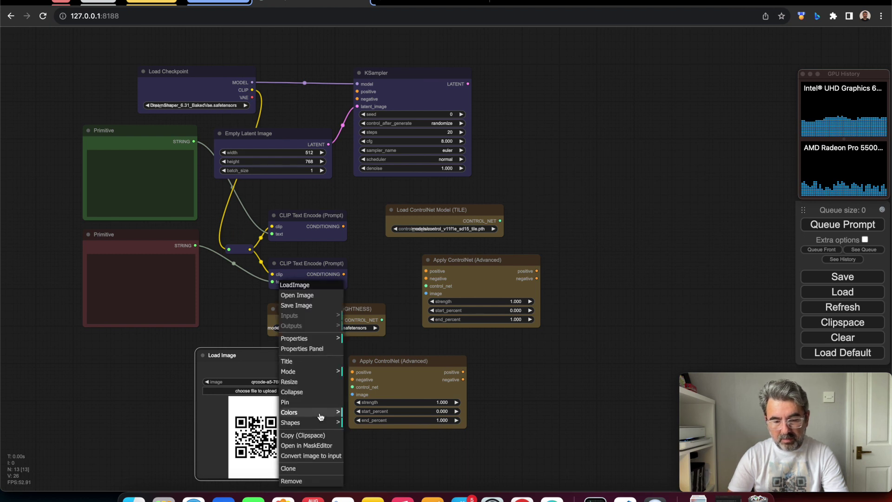
pyautogui.moveTo(321, 412)
pyautogui.click(367, 469)
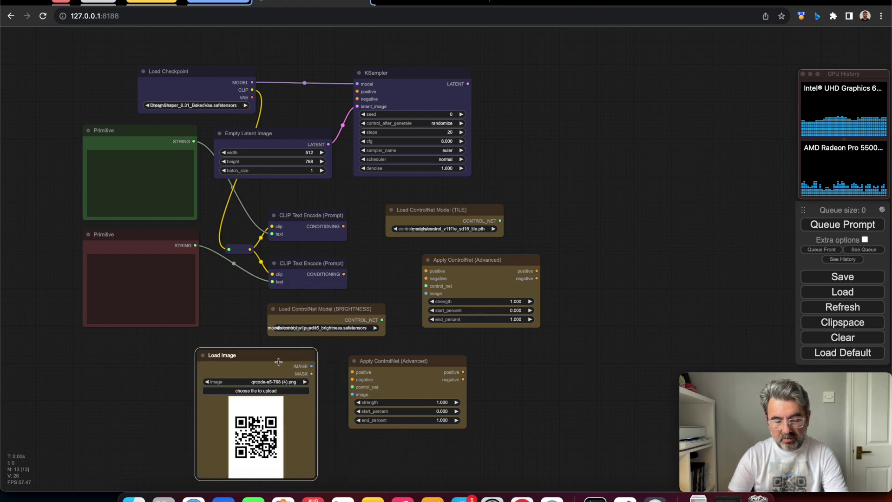
pyautogui.moveTo(276, 358); pyautogui.dragTo(272, 359)
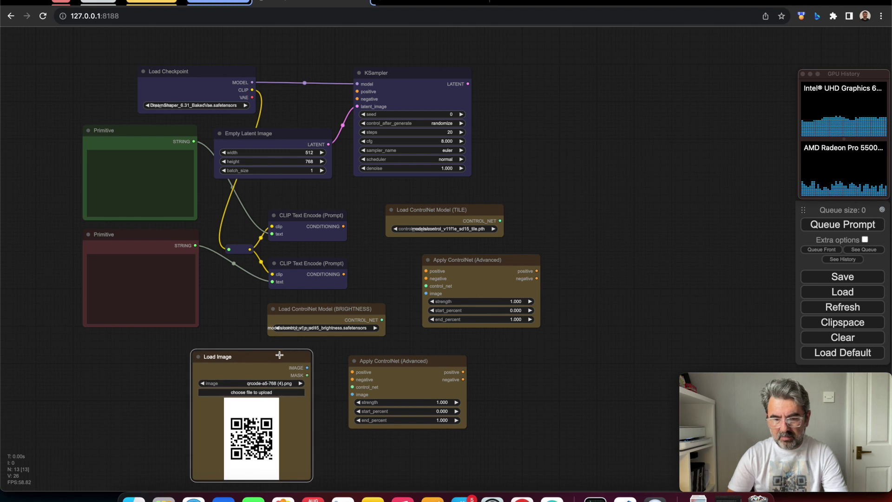
pyautogui.click(452, 262)
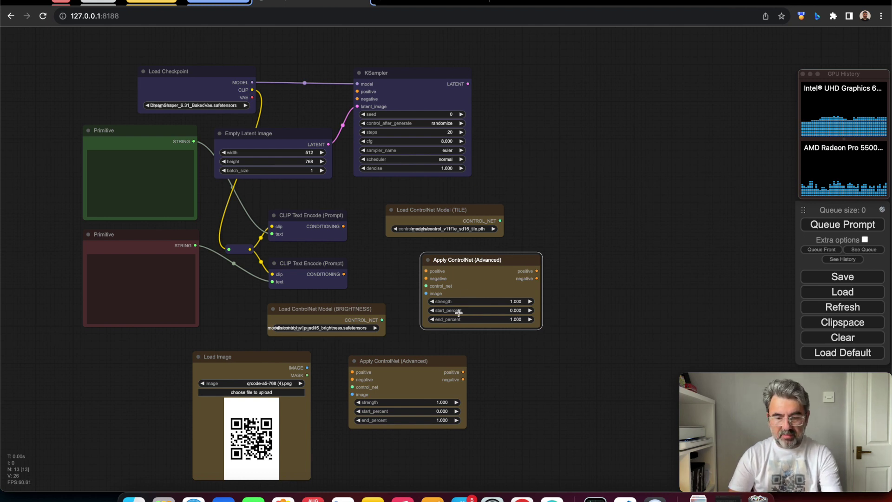
pyautogui.moveTo(420, 363); pyautogui.dragTo(438, 366)
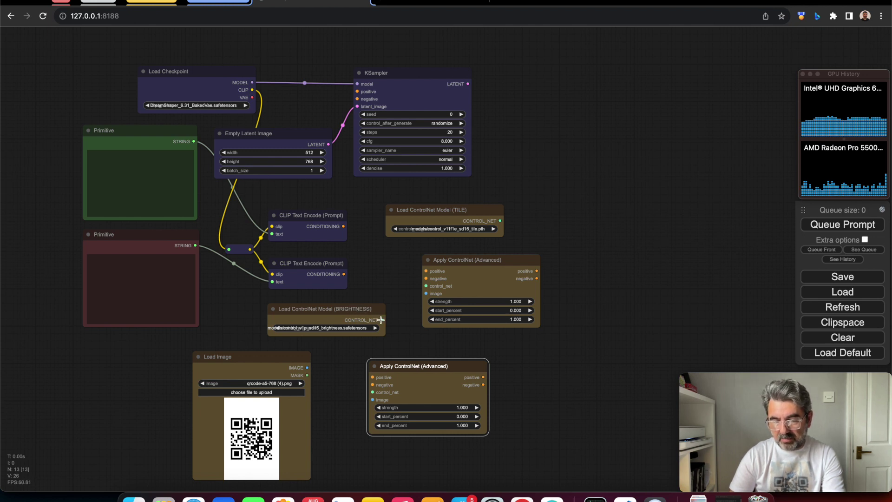
# Connect the BRIGHTNESS control net and both prompt conditionings to the lower Apply ControlNet node.
pyautogui.moveTo(381, 319); pyautogui.dragTo(371, 393)
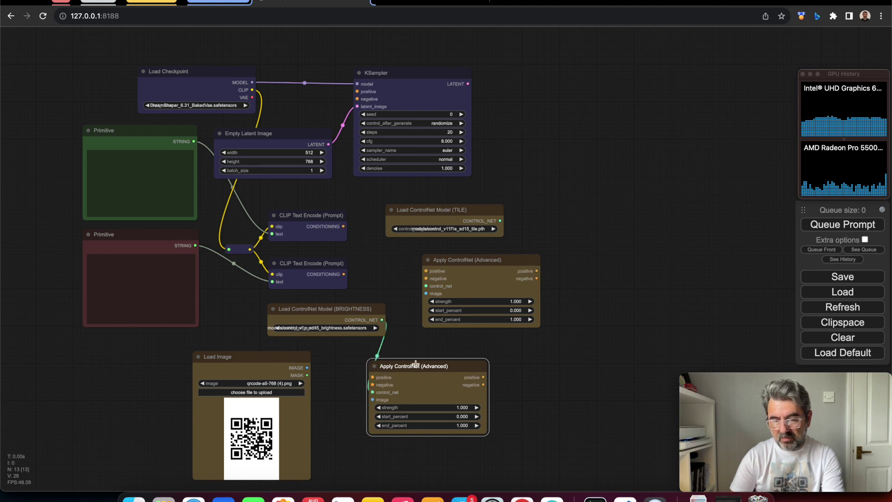
pyautogui.moveTo(417, 364); pyautogui.dragTo(442, 364)
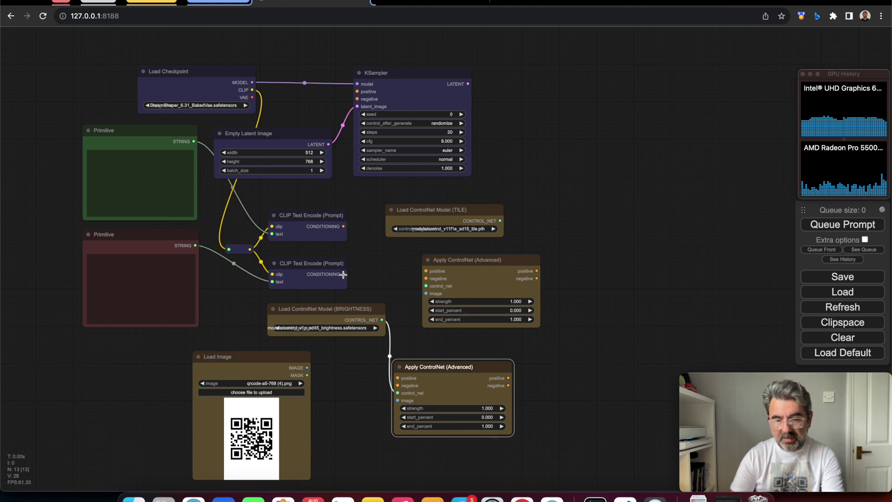
pyautogui.moveTo(343, 274); pyautogui.dragTo(398, 385)
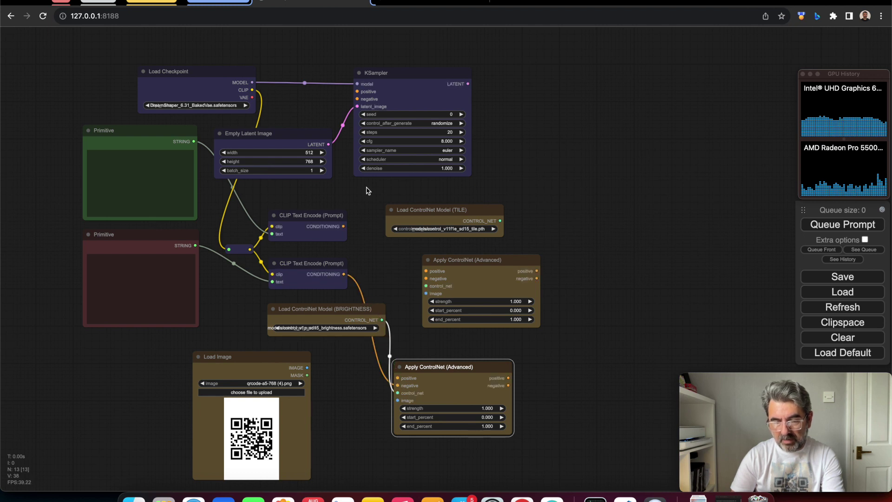
pyautogui.moveTo(343, 227); pyautogui.dragTo(396, 378)
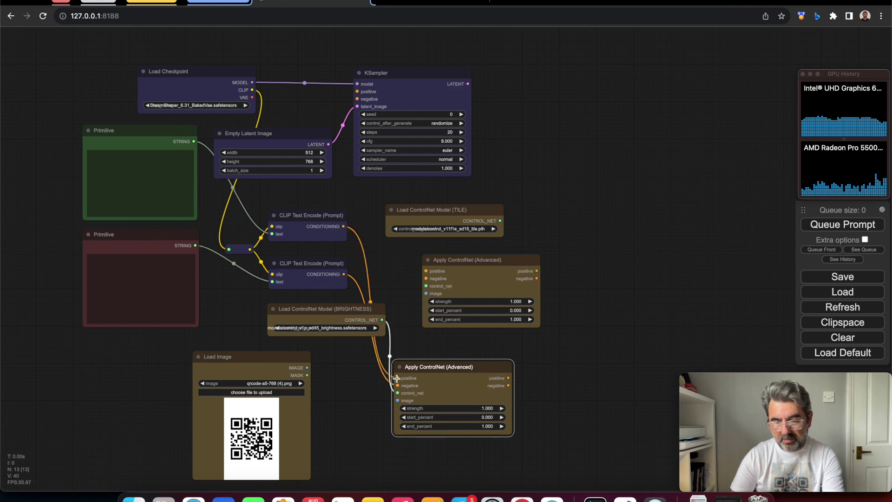
pyautogui.click(440, 74)
pyautogui.moveTo(440, 75); pyautogui.dragTo(451, 75)
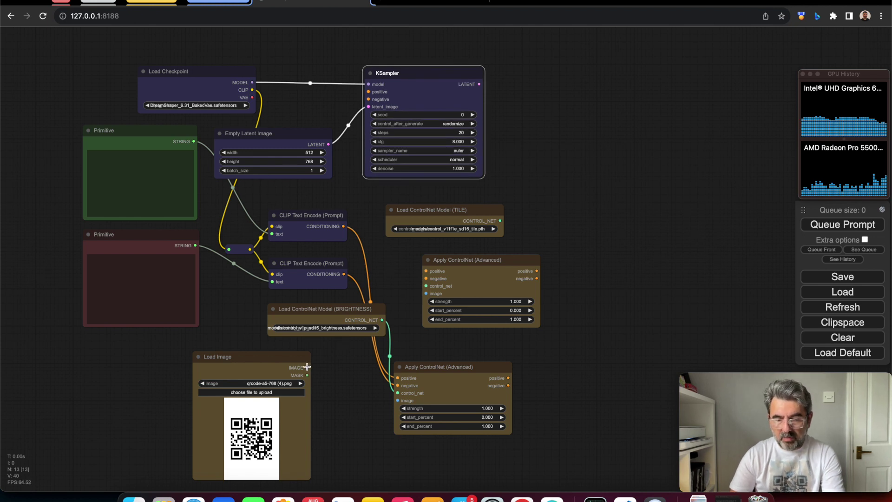
# Link the QR image straight to the Apply node's image input, then delete that link.
pyautogui.moveTo(307, 367); pyautogui.dragTo(398, 401)
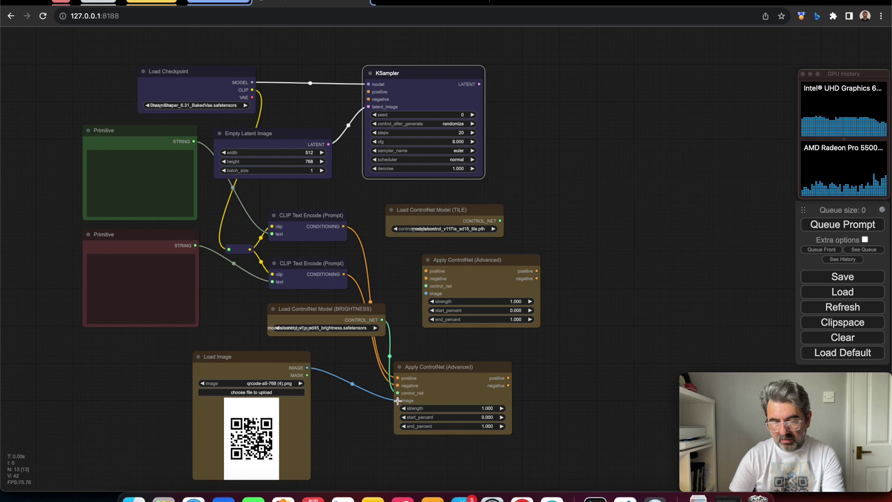
pyautogui.click(352, 384)
pyautogui.click(358, 400)
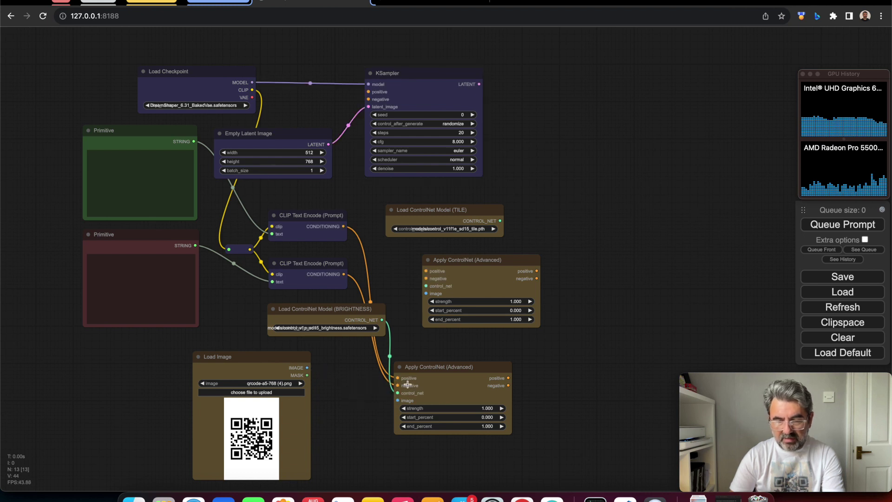
pyautogui.doubleClick(350, 400)
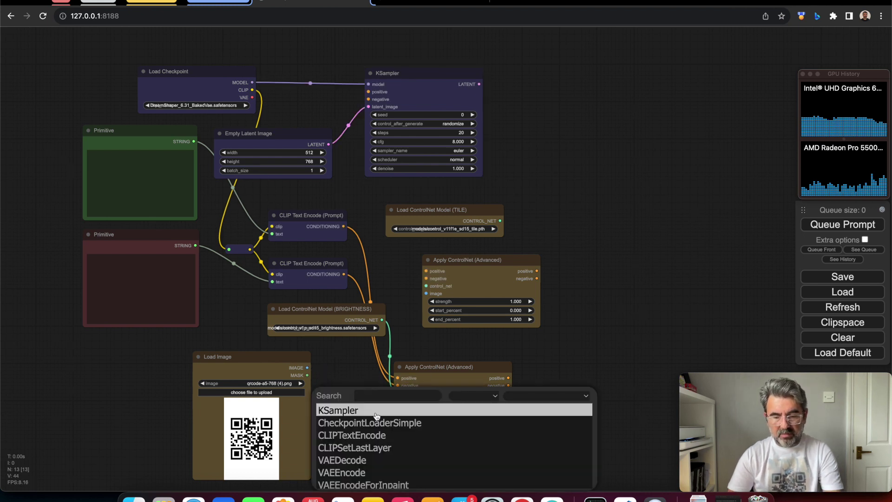
# Add a Reroute node fed by the QR image output and colour it olive.
pyautogui.write('rero')
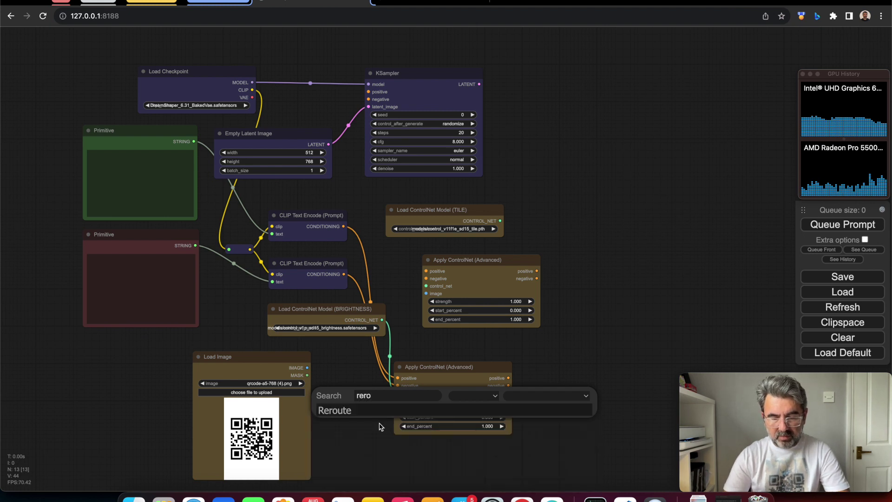
pyautogui.click(372, 411)
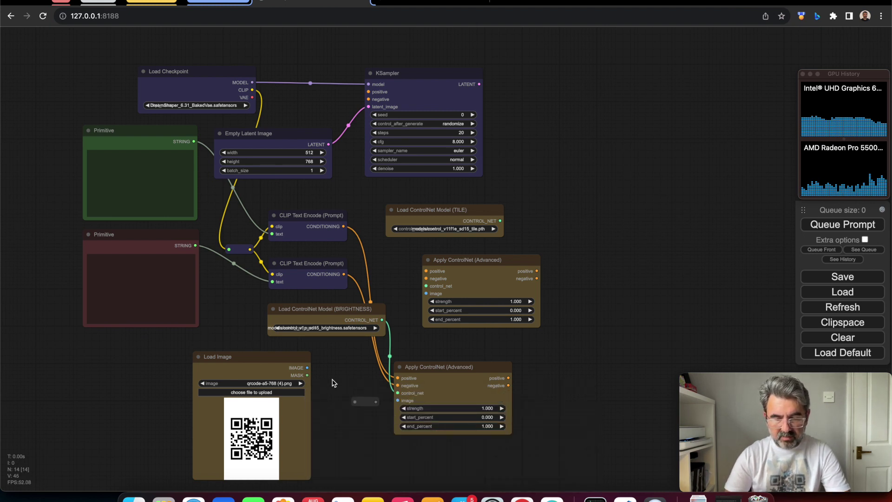
pyautogui.moveTo(309, 368); pyautogui.dragTo(399, 400)
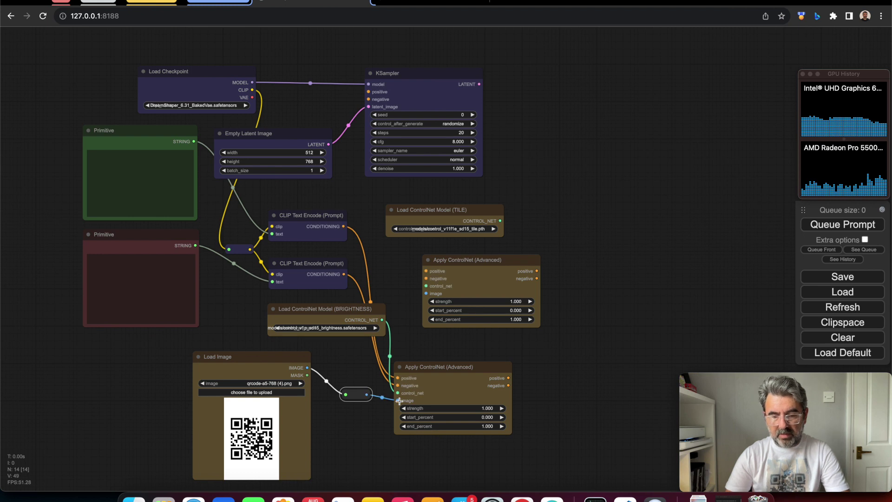
pyautogui.rightClick(358, 393)
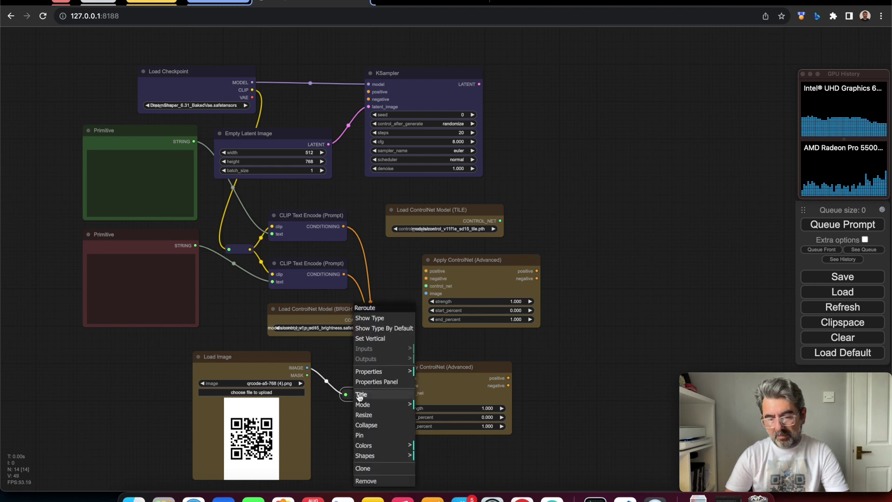
pyautogui.click(391, 446)
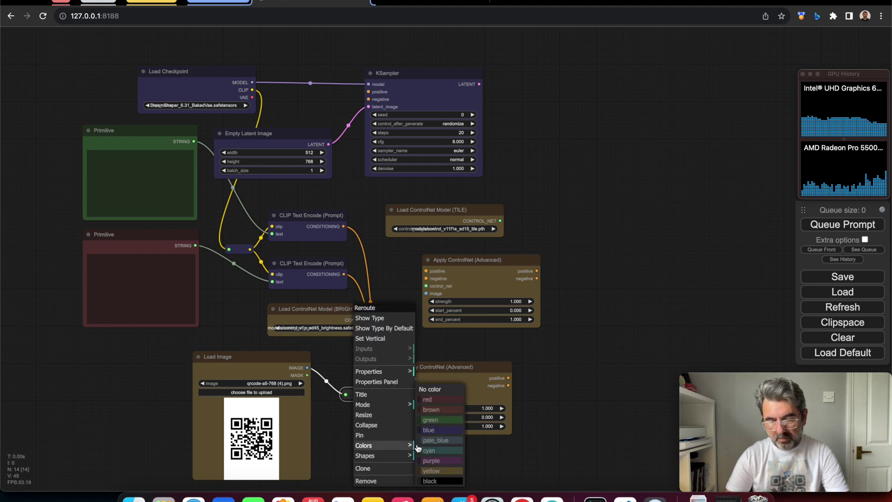
pyautogui.click(425, 471)
# Feed the rerouted QR image and TILE control net into the upper Apply ControlNet node, tidying positions.
pyautogui.moveTo(368, 394); pyautogui.dragTo(424, 294)
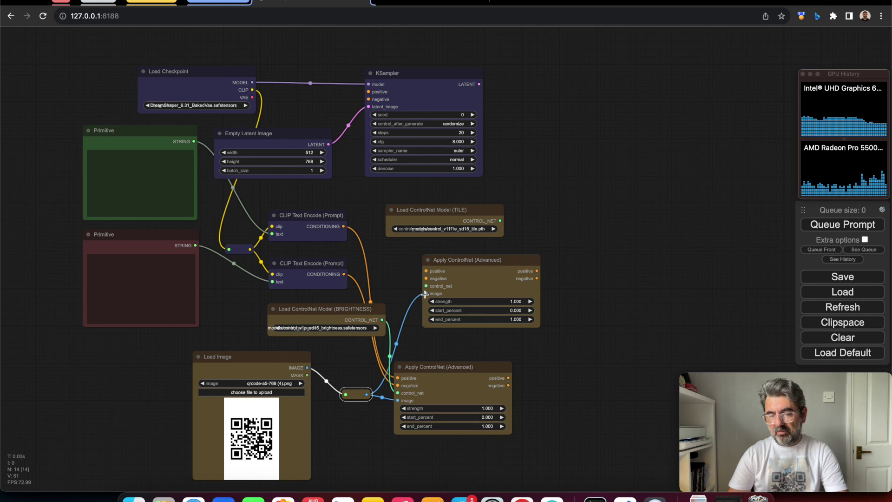
pyautogui.moveTo(442, 367); pyautogui.dragTo(469, 365)
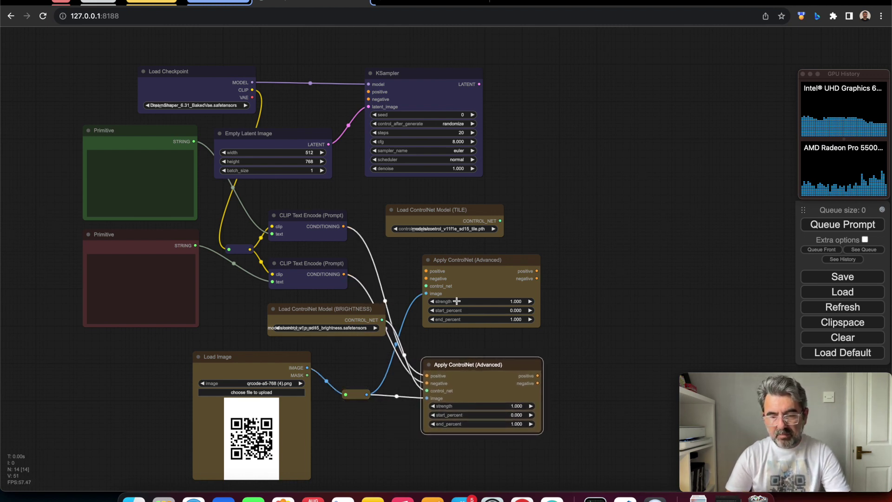
pyautogui.moveTo(454, 259); pyautogui.dragTo(472, 274)
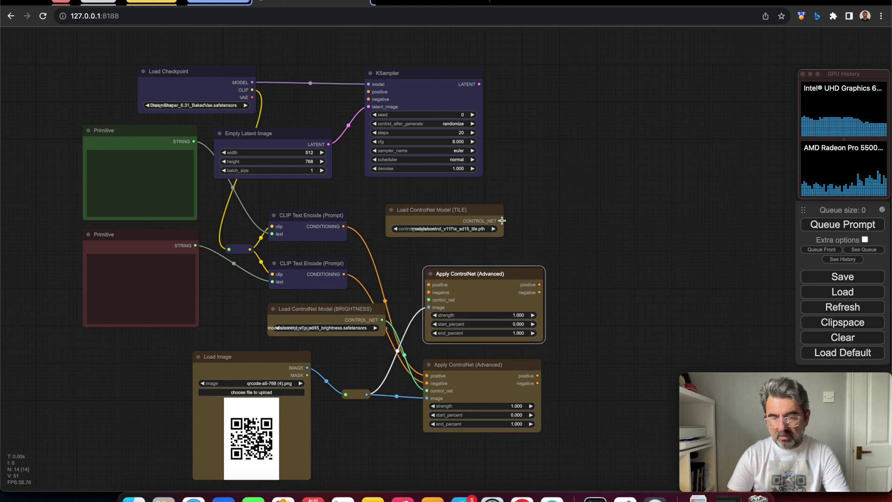
pyautogui.moveTo(499, 221); pyautogui.dragTo(429, 300)
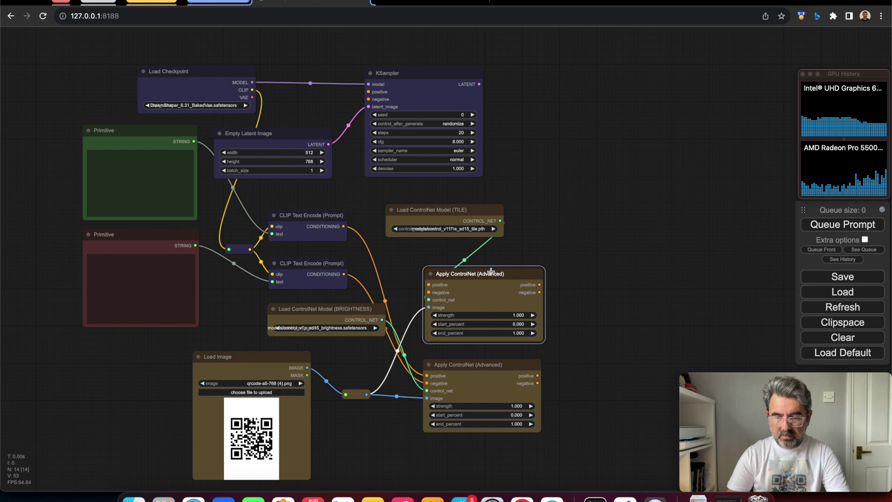
pyautogui.moveTo(528, 272); pyautogui.dragTo(573, 269)
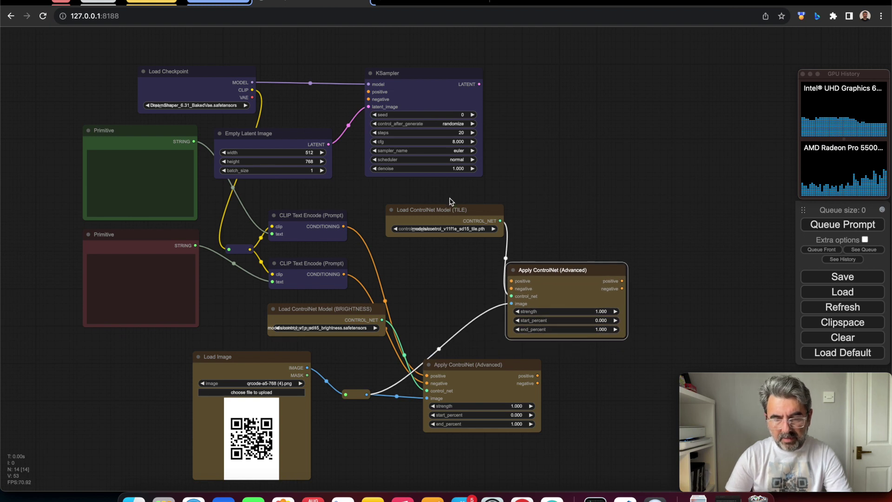
pyautogui.moveTo(445, 206); pyautogui.dragTo(426, 208)
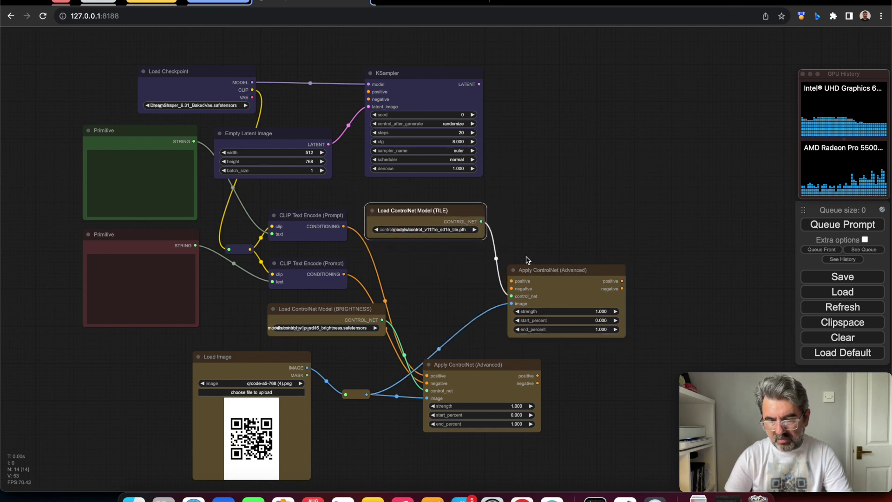
pyautogui.moveTo(535, 270); pyautogui.dragTo(571, 270)
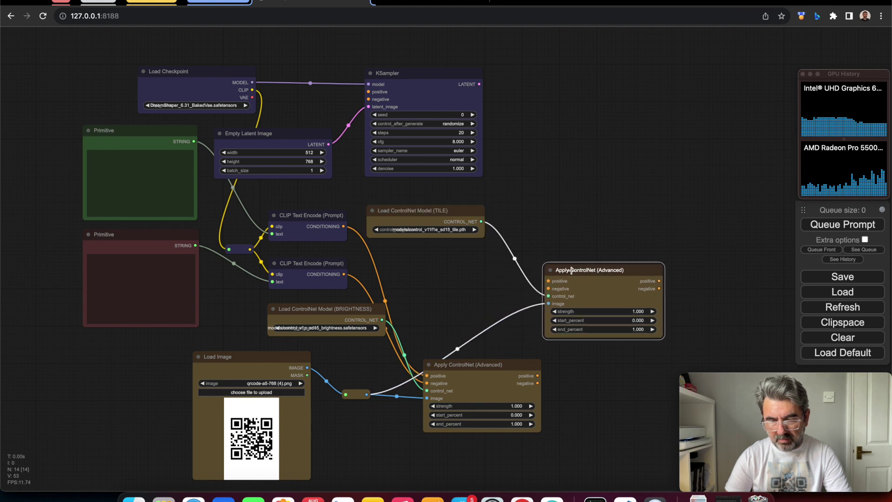
pyautogui.moveTo(461, 364); pyautogui.dragTo(449, 286)
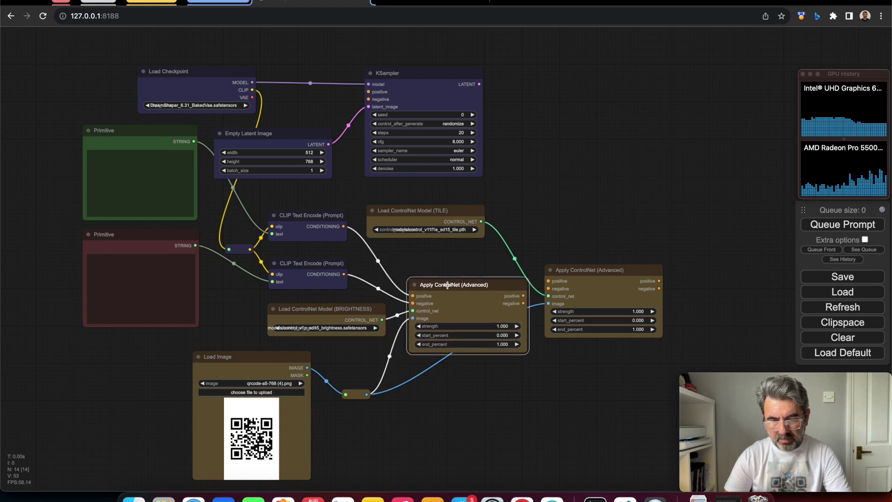
pyautogui.moveTo(577, 271); pyautogui.dragTo(587, 284)
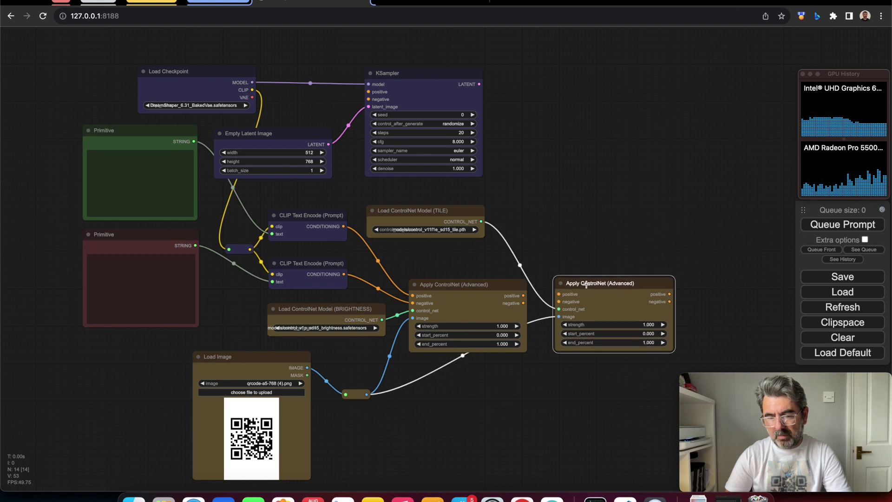
# Pass the first Apply ControlNet's conditioning to the second, and the second's positive and negative to KSampler.
pyautogui.moveTo(523, 296); pyautogui.dragTo(591, 284)
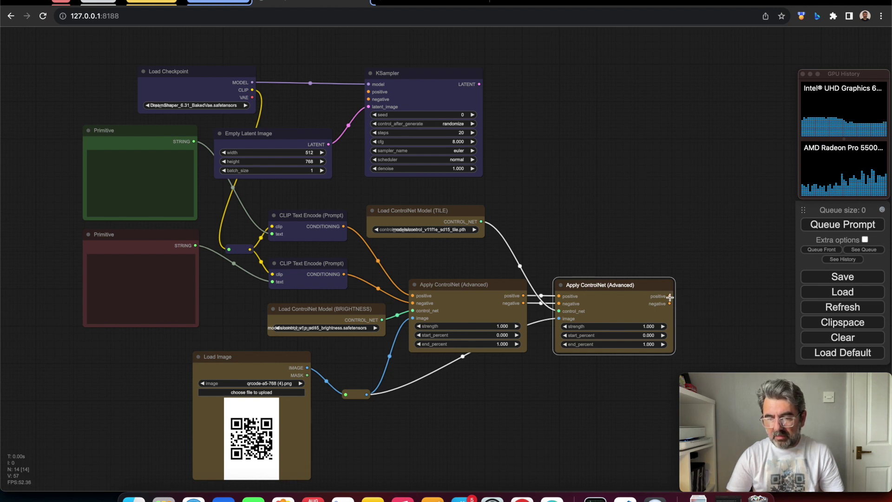
pyautogui.moveTo(670, 296); pyautogui.dragTo(369, 92)
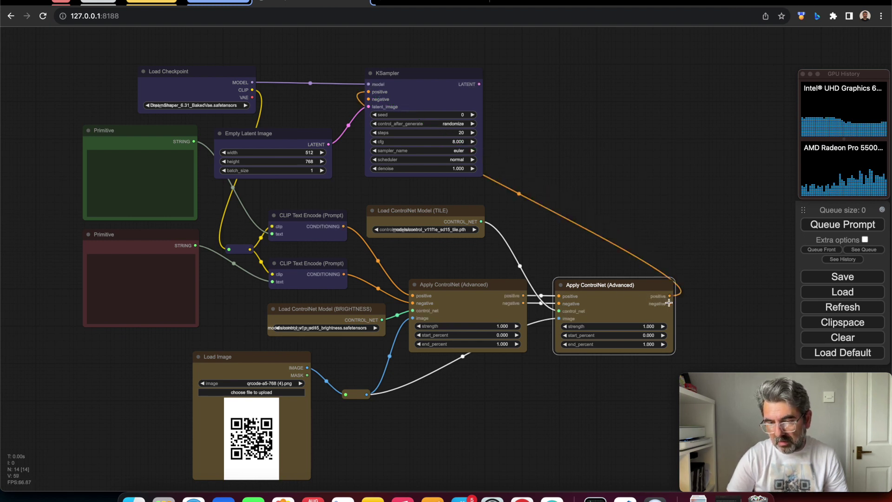
pyautogui.moveTo(669, 303); pyautogui.dragTo(372, 100)
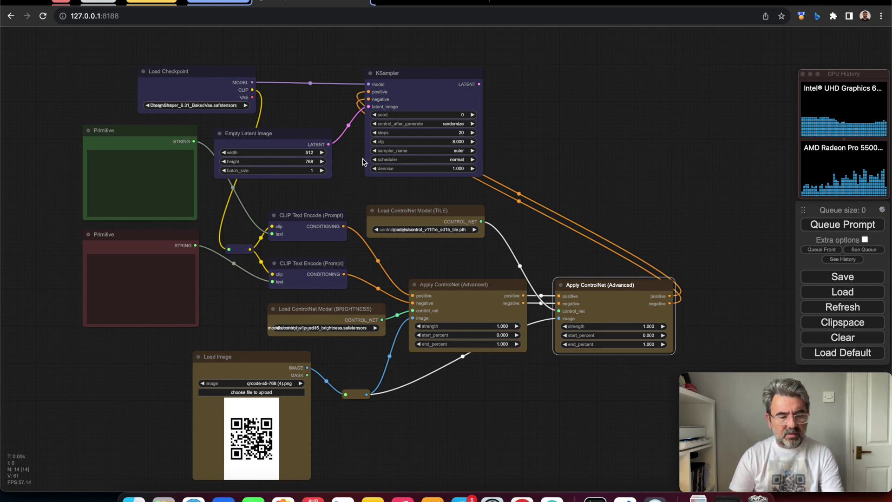
# Add a VAE Decode node beside the KSampler and feed it the Load Checkpoint VAE.
pyautogui.doubleClick(548, 86)
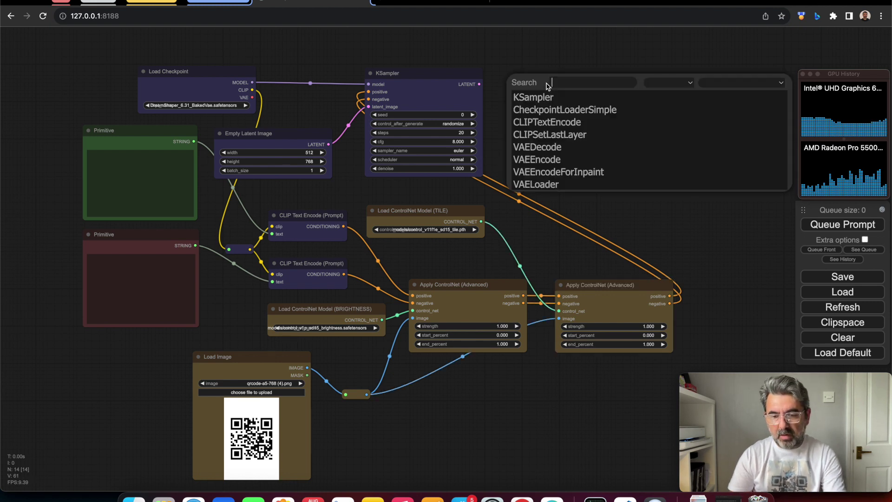
pyautogui.write('vae')
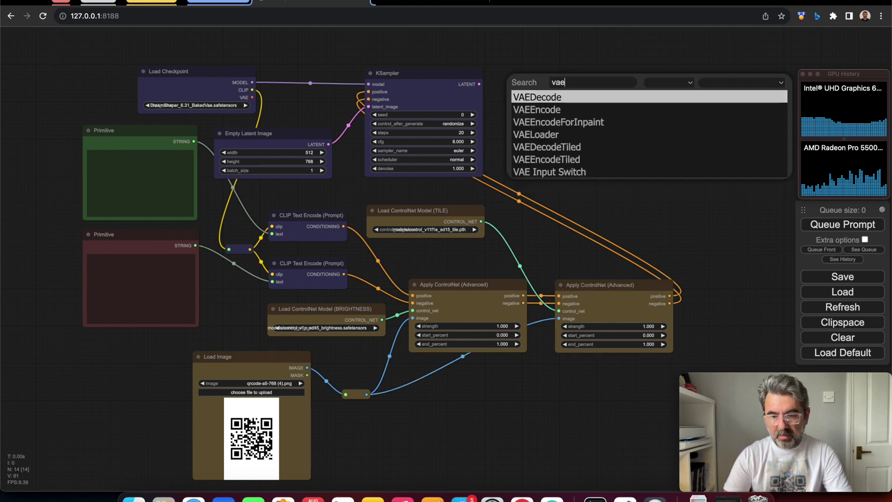
pyautogui.press('Return')
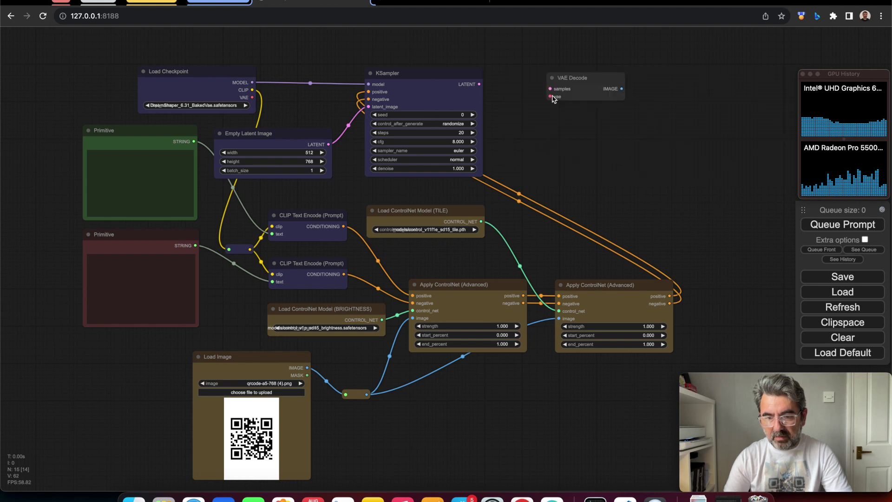
pyautogui.moveTo(574, 80); pyautogui.dragTo(535, 80)
pyautogui.moveTo(252, 97); pyautogui.dragTo(512, 89)
# Colour the VAE Decode node blue.
pyautogui.rightClick(528, 91)
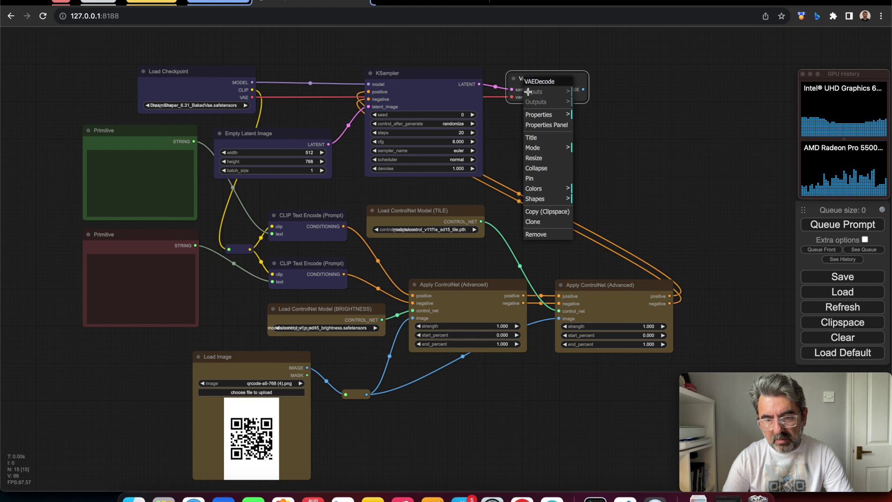
pyautogui.click(540, 189)
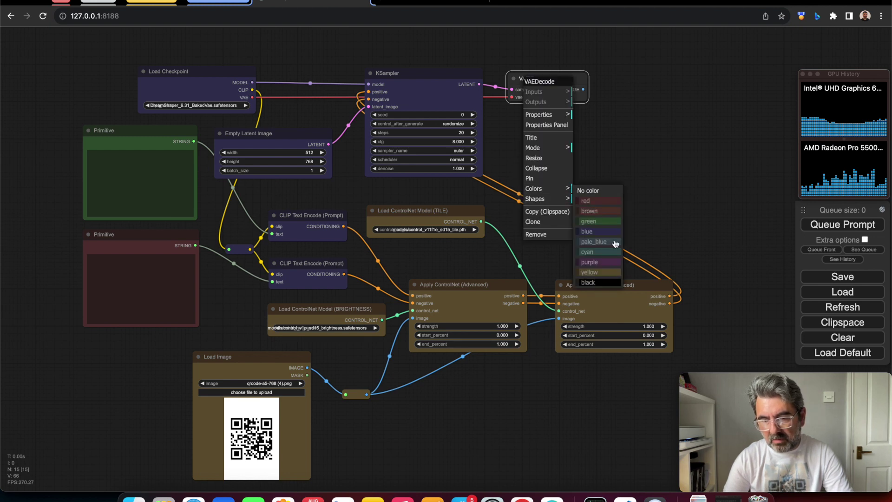
pyautogui.click(601, 231)
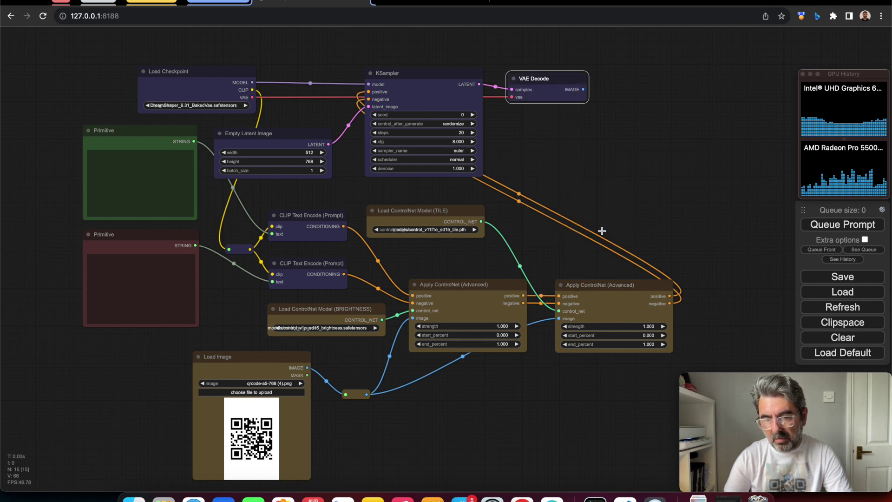
pyautogui.rightClick(586, 162)
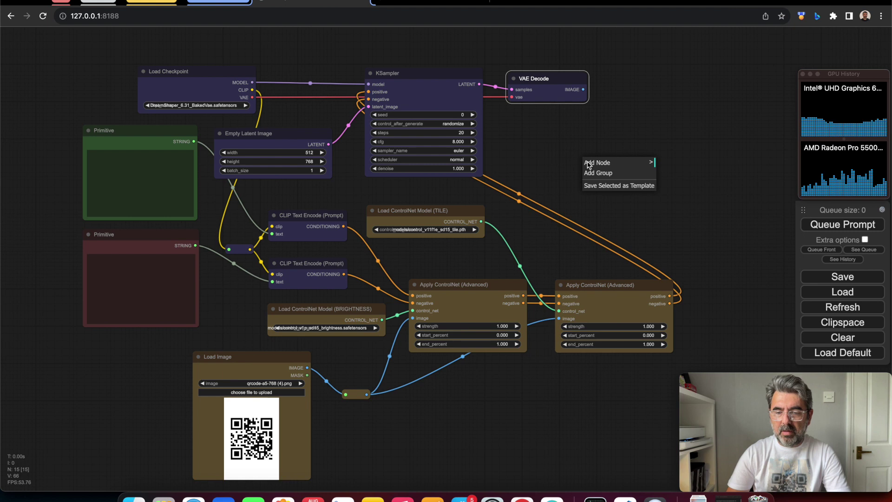
# Add a large Preview Image node beside VAE Decode, linked to its IMAGE output.
pyautogui.doubleClick(567, 141)
pyautogui.write('pre')
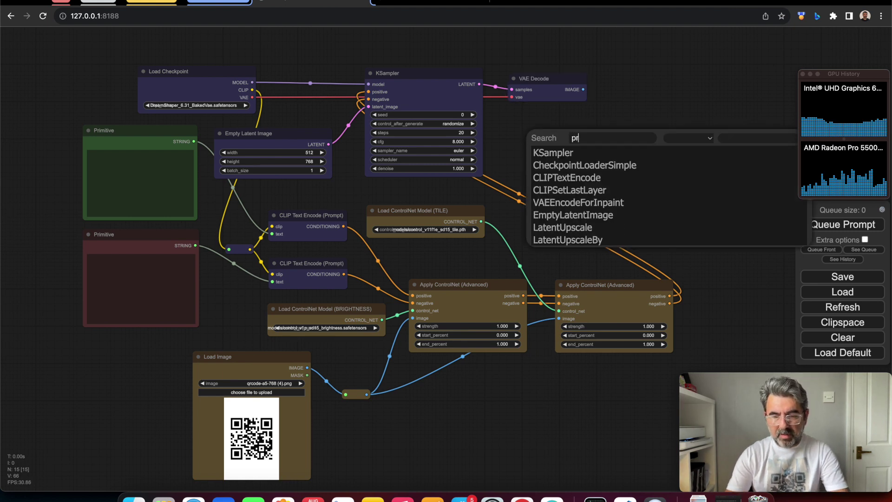
pyautogui.click(589, 134)
pyautogui.moveTo(642, 150); pyautogui.dragTo(711, 258)
pyautogui.moveTo(629, 130); pyautogui.dragTo(665, 75)
pyautogui.moveTo(584, 90); pyautogui.dragTo(607, 89)
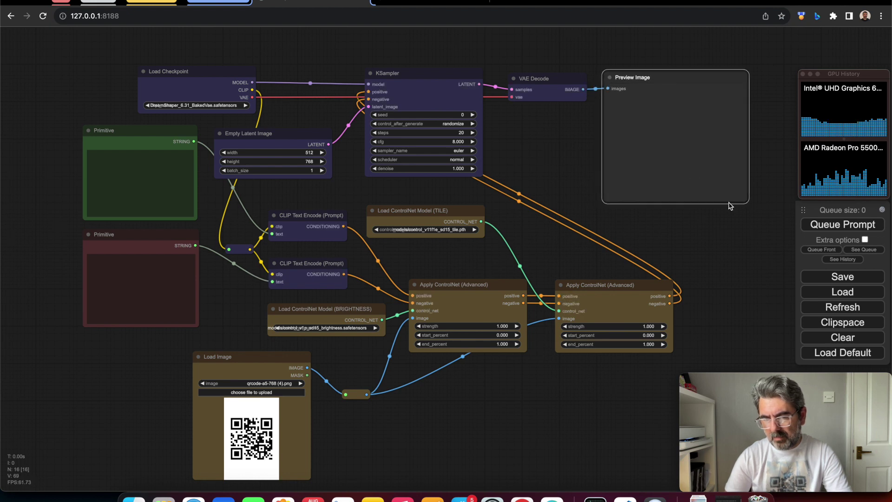
pyautogui.moveTo(749, 218); pyautogui.dragTo(756, 264)
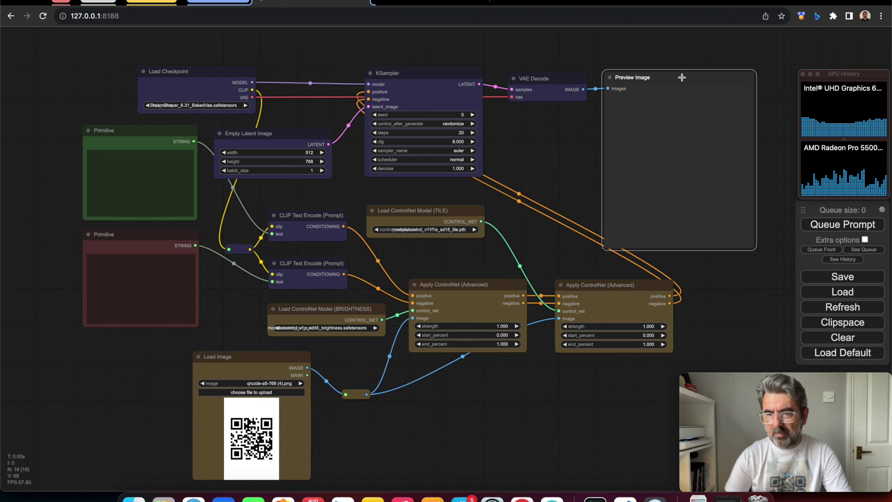
# Colour the Preview Image node blue.
pyautogui.rightClick(690, 113)
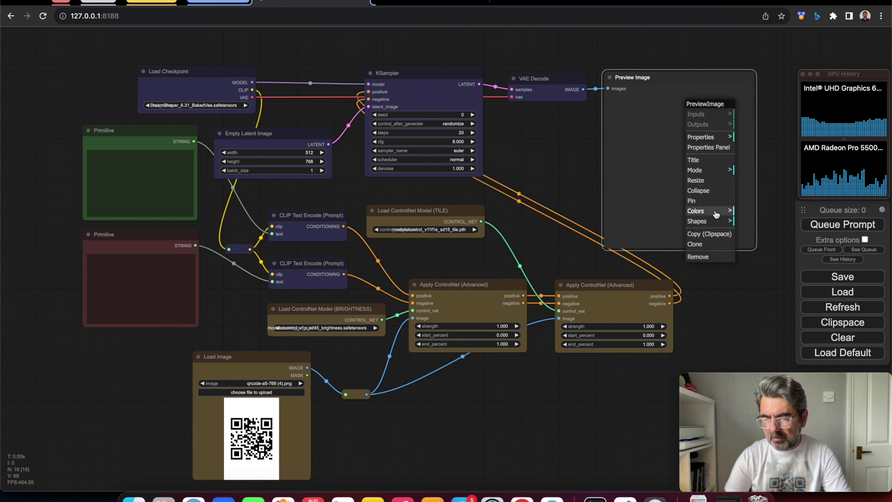
pyautogui.click(696, 210)
pyautogui.click(754, 251)
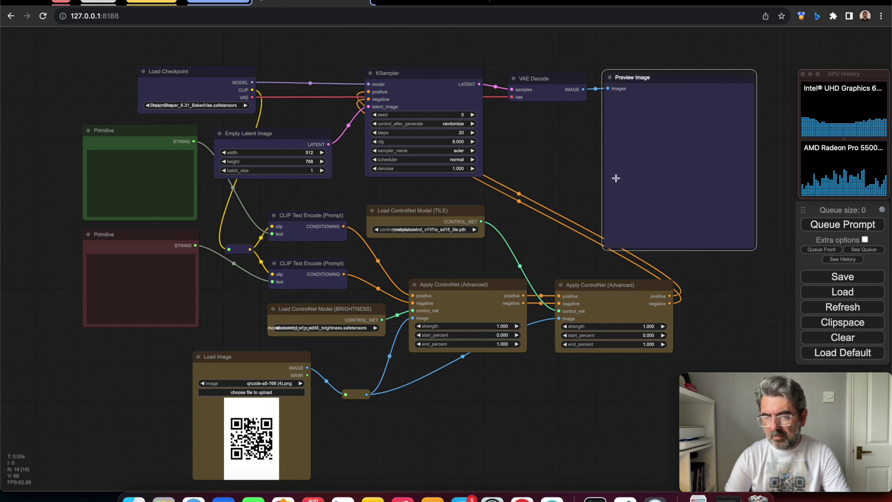
pyautogui.click(574, 168)
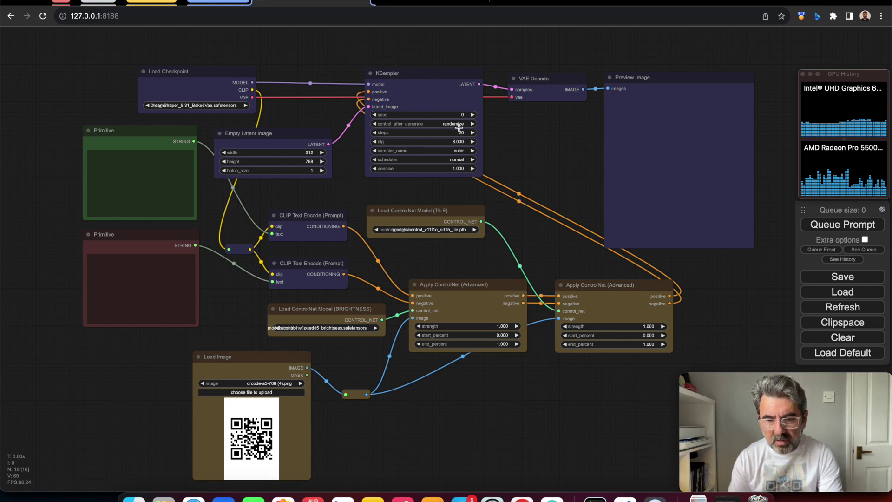
# Set KSampler sampler_name to dpmpp_2m and scheduler to karras.
pyautogui.click(460, 152)
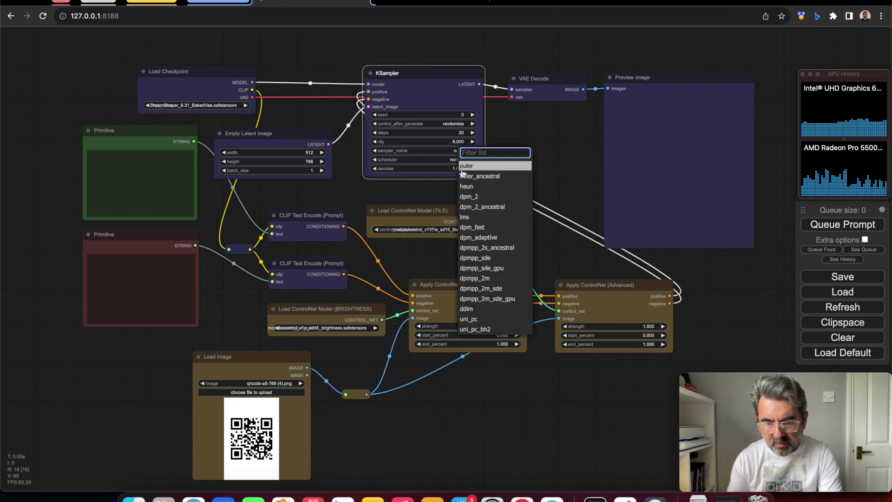
pyautogui.click(497, 278)
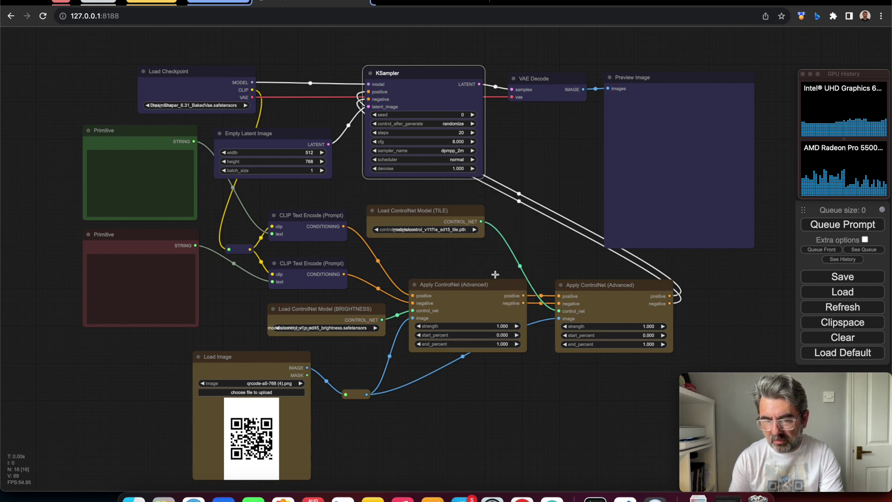
pyautogui.click(462, 160)
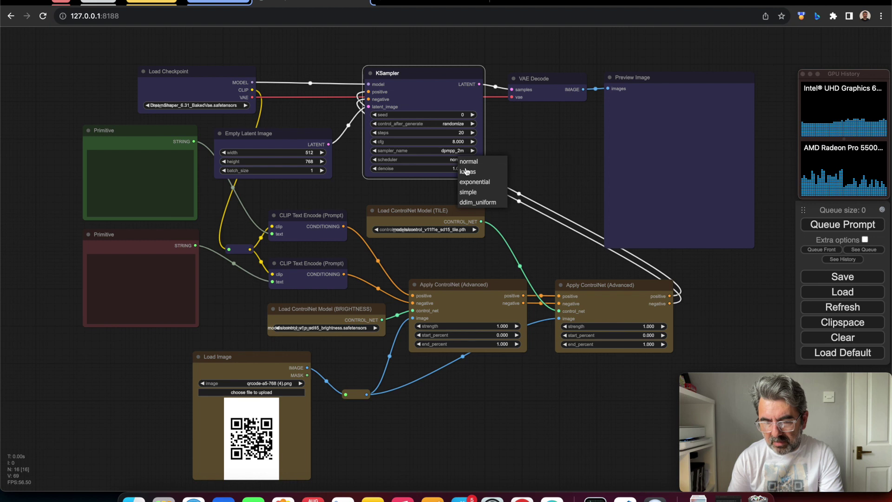
pyautogui.click(473, 173)
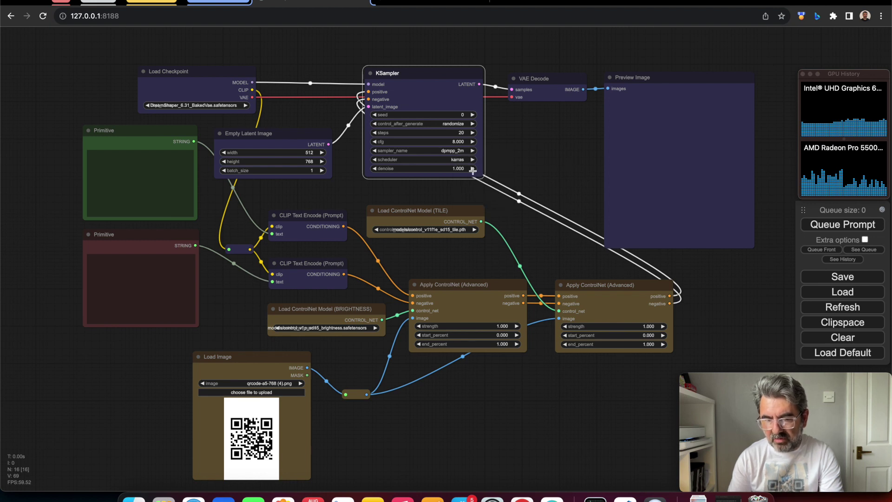
pyautogui.click(522, 140)
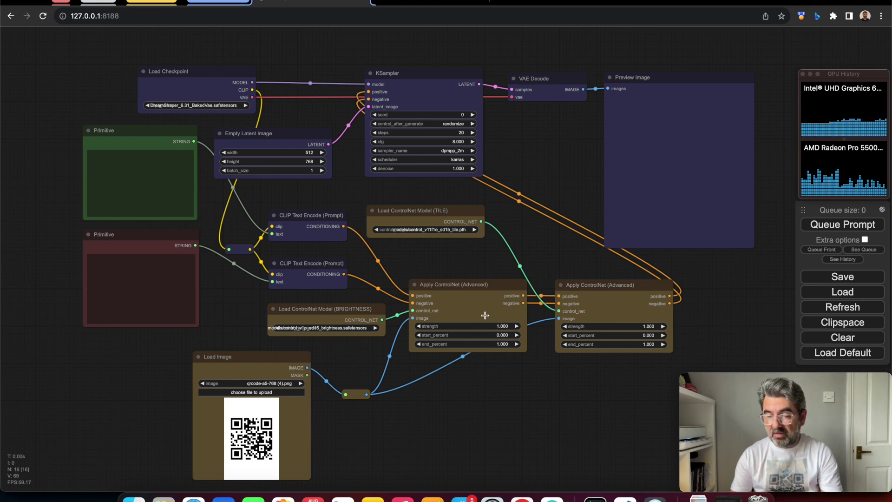
# Set the first ControlNet strength to 0.25 and the second to 0.65.
pyautogui.click(482, 287)
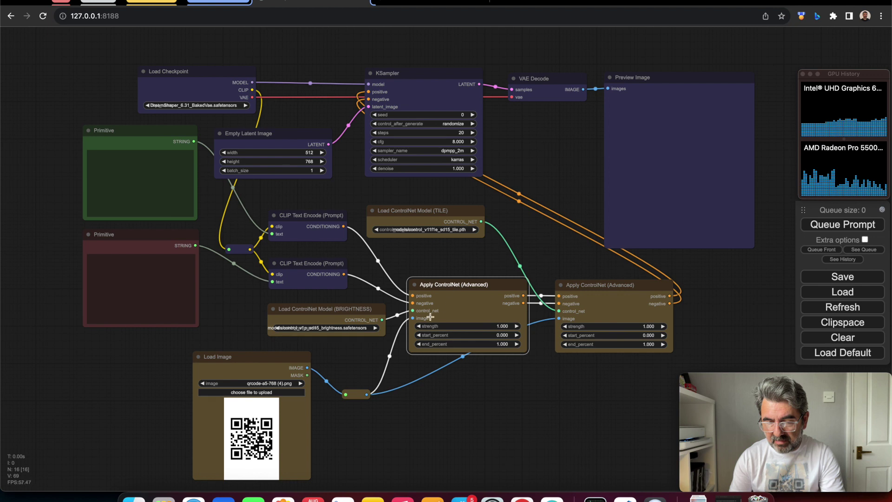
pyautogui.click(503, 325)
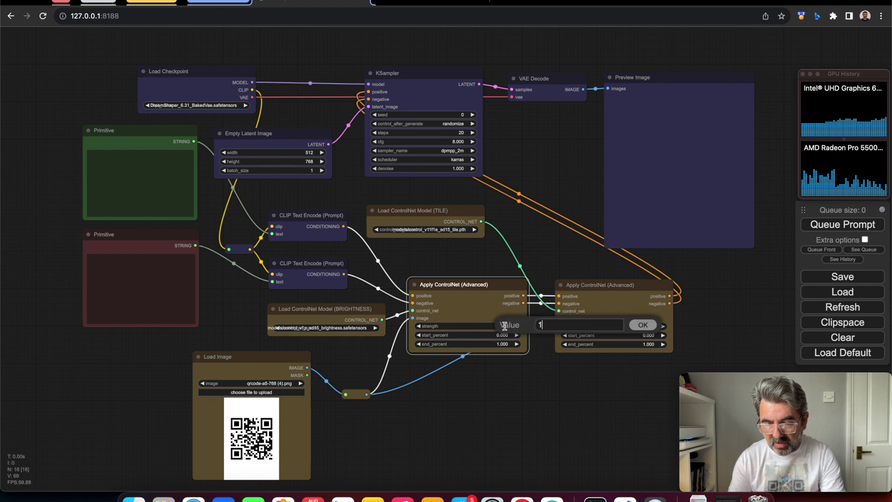
pyautogui.press('BackSpace')
pyautogui.write('0')
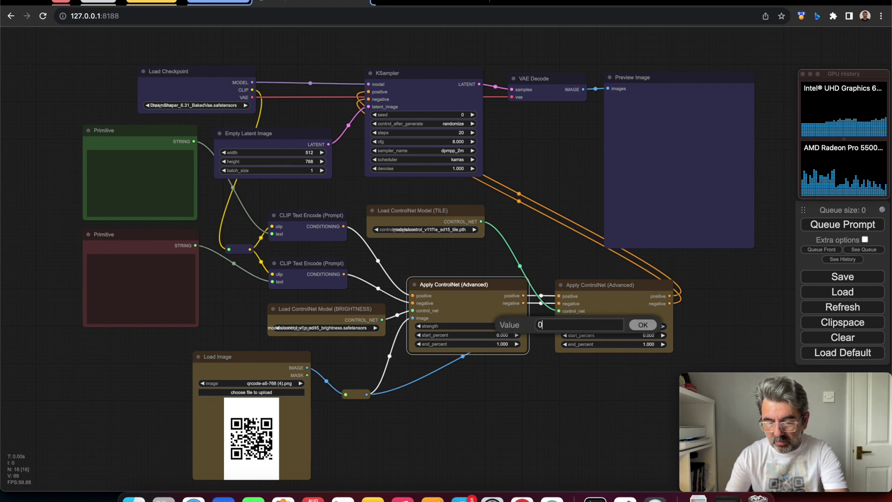
pyautogui.write('.25')
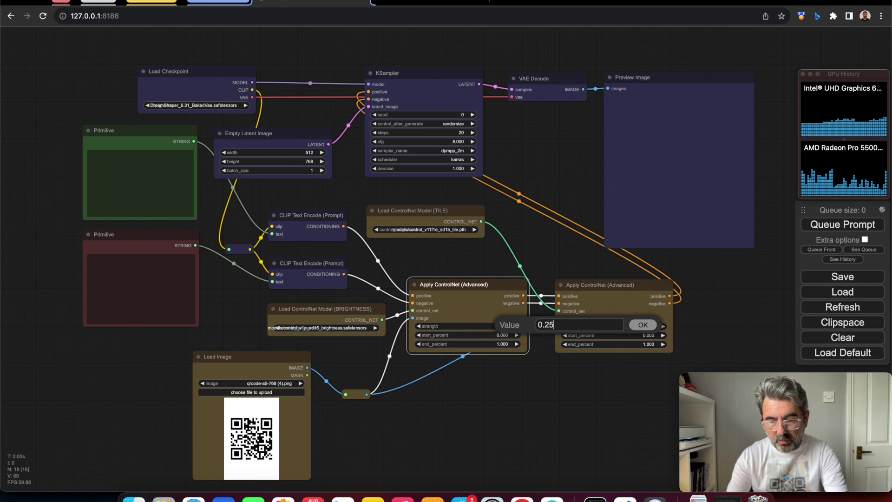
pyautogui.press('Return')
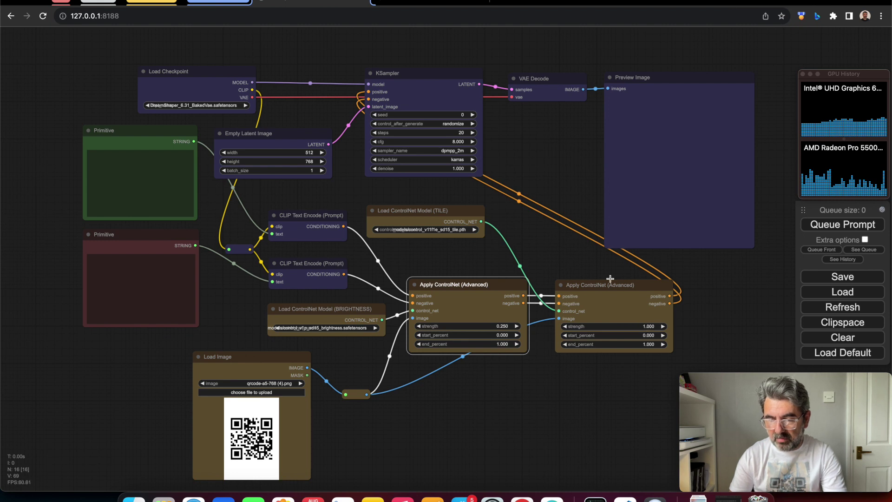
pyautogui.click(652, 326)
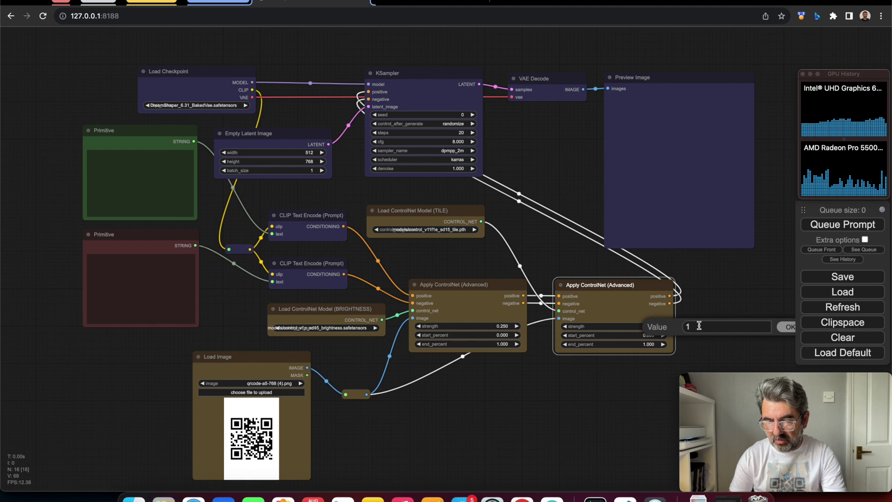
pyautogui.press('BackSpace')
pyautogui.write('0.7')
pyautogui.press('BackSpace')
pyautogui.write('65')
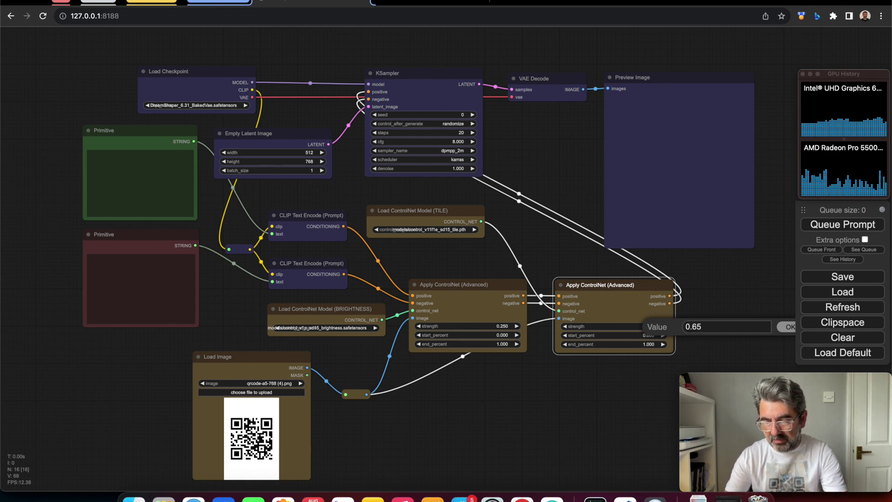
pyautogui.press('Return')
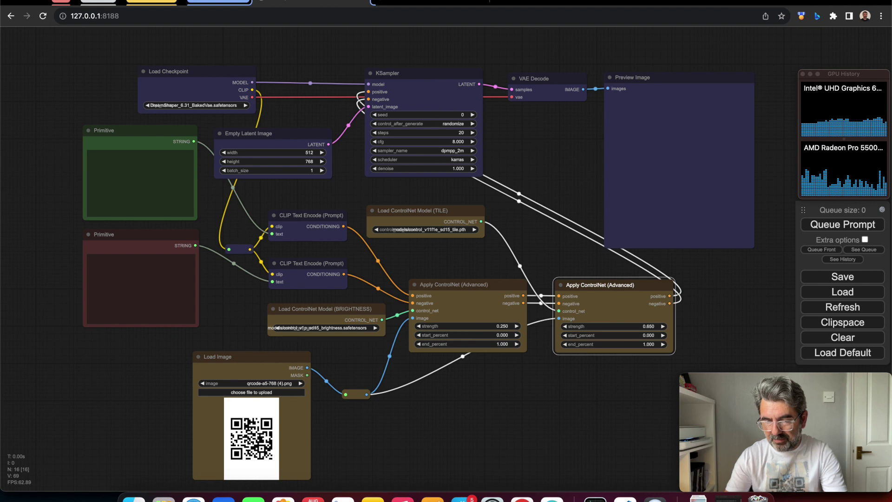
# Set the second Apply ControlNet's start_percent to 0.35 and end_percent to 0.75.
pyautogui.click(648, 336)
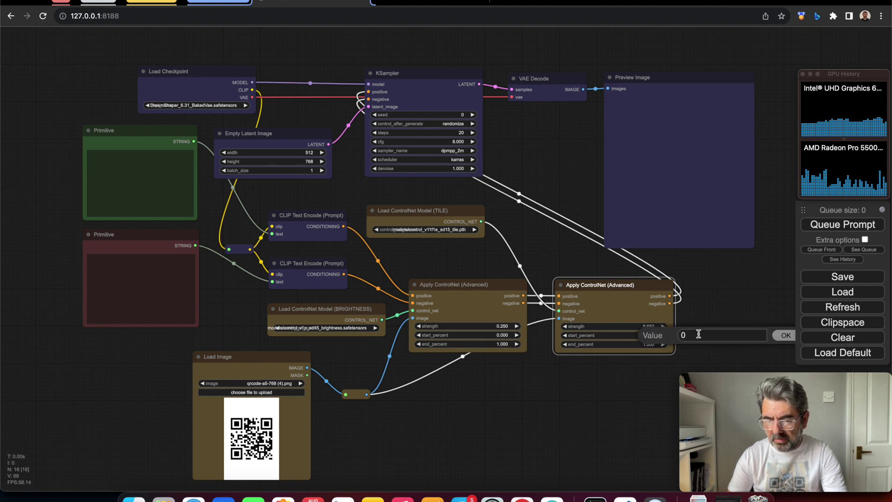
pyautogui.write('.')
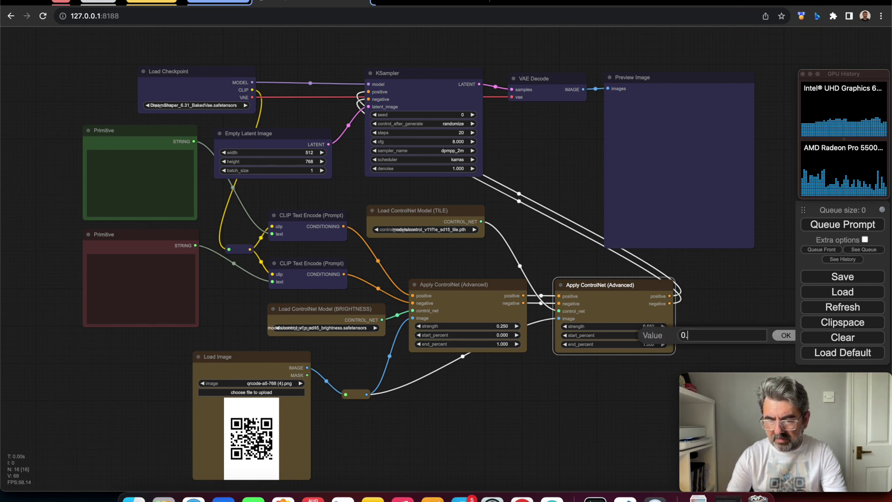
pyautogui.write('35')
pyautogui.press('Return')
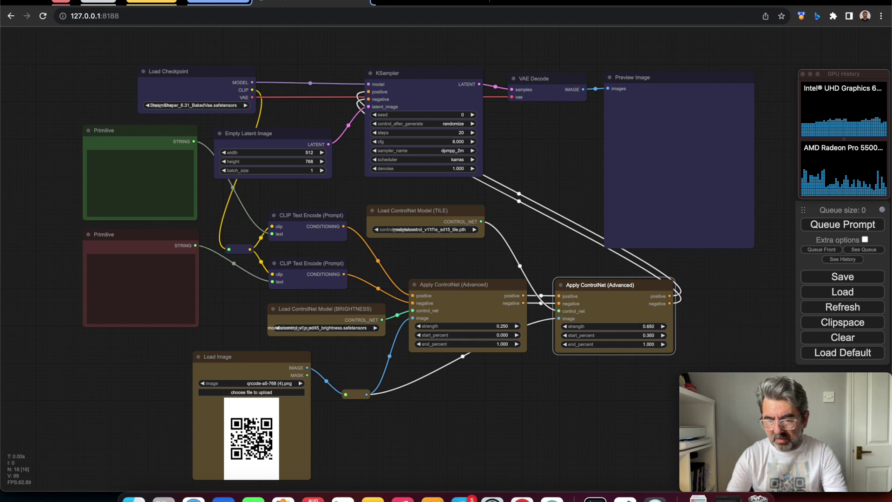
pyautogui.click(651, 345)
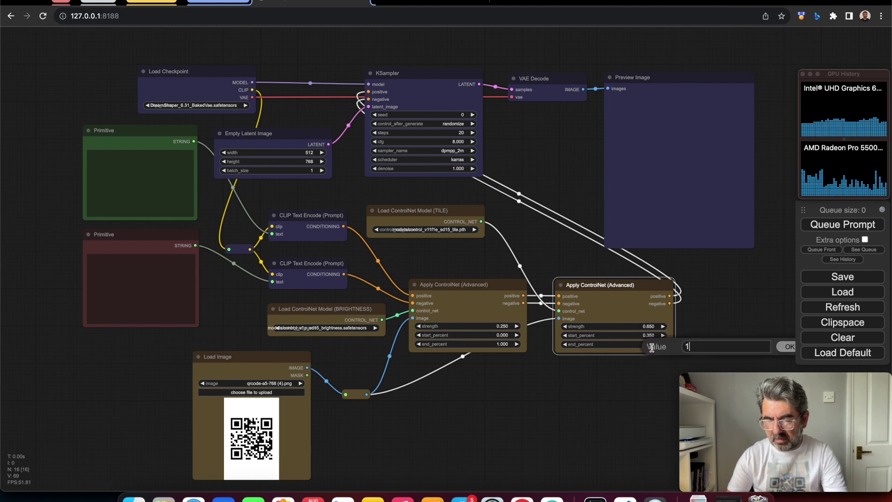
pyautogui.press('BackSpace')
pyautogui.write('0.75')
pyautogui.press('Return')
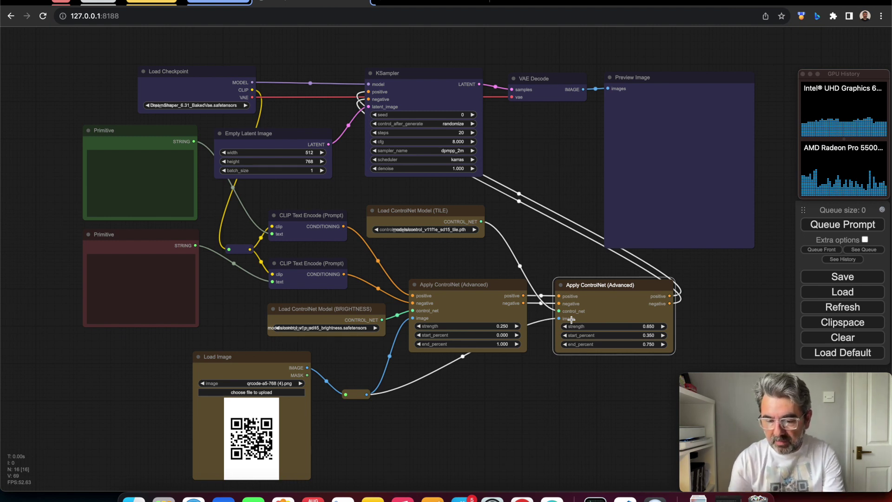
# Nudge the second Apply ControlNet and both prompt nodes into place, then switch to VS Code.
pyautogui.moveTo(571, 319); pyautogui.dragTo(568, 320)
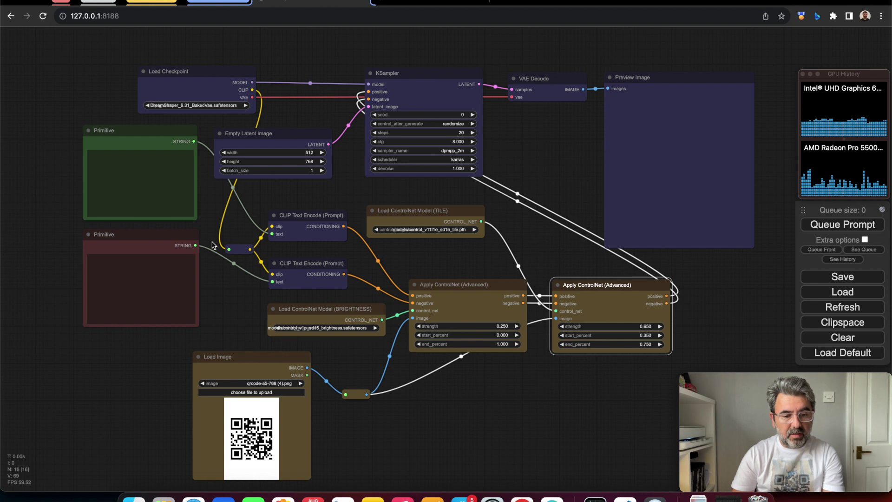
pyautogui.moveTo(151, 233); pyautogui.dragTo(150, 241)
pyautogui.moveTo(146, 135); pyautogui.dragTo(147, 139)
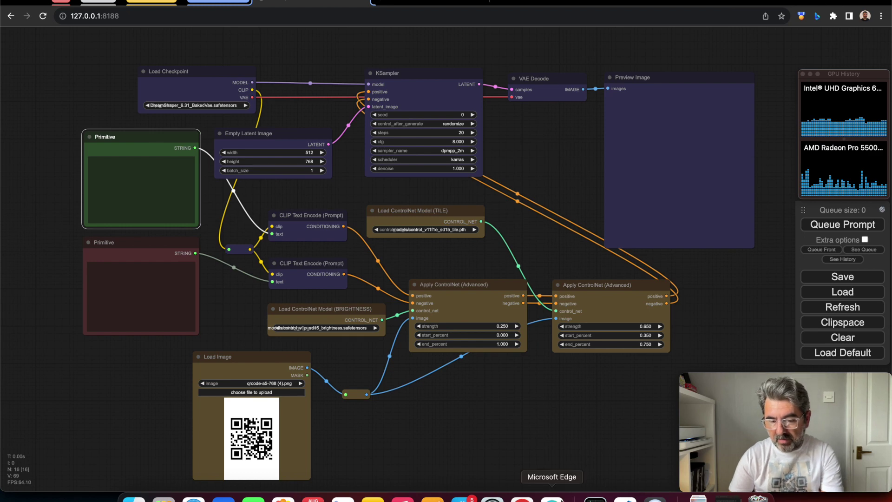
pyautogui.click(625, 498)
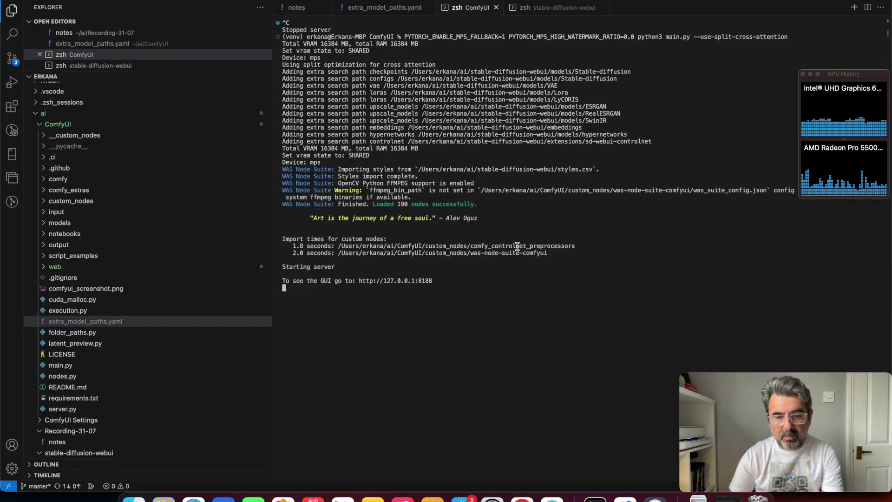
# Copy the saved Japanese castle prompt from the notes into the positive Primitive box.
pyautogui.click(300, 8)
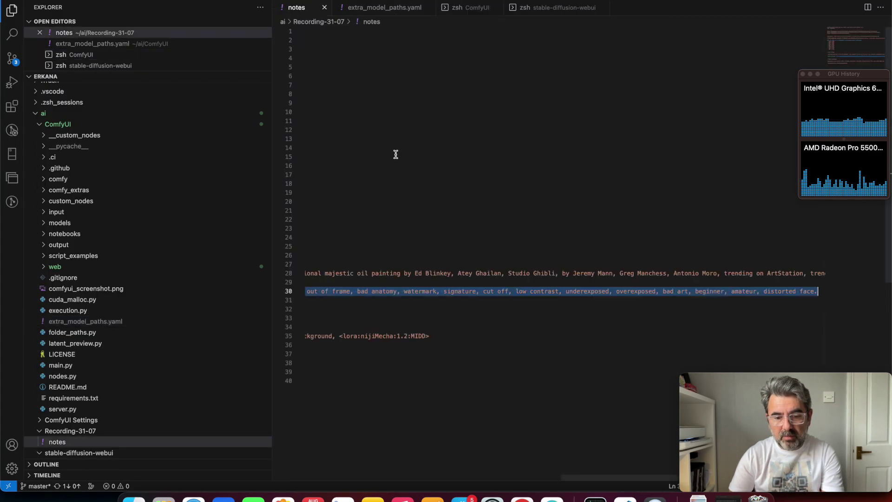
pyautogui.hscroll(-10, 421, 279)
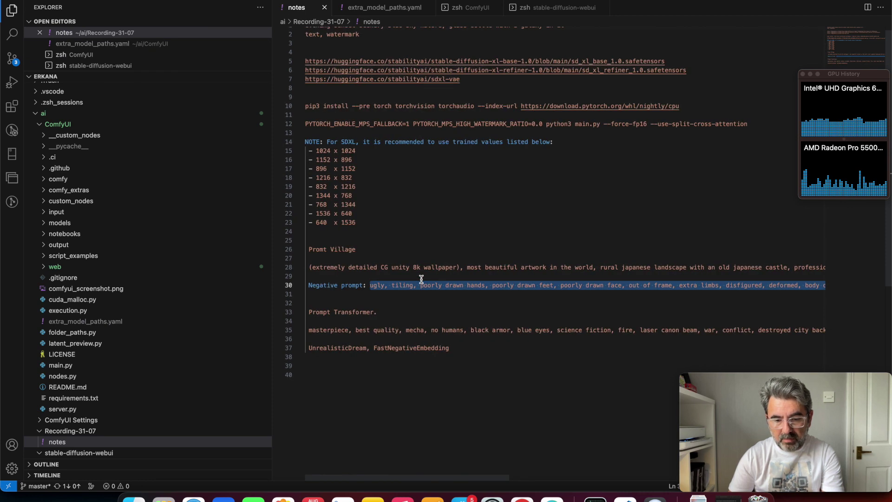
pyautogui.click(330, 268)
pyautogui.tripleClick(331, 267)
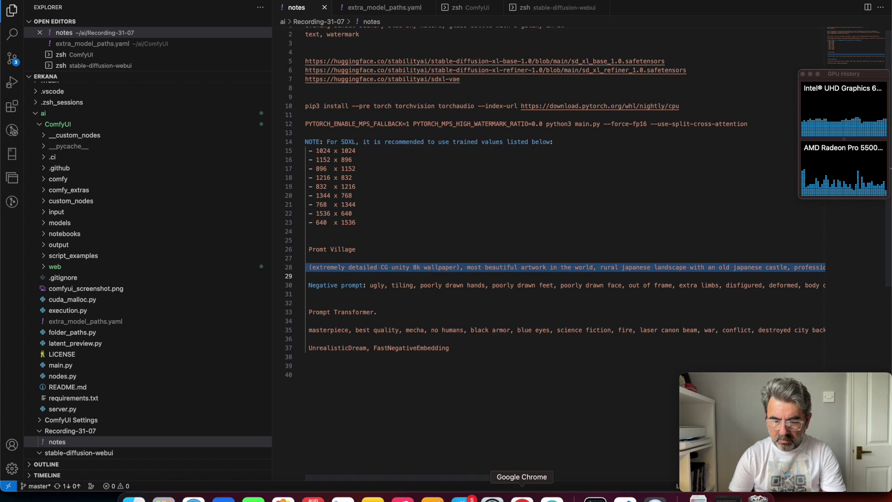
pyautogui.click(522, 498)
pyautogui.click(126, 191)
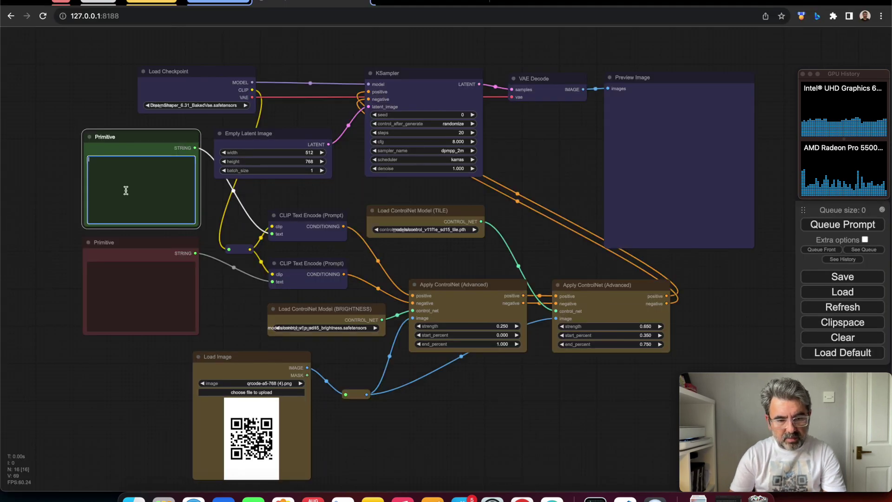
pyautogui.write('(extremely detailed CG unity 8k wallpaper), most beautiful artwork in the world, rural japanese landscape with an old japanese castle, professional majestic oil painting by Ed Blinkey, Atey Ghailan, Studio Ghibli, by Jeremy Mann, Greg Manchess, Antonio Moro, trending on ArtStation, trending on CGSociety, photorealistic painting art by midjourney and greg rutkowski')
# Paste the 'ugly, tiling…' negative prompt into the negative Primitive box.
pyautogui.click(135, 274)
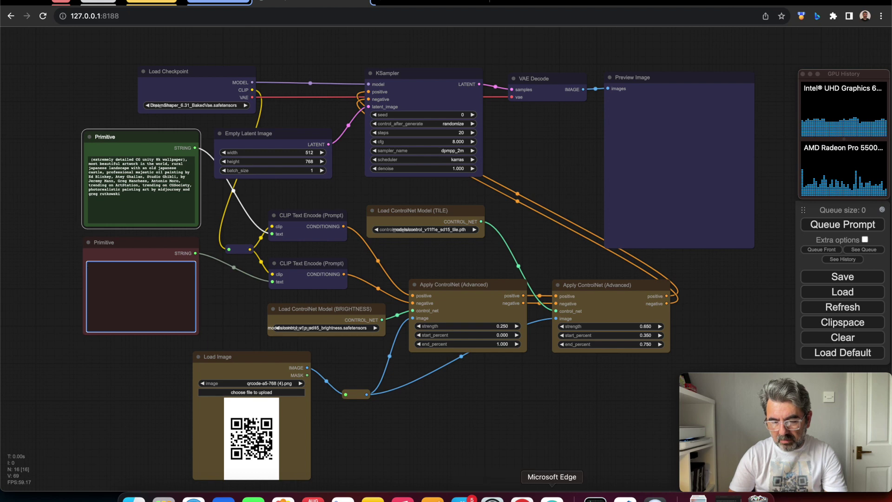
pyautogui.click(624, 498)
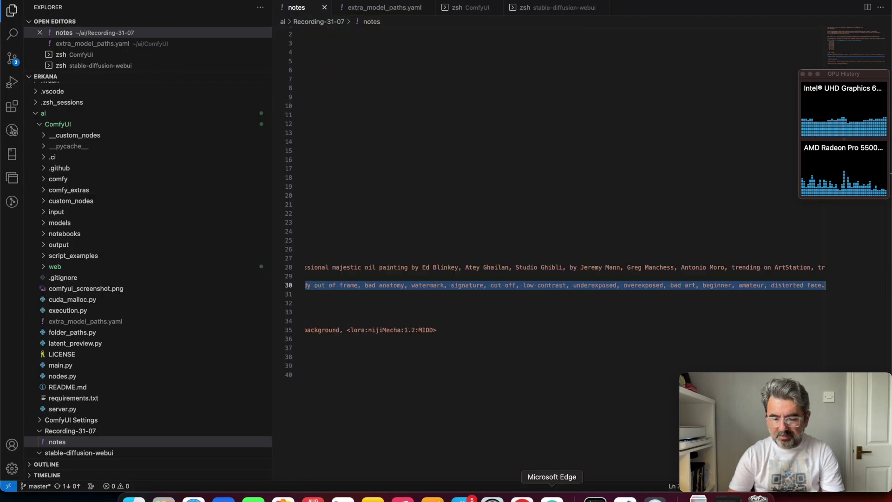
pyautogui.click(522, 498)
pyautogui.write('ugly, tiling, poorly drawn hands, poorly drawn feet, poorly drawn face, out of frame, extra limbs, disfigured, deformed, body out of frame, bad anatomy, watermark, signature, cut off, low contrast, underexposed, overexposed, bad art, beginner, amateur, distorted face.')
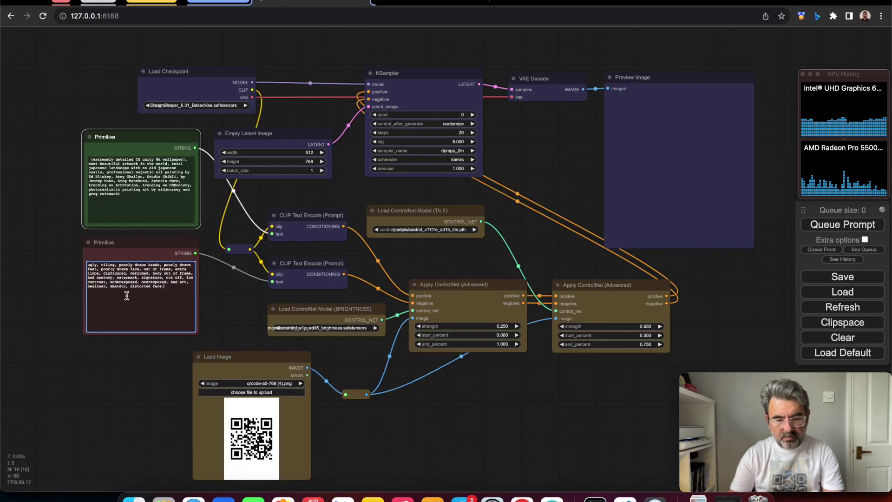
pyautogui.click(90, 161)
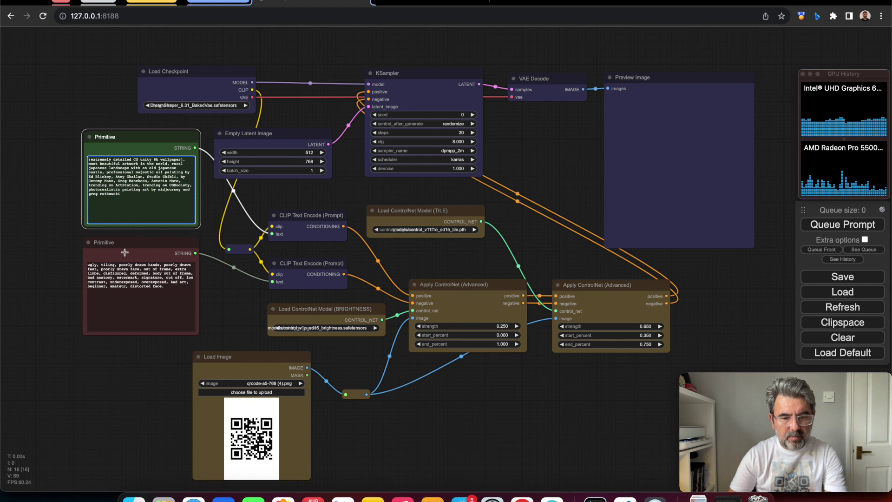
# Review the prompts, queue the QR-code graph for generation, and show the job queue.
pyautogui.click(149, 301)
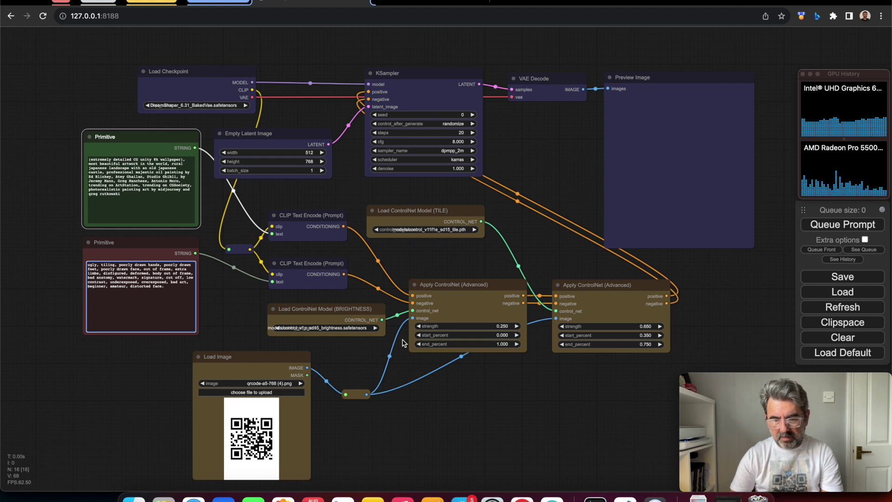
pyautogui.click(669, 169)
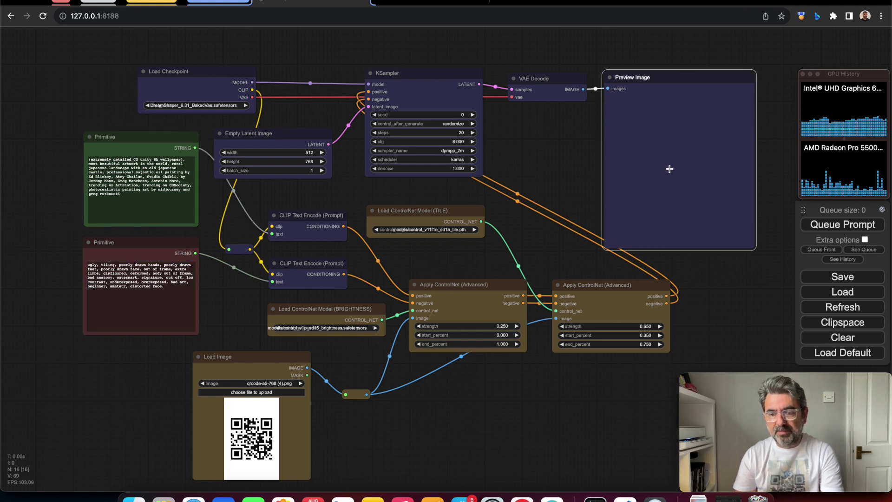
pyautogui.click(845, 225)
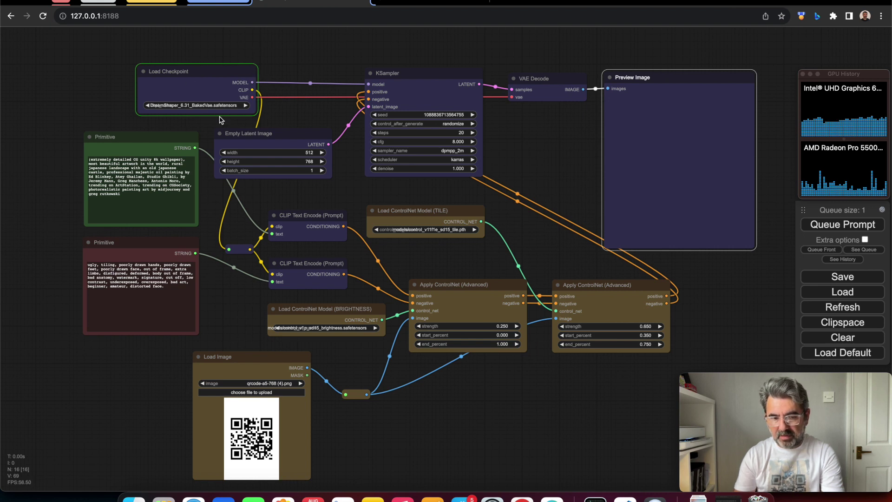
pyautogui.click(865, 251)
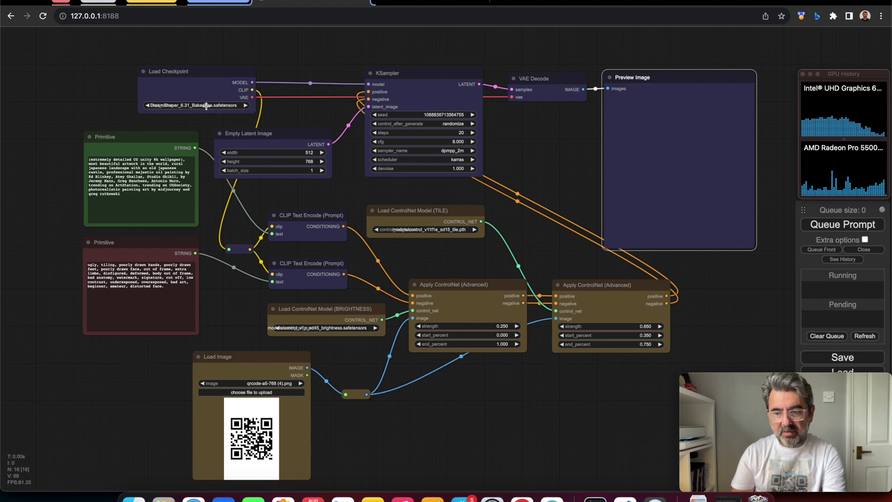
# Switch Load Checkpoint to realisticVisionV20_v20NoVAE.safetensors.
pyautogui.click(206, 106)
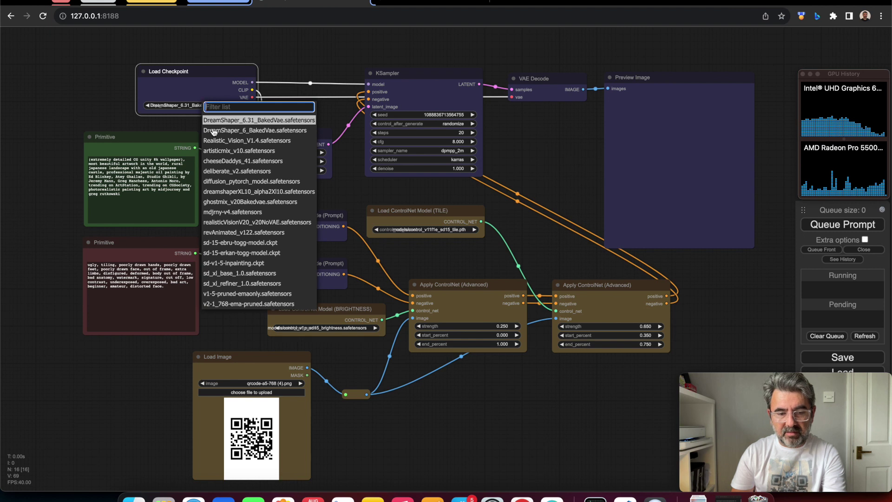
pyautogui.click(244, 223)
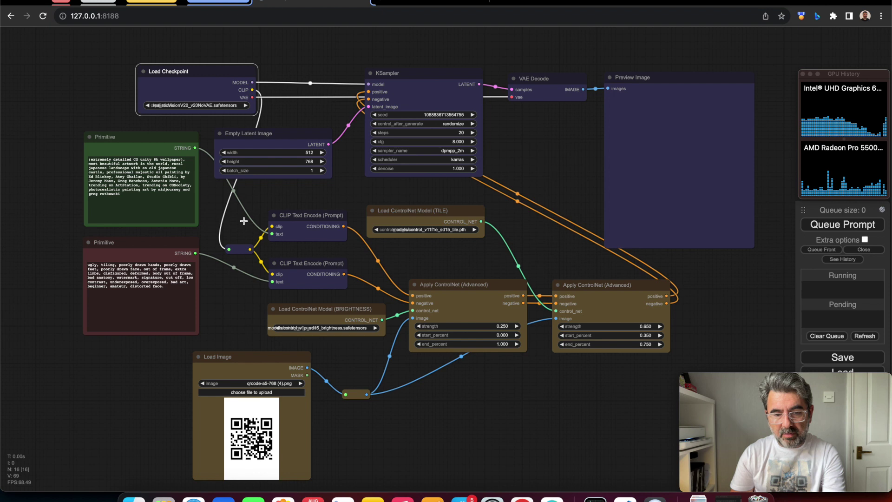
pyautogui.click(234, 126)
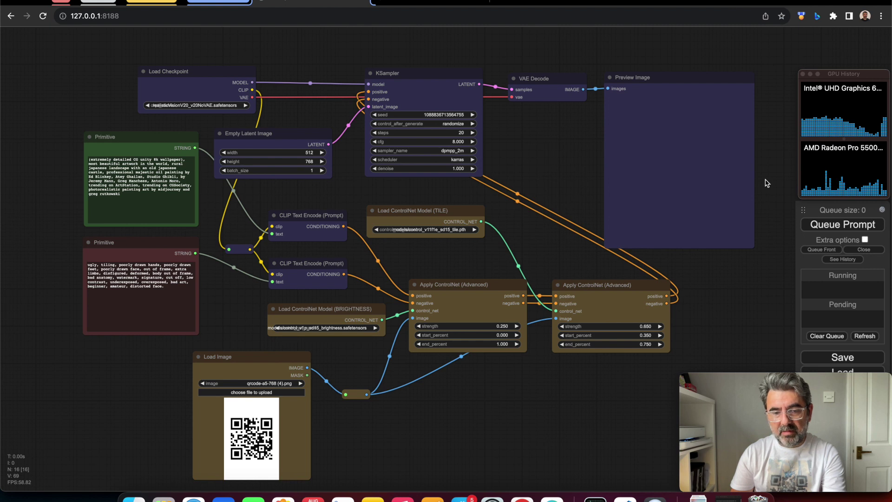
# Close the queue panel, queue a new generation, and switch to VS Code.
pyautogui.click(864, 250)
pyautogui.click(842, 224)
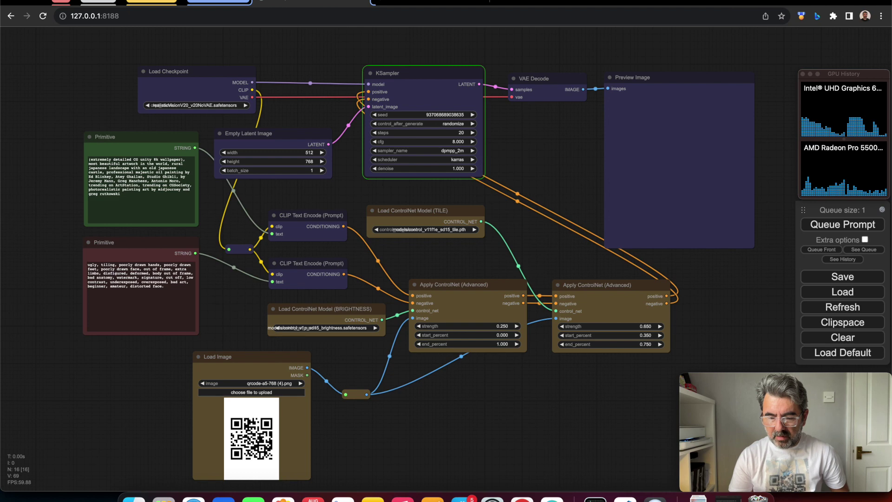
pyautogui.press('super+Tab')
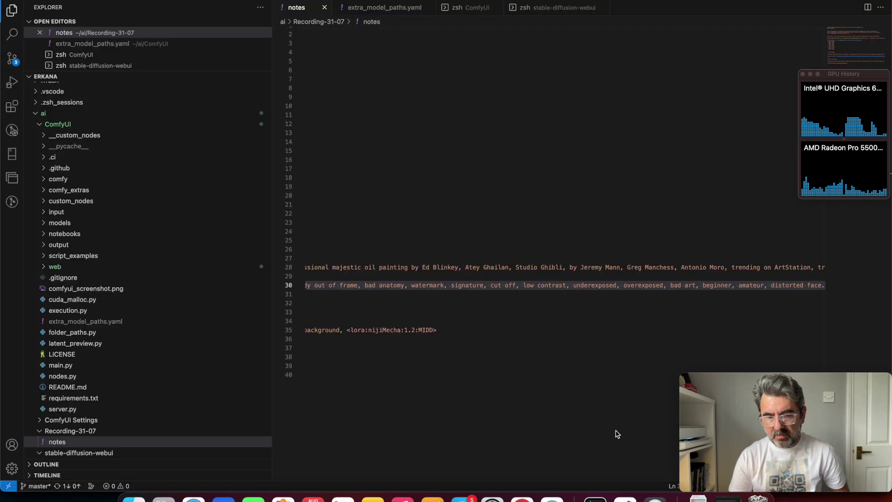
# Check sampling progress in the ComfyUI terminal, then return to the browser graph.
pyautogui.click(461, 8)
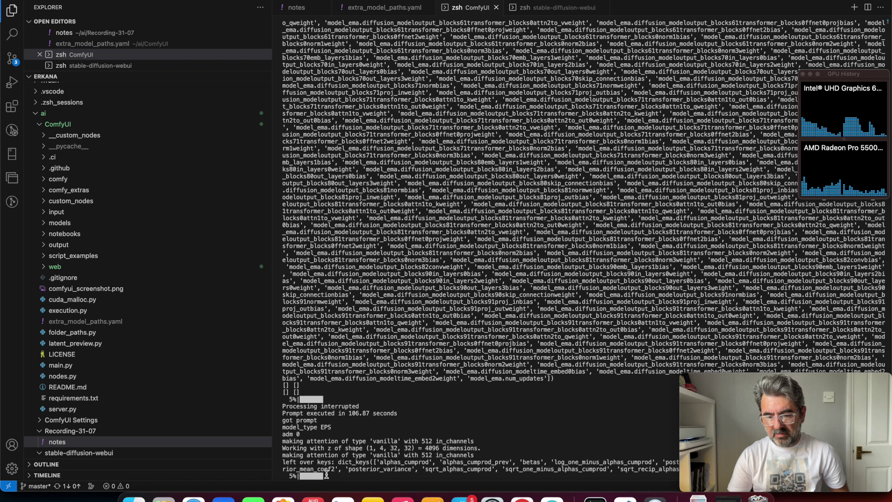
pyautogui.click(522, 500)
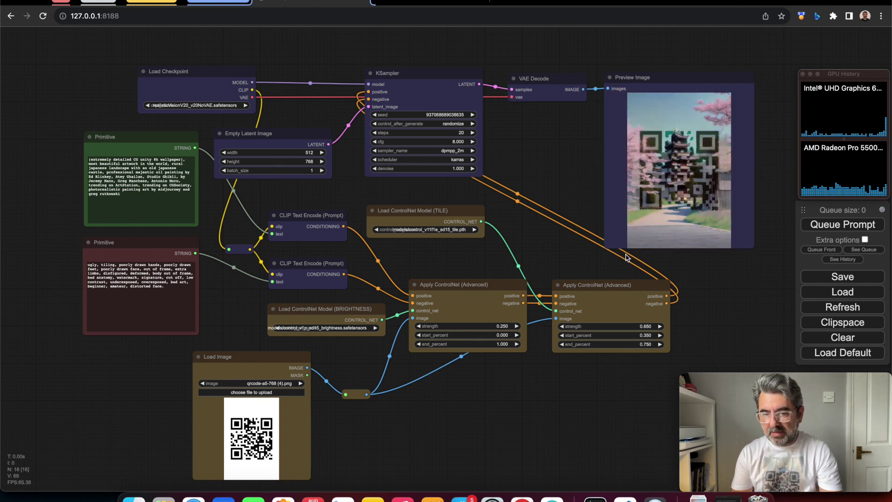
# Resize the Preview Image node larger to view the generated castle QR-code image.
pyautogui.moveTo(753, 247); pyautogui.dragTo(786, 341)
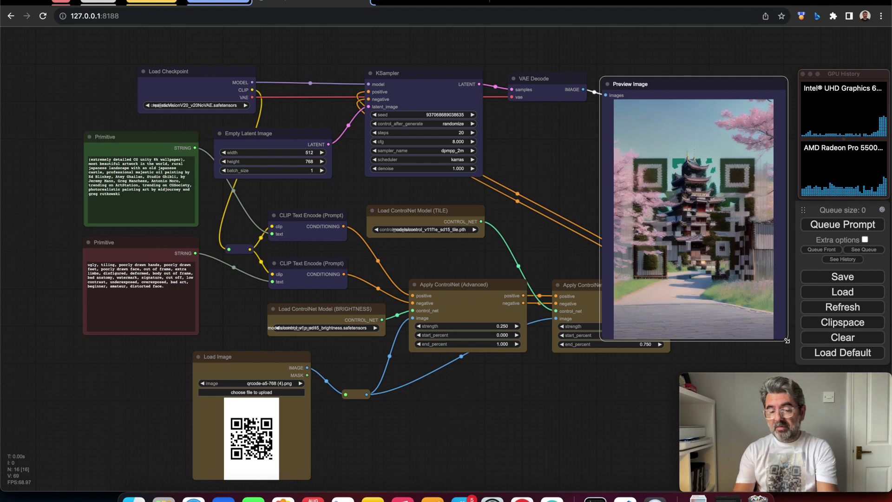